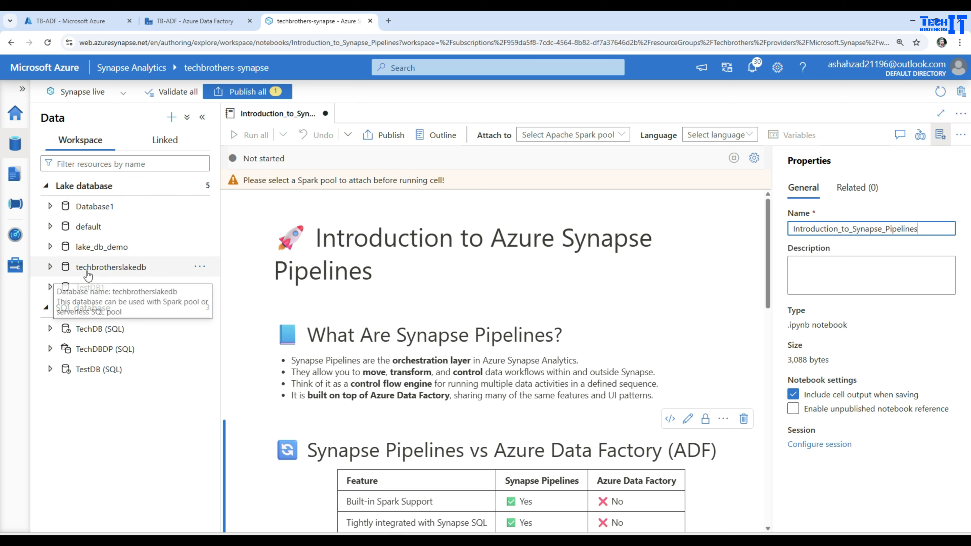
Look over the tables and views of the lake_db_demo lake database, and collapse the lake database list.
left_click(51, 247)
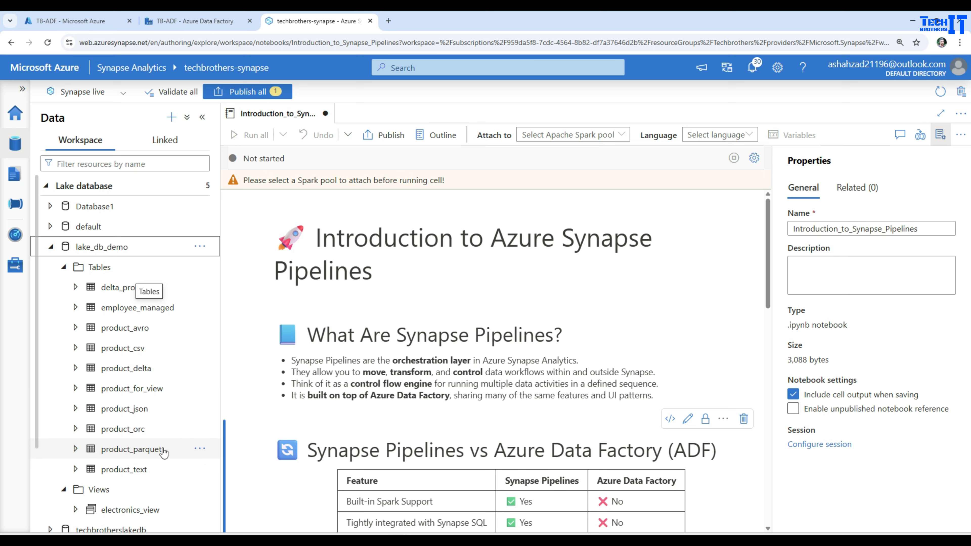
left_click(51, 246)
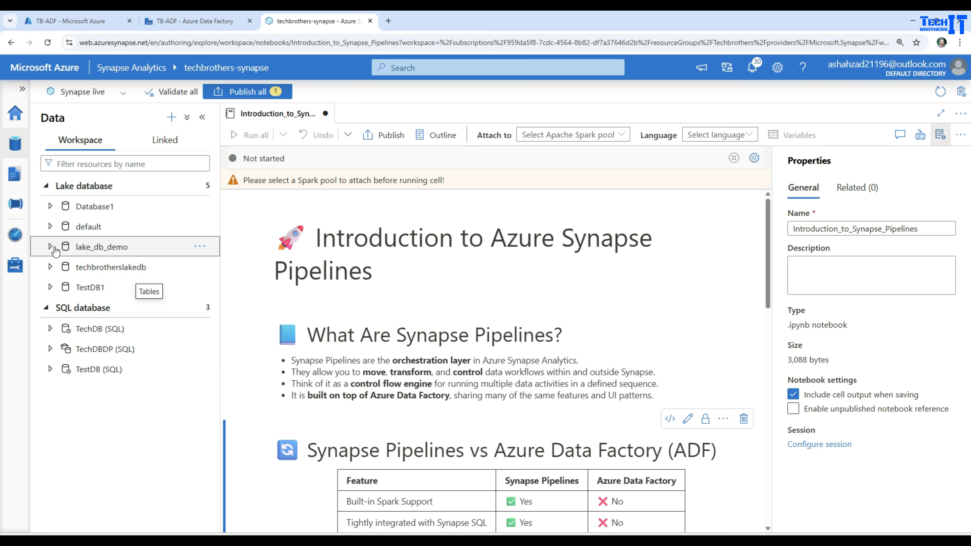
left_click(45, 185)
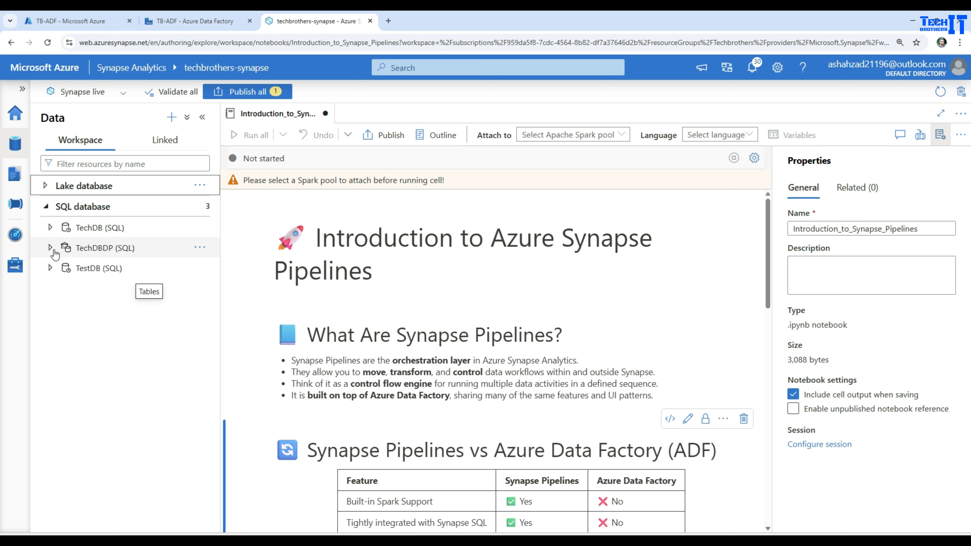
Look over the external tables of the TechDB SQL database and the tables of TechDBDP, collapsing each again.
left_click(50, 228)
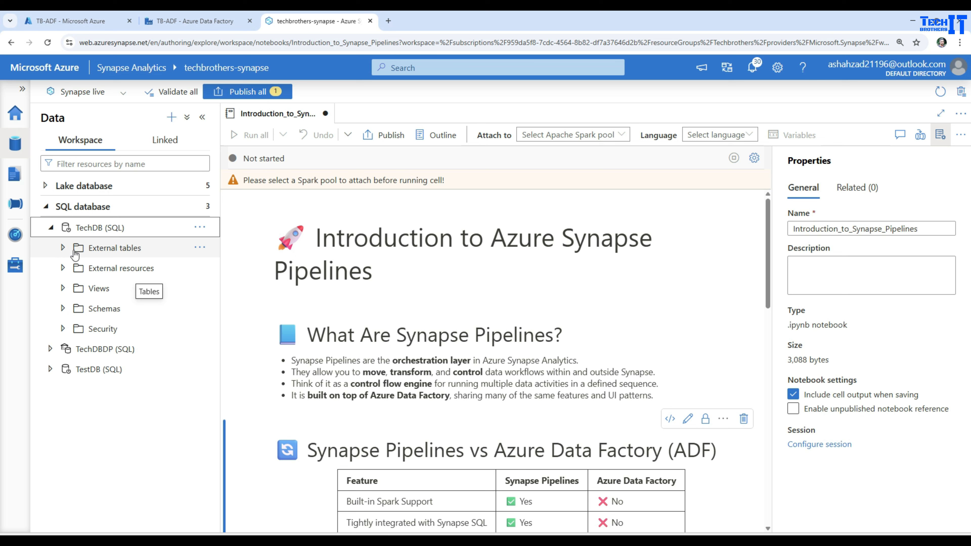
left_click(111, 254)
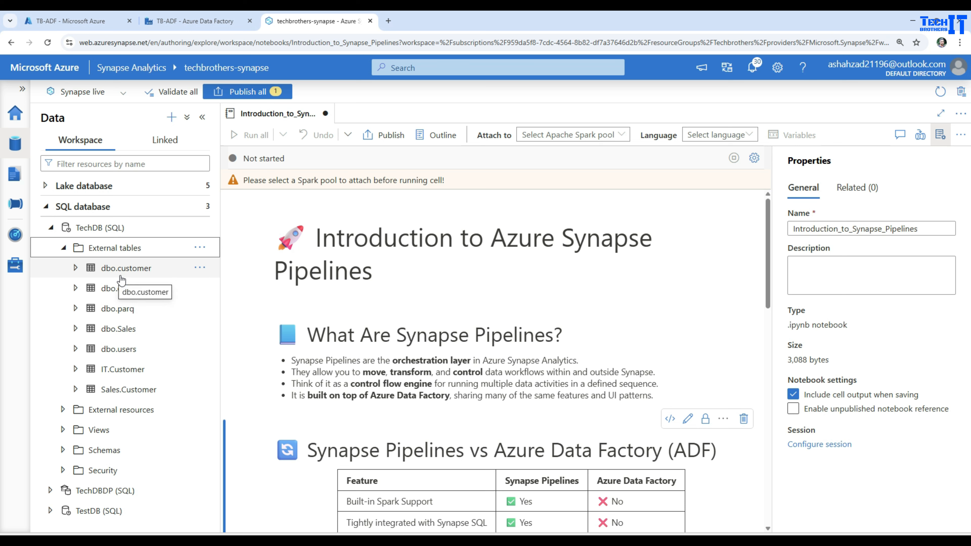
left_click(64, 248)
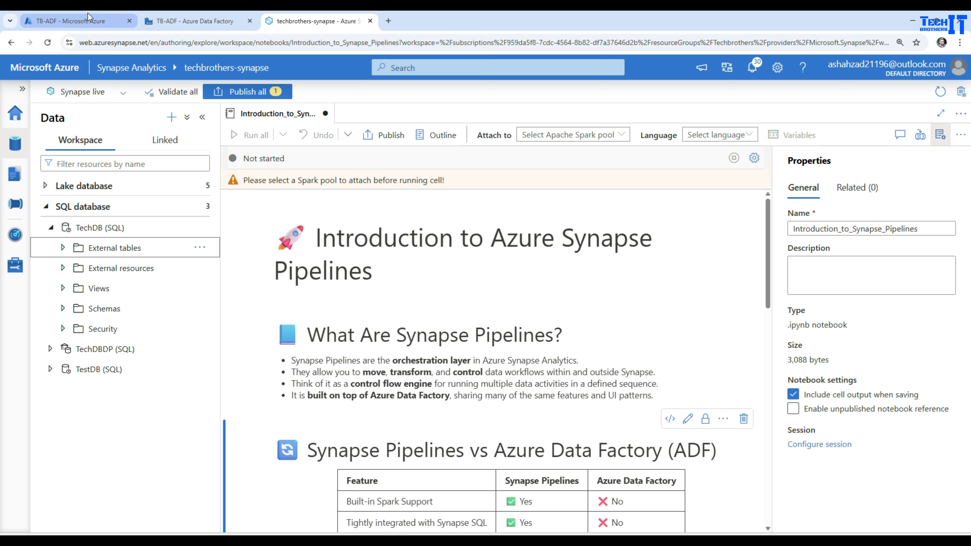
mouse_move(65, 24)
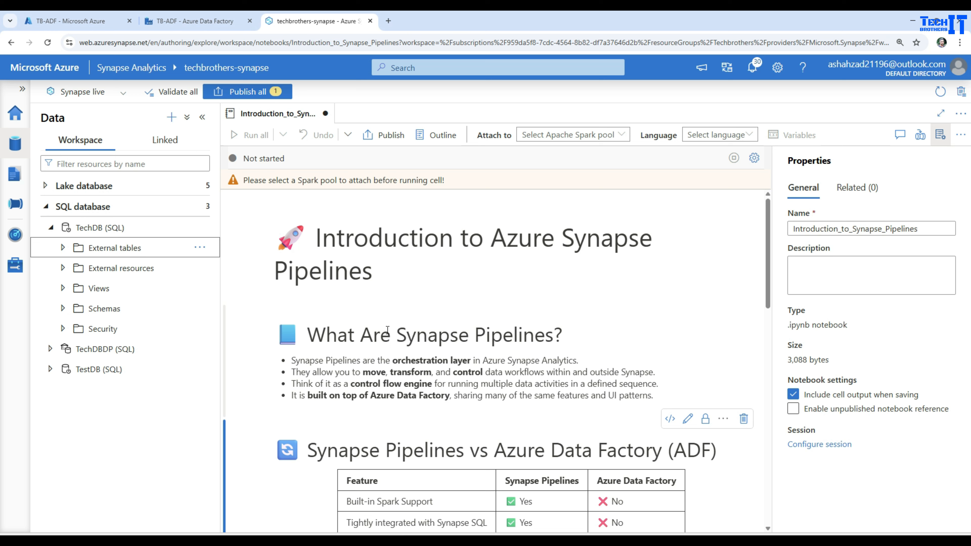
left_click(51, 229)
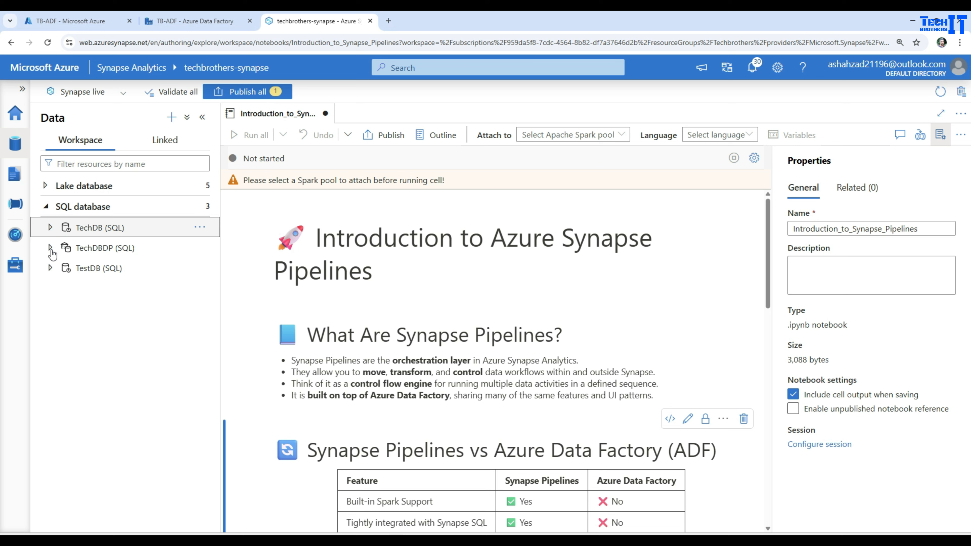
left_click(93, 249)
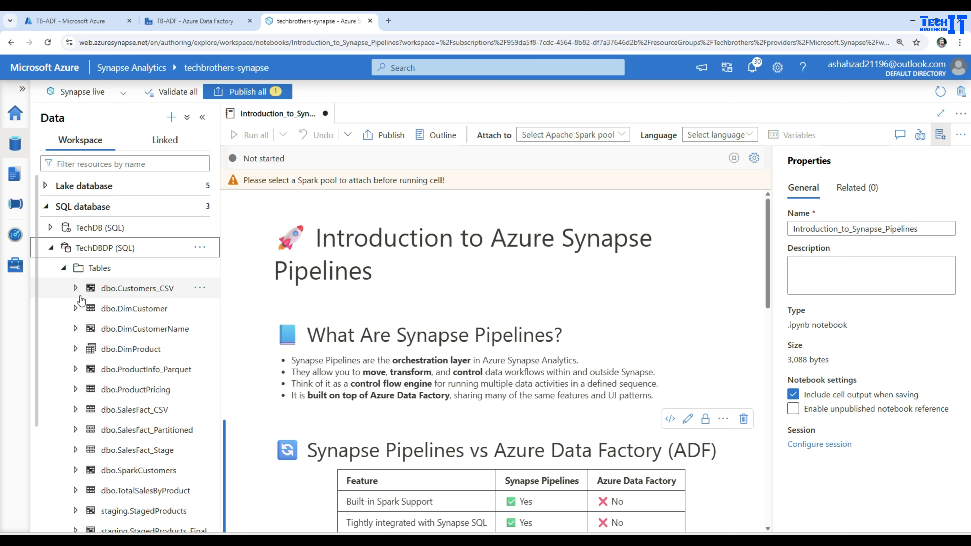
left_click(50, 248)
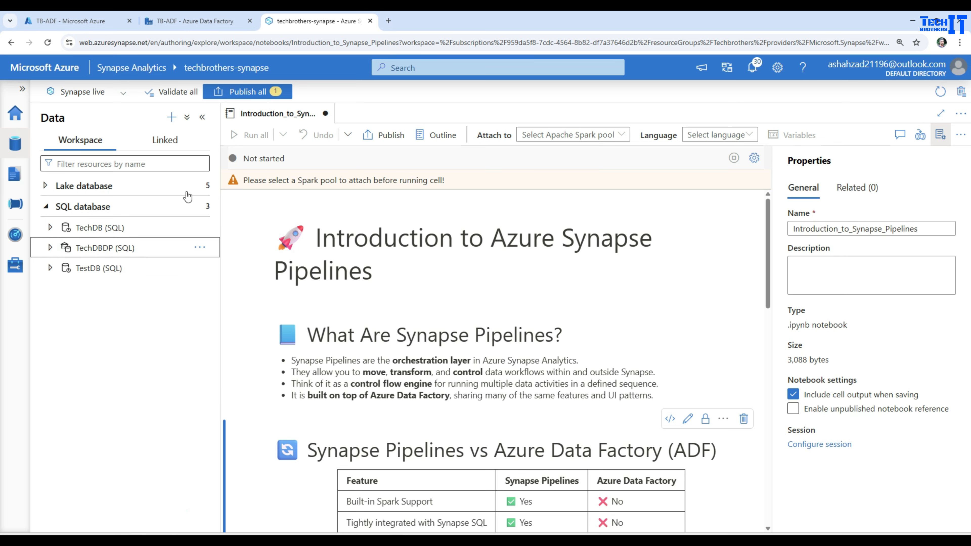
Hide the notebook's properties and show the options for adding a new resource in the Integrate hub.
left_click(939, 134)
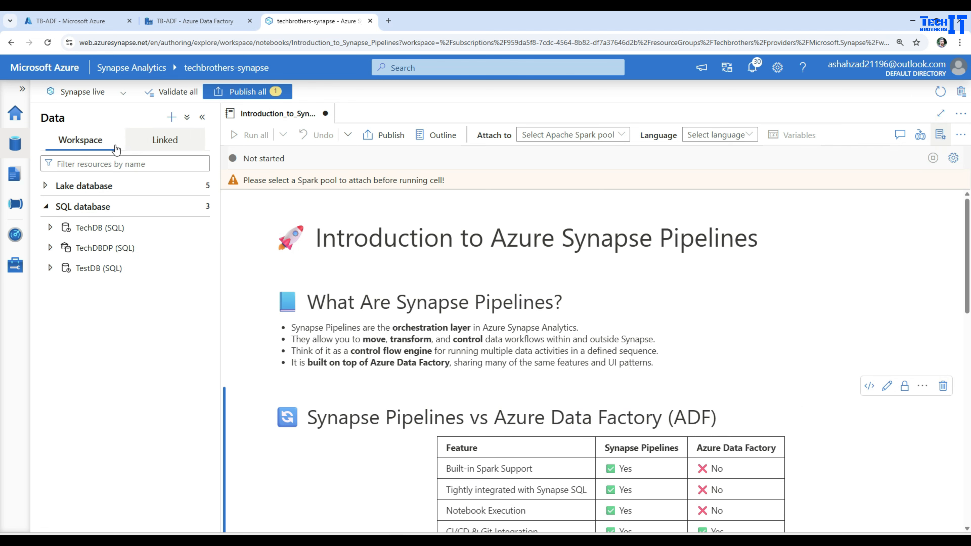
left_click(16, 207)
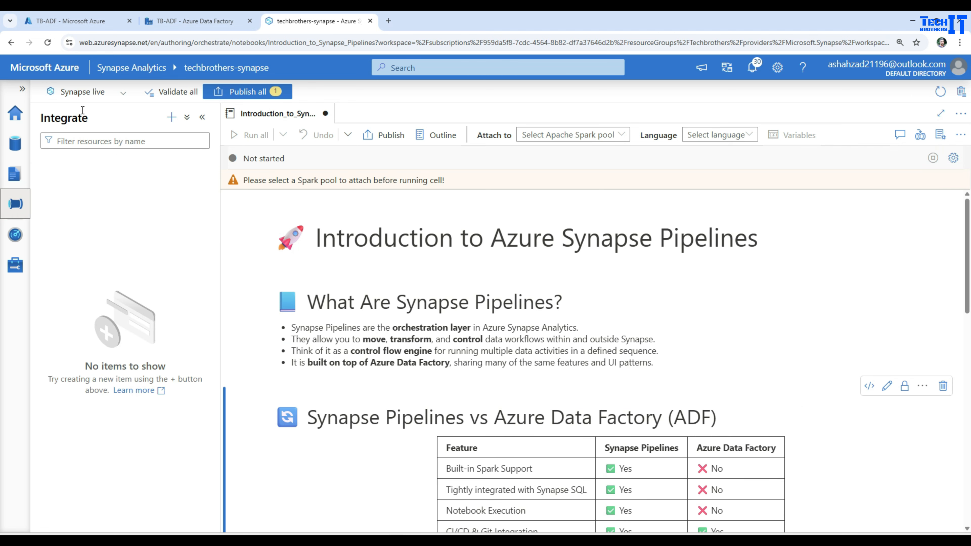
left_click(172, 118)
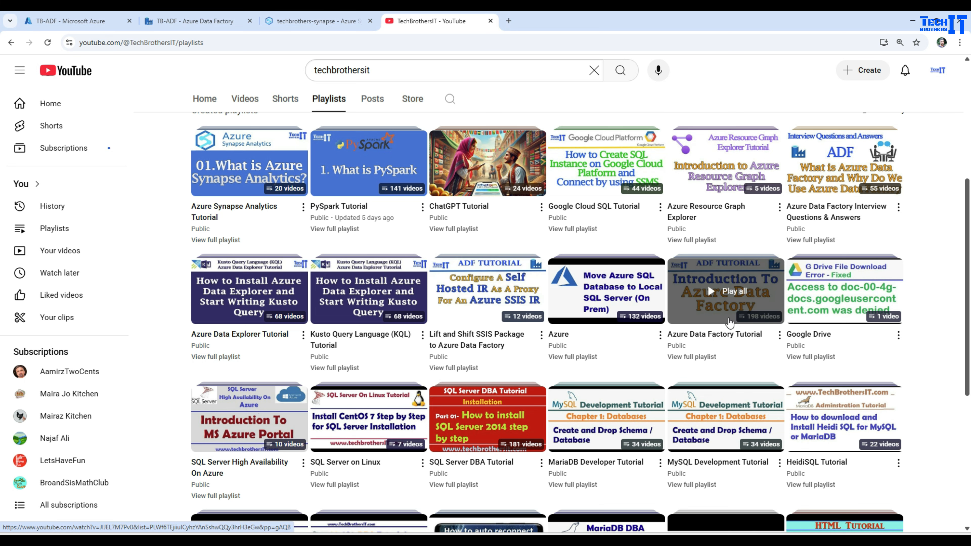
On YouTube, open the Azure Data Factory Tutorial playlist of TechBrothersIT and look through its list of videos.
left_click(719, 319)
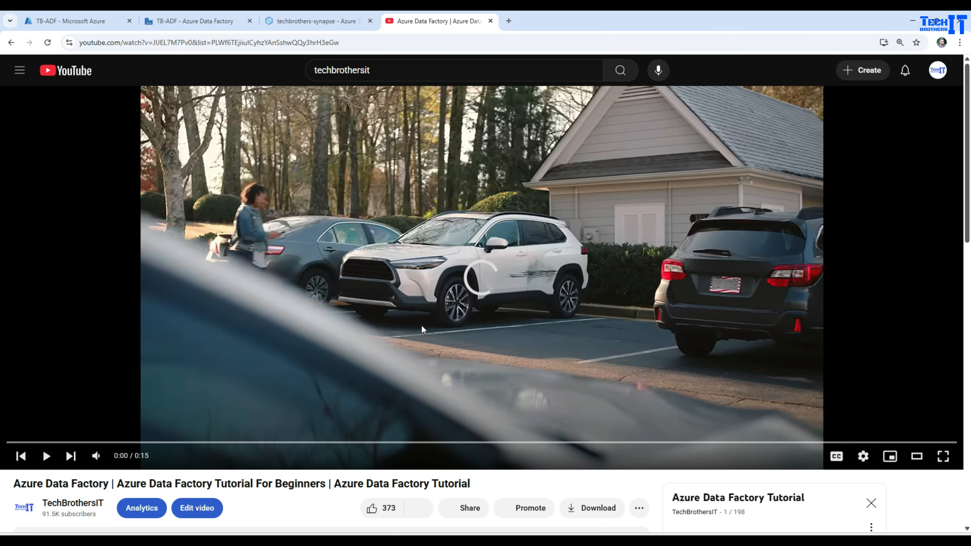
scroll(430, 319, "down", 6)
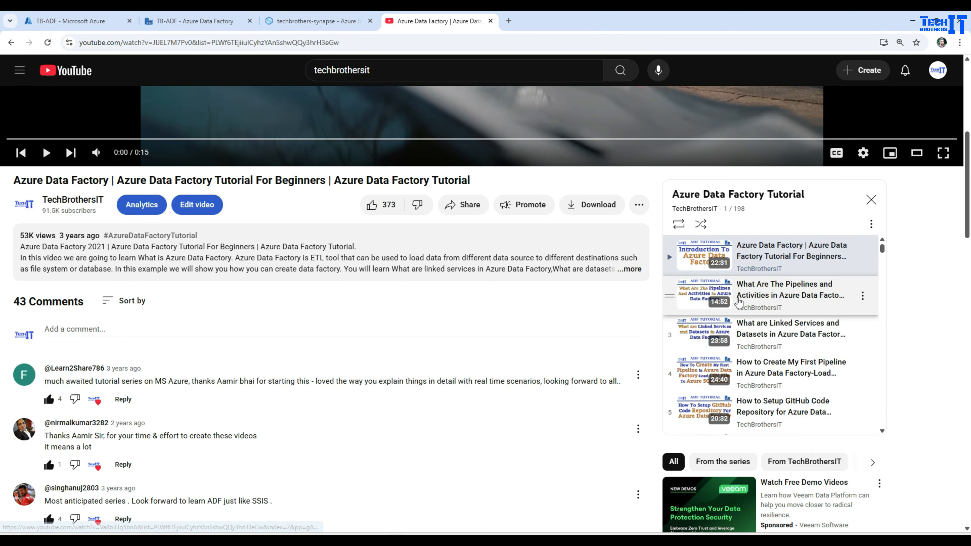
scroll(882, 256, "down", 4)
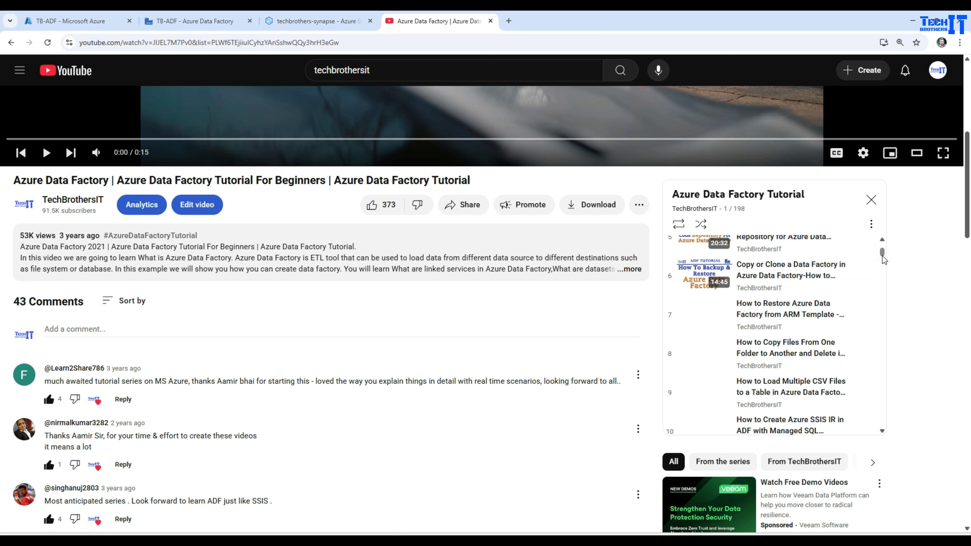
left_click_drag(882, 256, 882, 274)
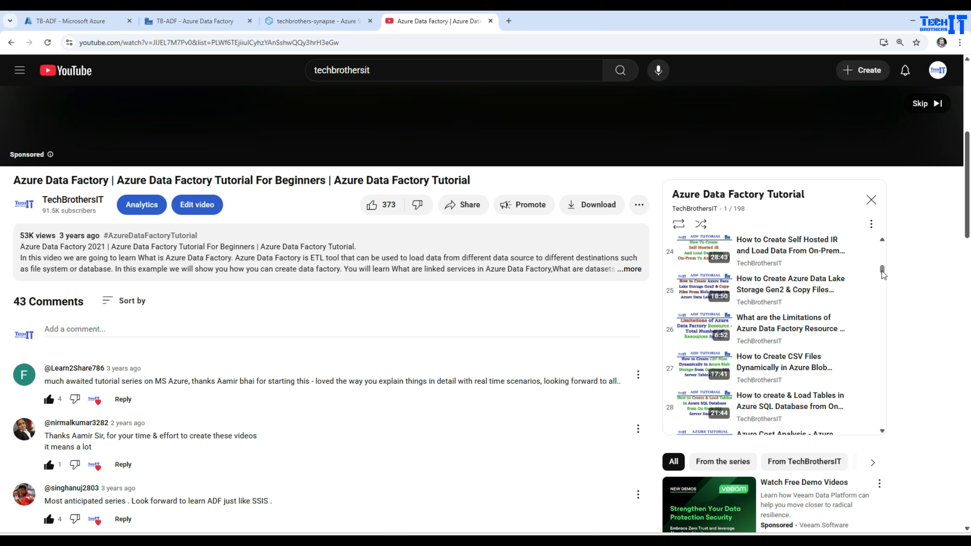
left_click_drag(882, 273, 884, 288)
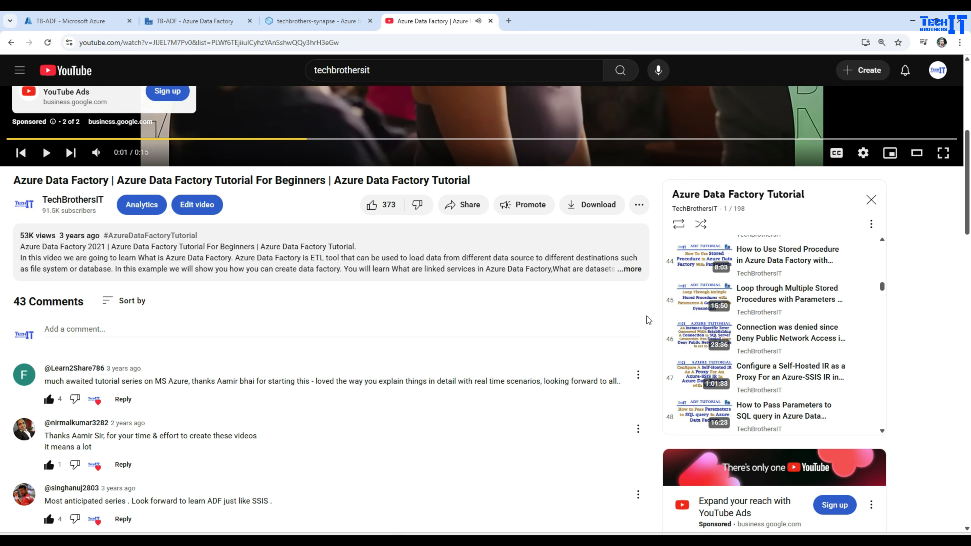
scroll(707, 306, "down", 2)
scroll(567, 340, "down", 1)
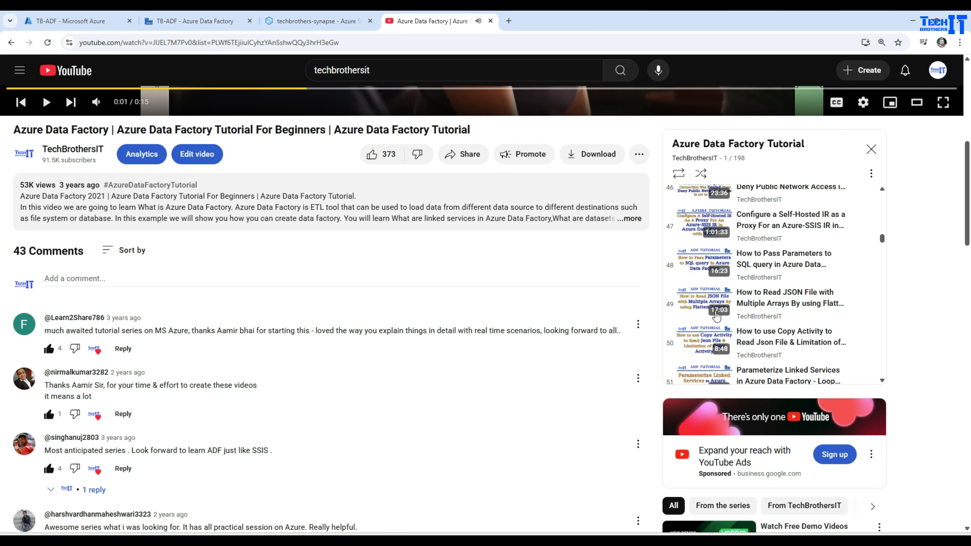
scroll(769, 317, "down", 6)
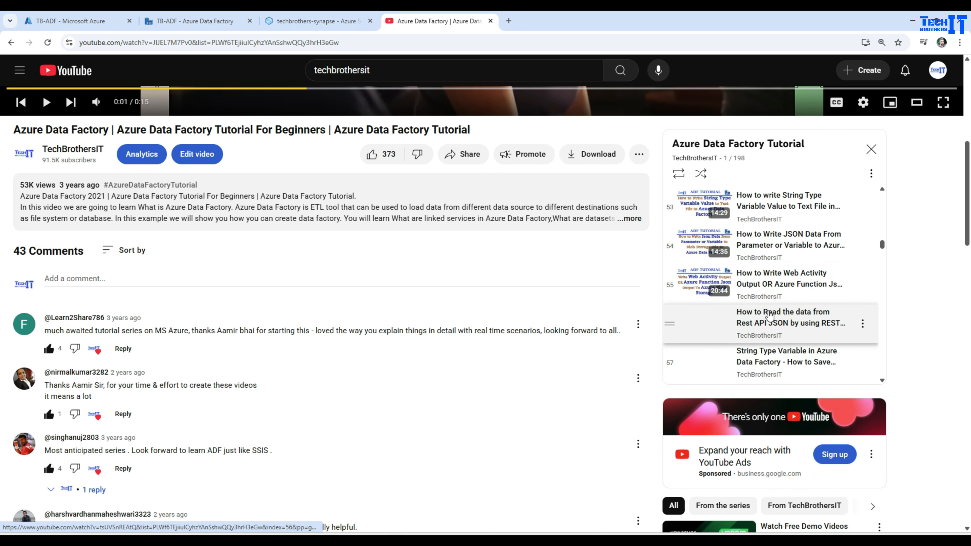
scroll(769, 316, "down", 3)
scroll(768, 308, "down", 2)
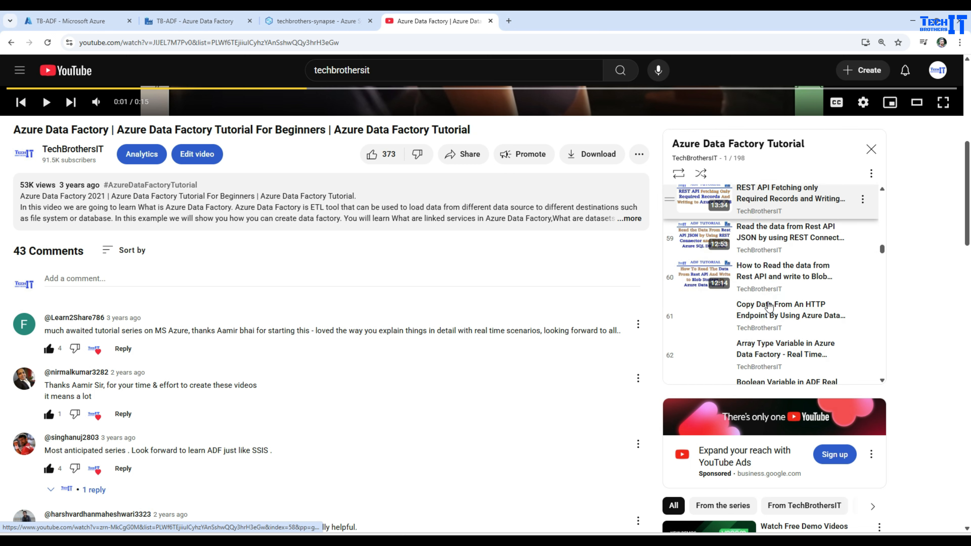
scroll(769, 306, "down", 3)
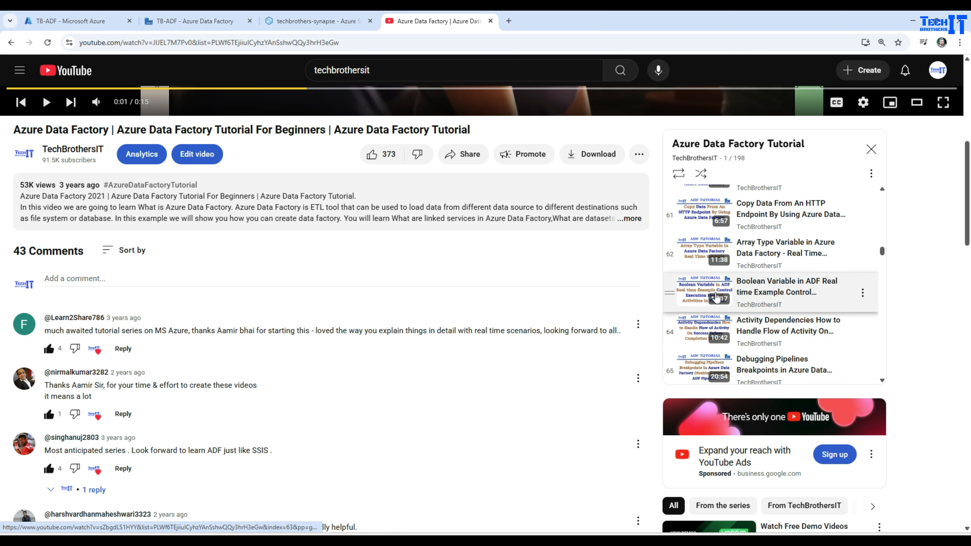
scroll(716, 298, "down", 3)
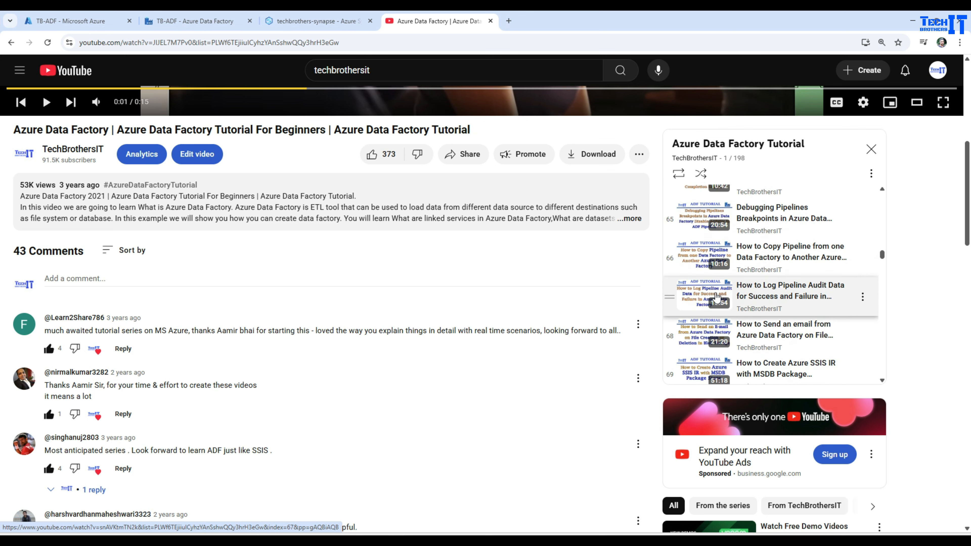
scroll(716, 298, "down", 2)
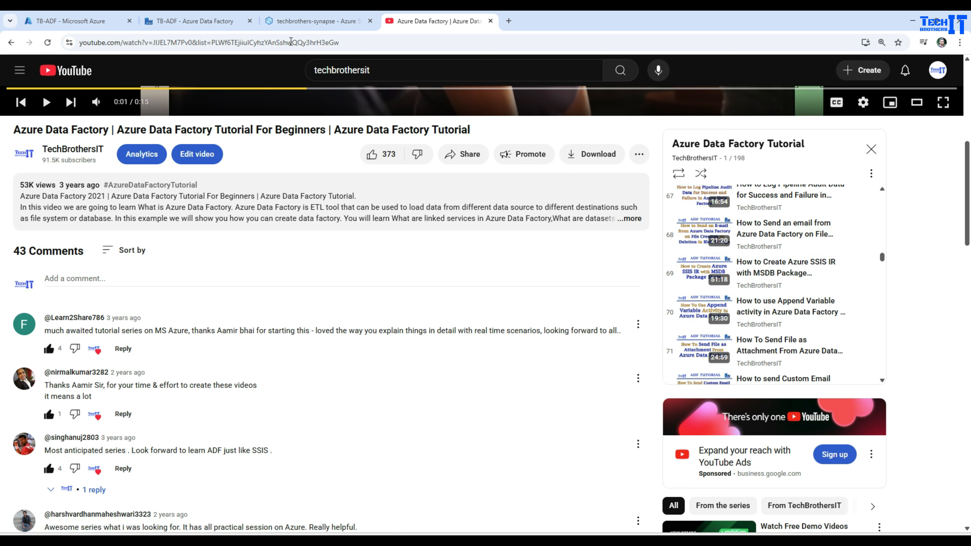
Switch back to the techbrothers-synapse workspace and create a new pipeline.
left_click(297, 24)
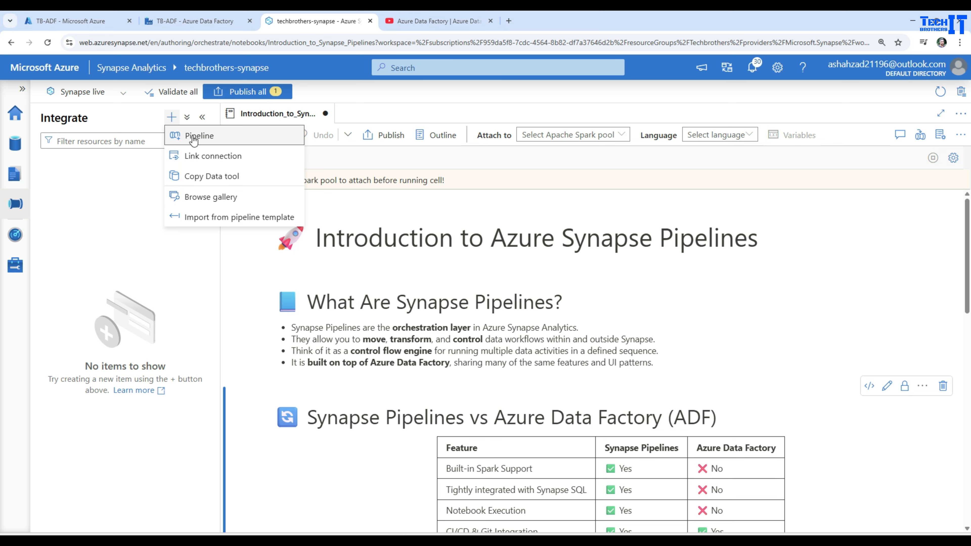
left_click(203, 138)
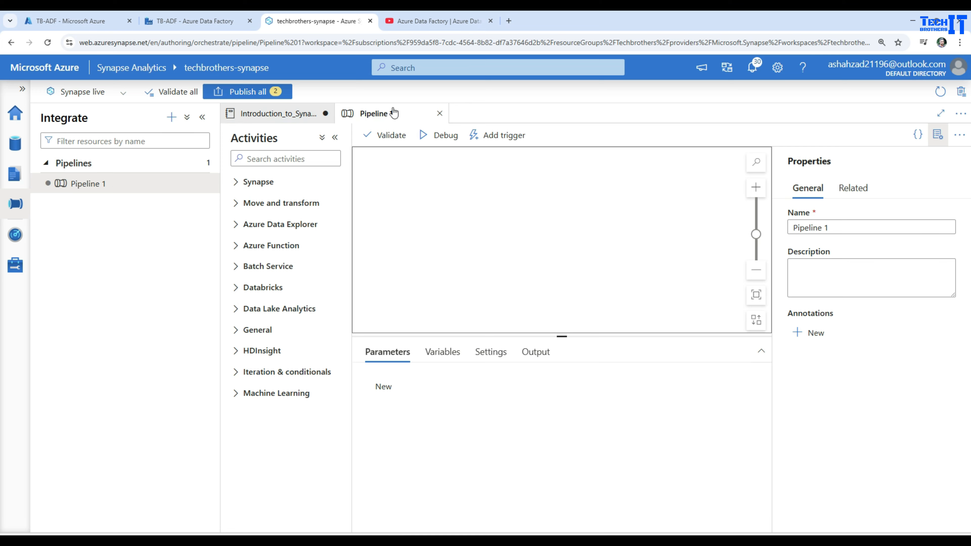
Read the Synapse Pipelines overview and the comparison with Azure Data Factory in the introduction notebook.
left_click(302, 118)
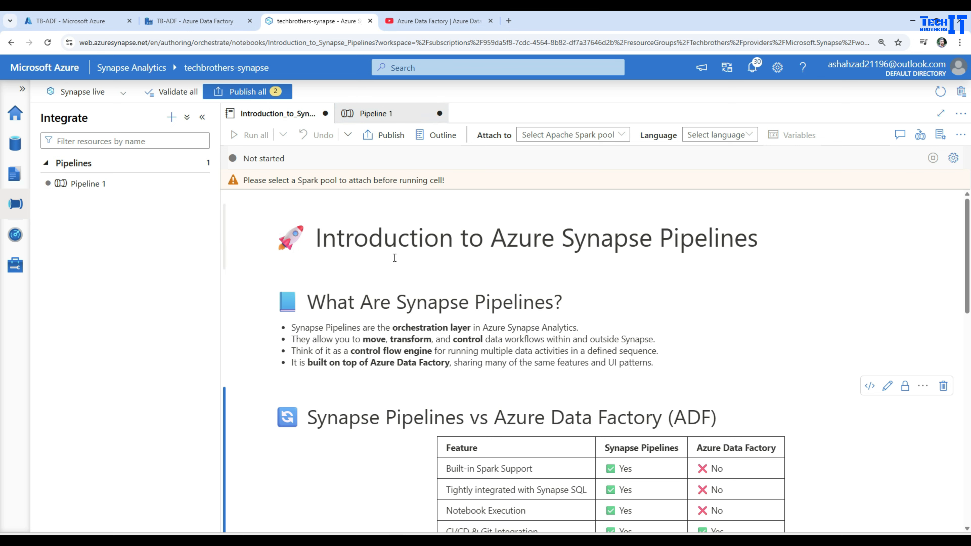
scroll(413, 321, "down", 1)
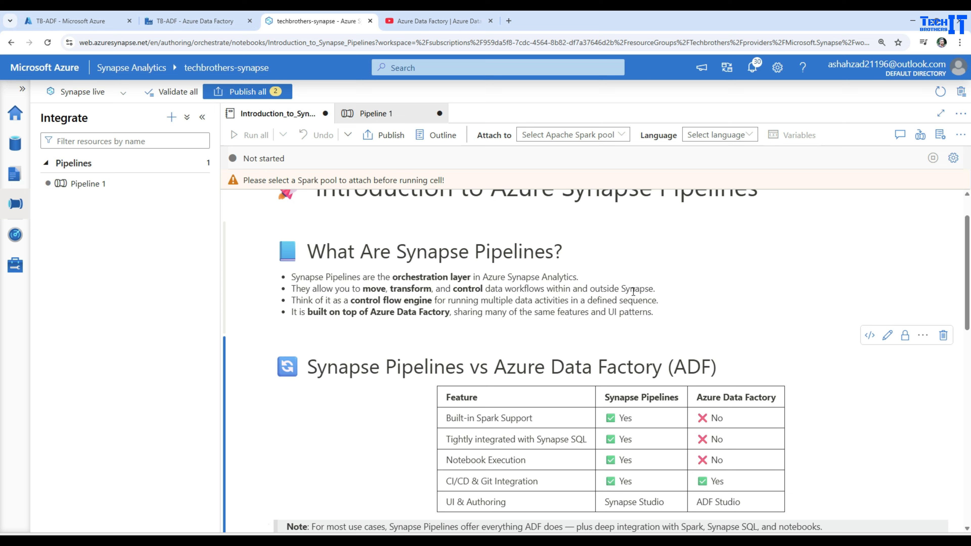
mouse_move(317, 322)
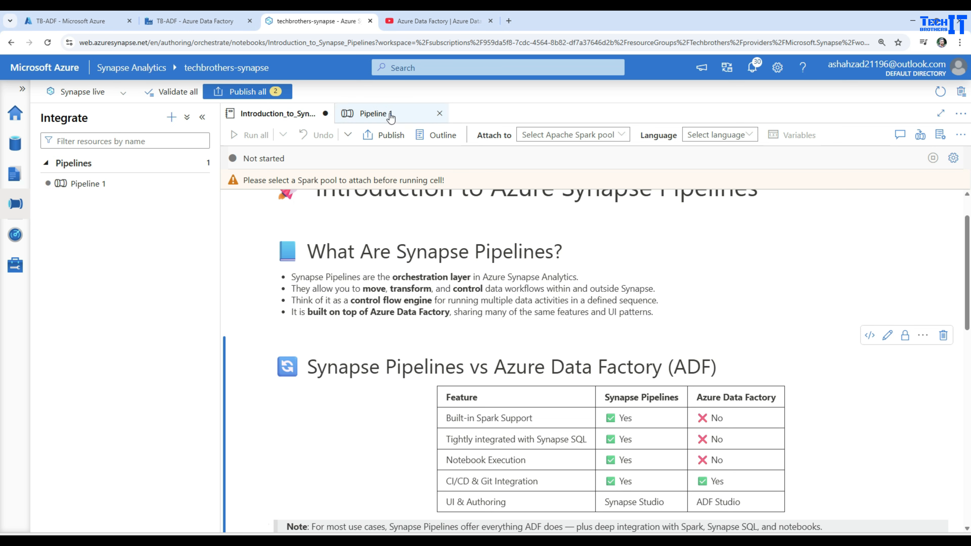
Add a Notebook activity from the Synapse group to the canvas of Pipeline 1.
left_click(376, 113)
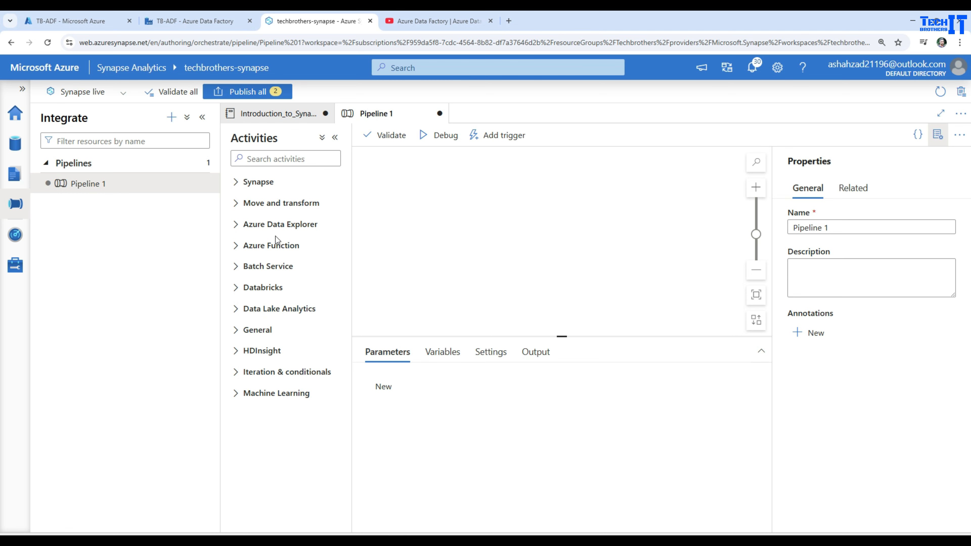
left_click(236, 183)
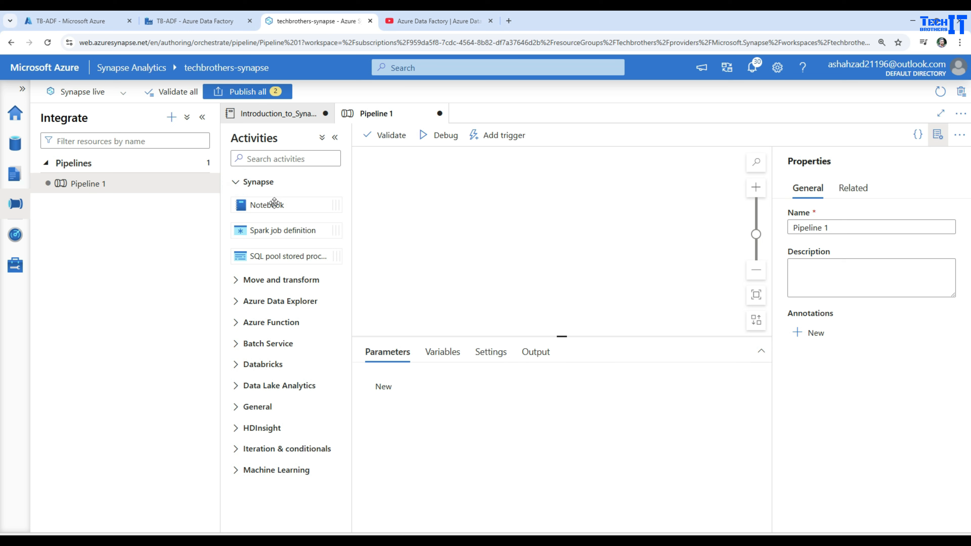
left_click_drag(272, 202, 485, 184)
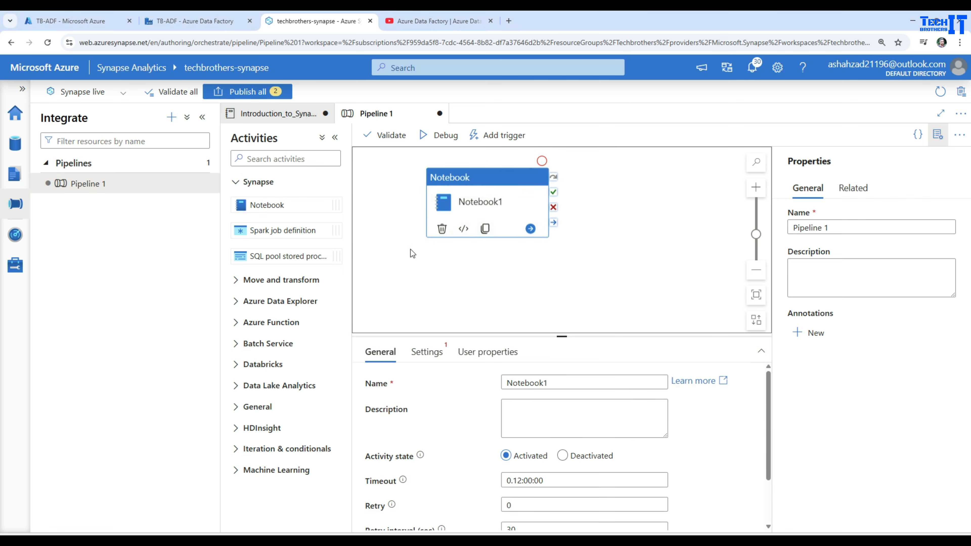
Search the activities for "sc" and place a Script activity on the canvas beside the Notebook activity.
left_click(289, 158)
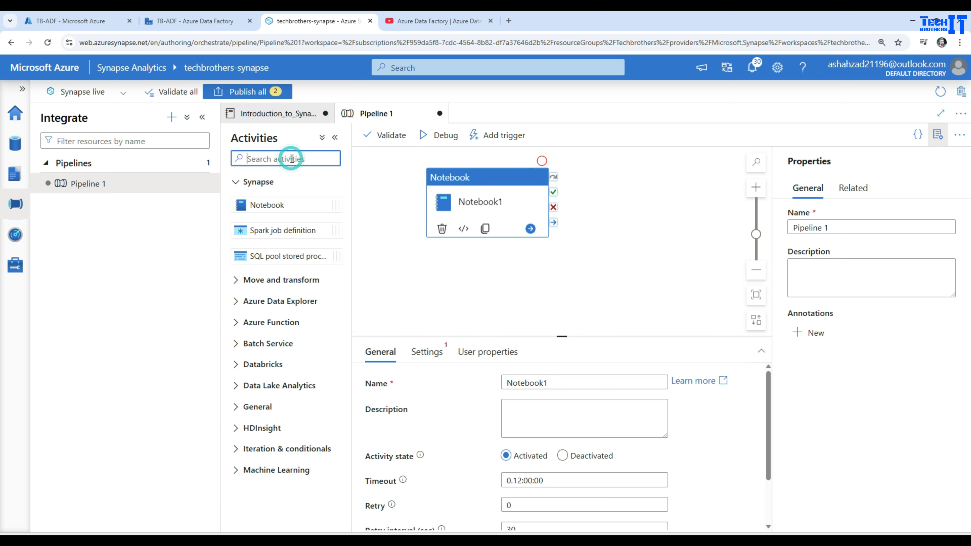
type("sc")
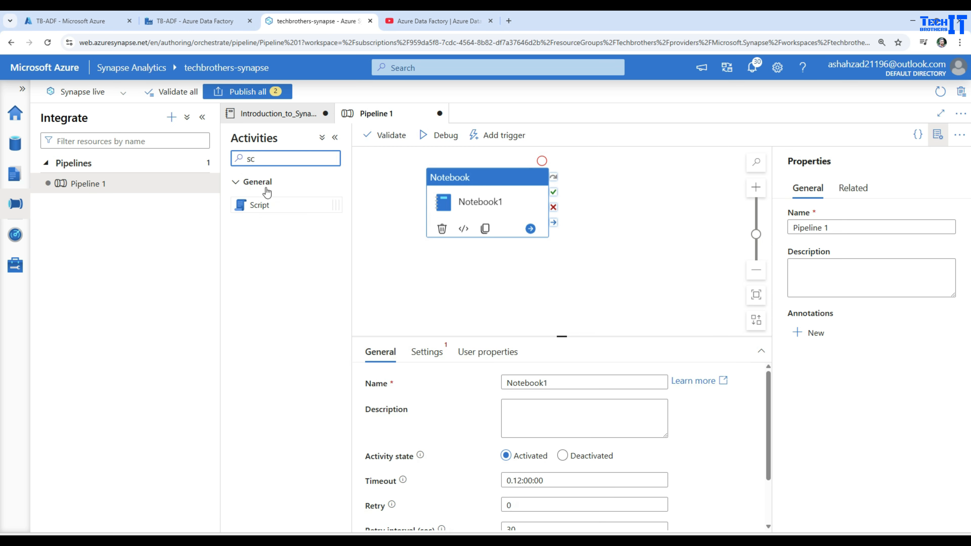
left_click_drag(259, 205, 613, 214)
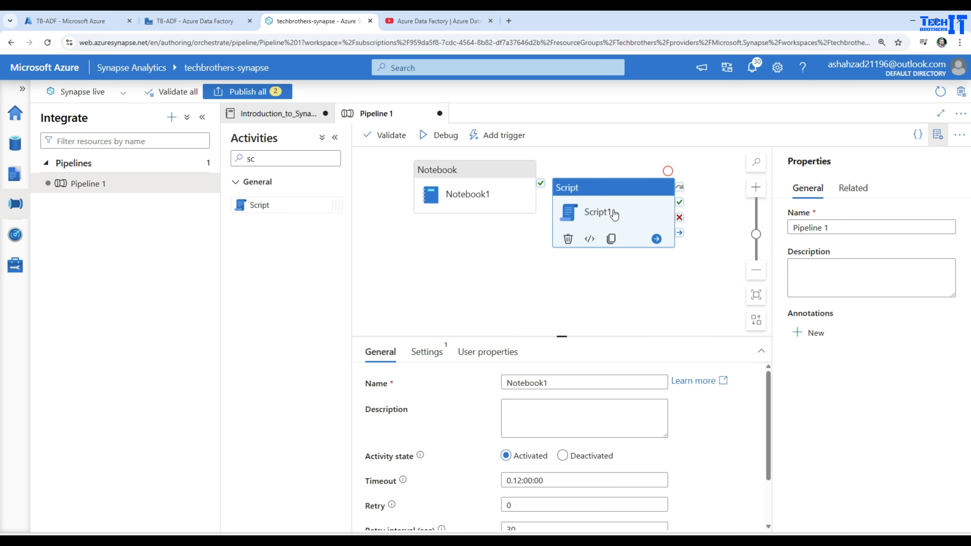
Connect Notebook1's success output to Script1 and reposition both activities so the link between them is clearly spaced.
left_click_drag(540, 183, 580, 214)
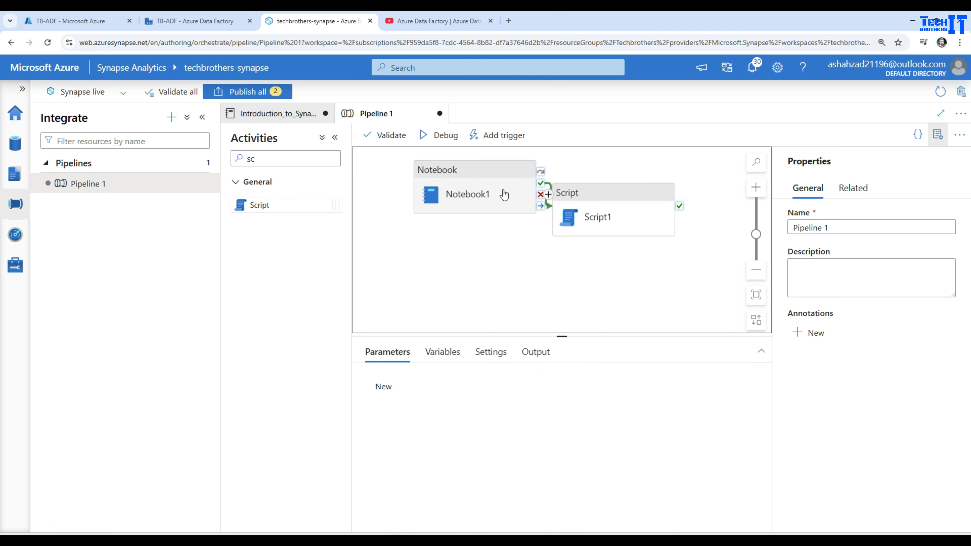
left_click_drag(504, 194, 466, 206)
left_click(571, 200)
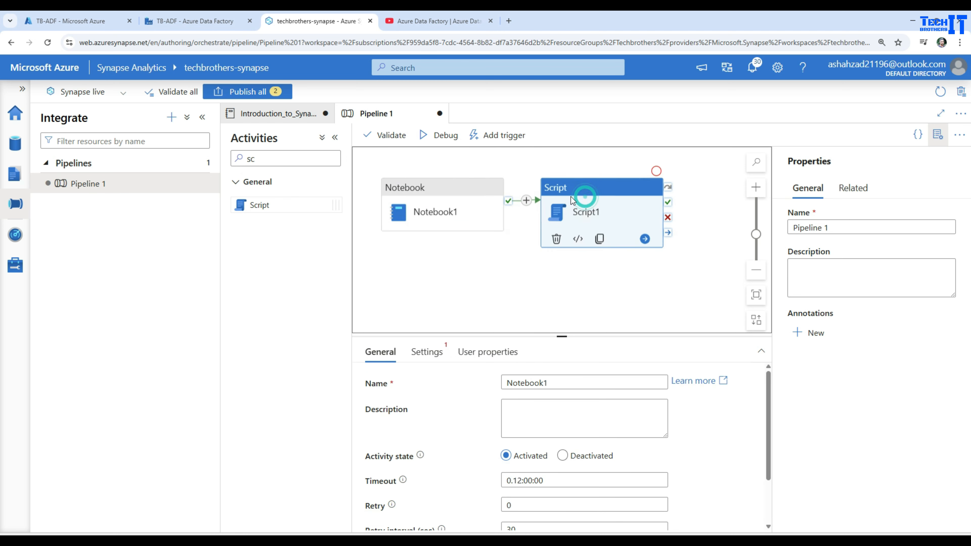
left_click_drag(571, 200, 565, 194)
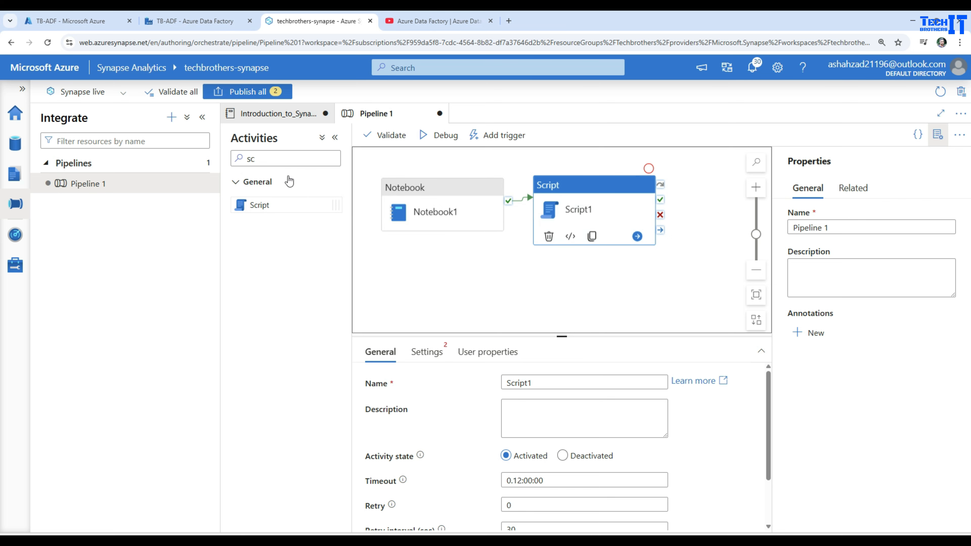
Search the activities for "cop", place a Copy data activity below the others, and link Script1's failure output to it.
left_click(291, 155)
left_click_drag(292, 155, 249, 155)
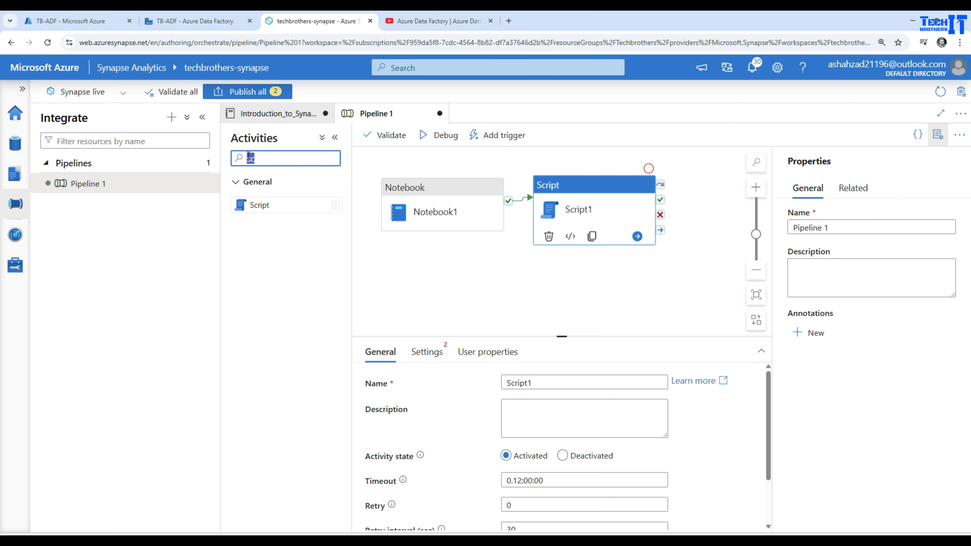
key("BackSpace")
type("cop")
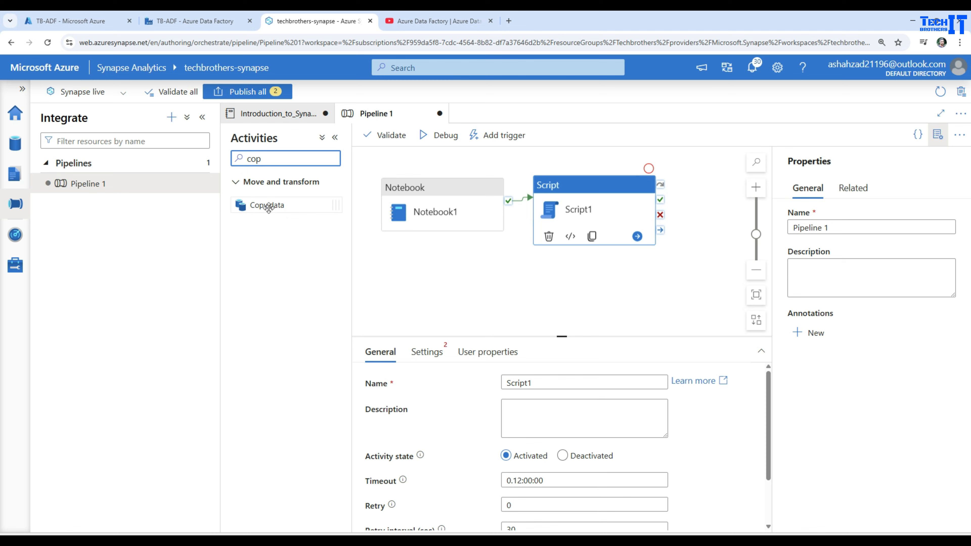
left_click_drag(269, 205, 514, 305)
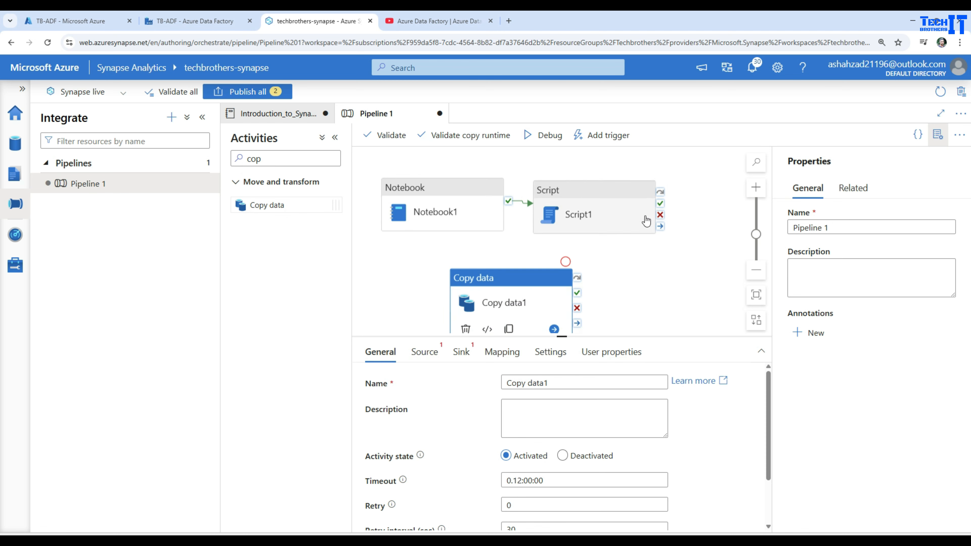
left_click_drag(660, 216, 556, 316)
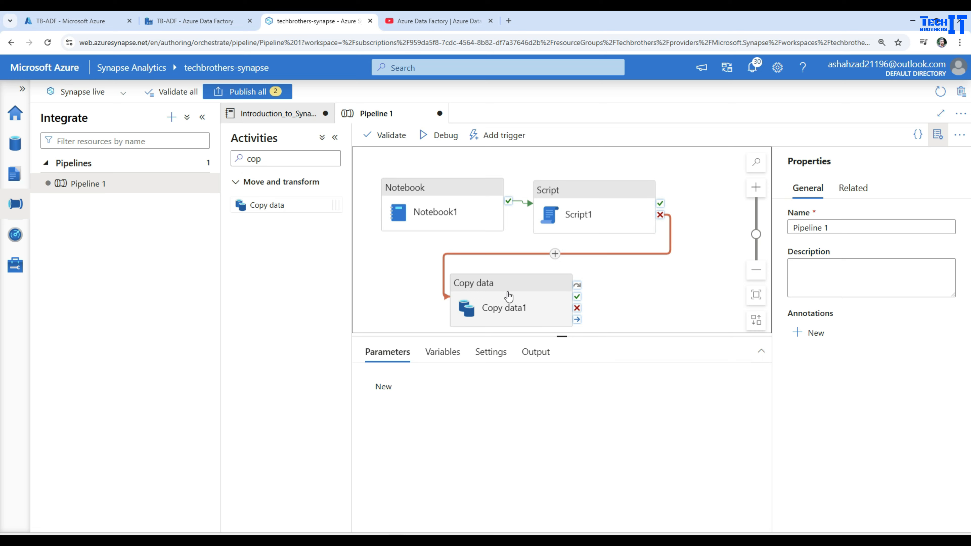
Hide the pipeline properties and arrange the Notebook, Script and Copy data activities in one row on the canvas.
left_click(469, 212)
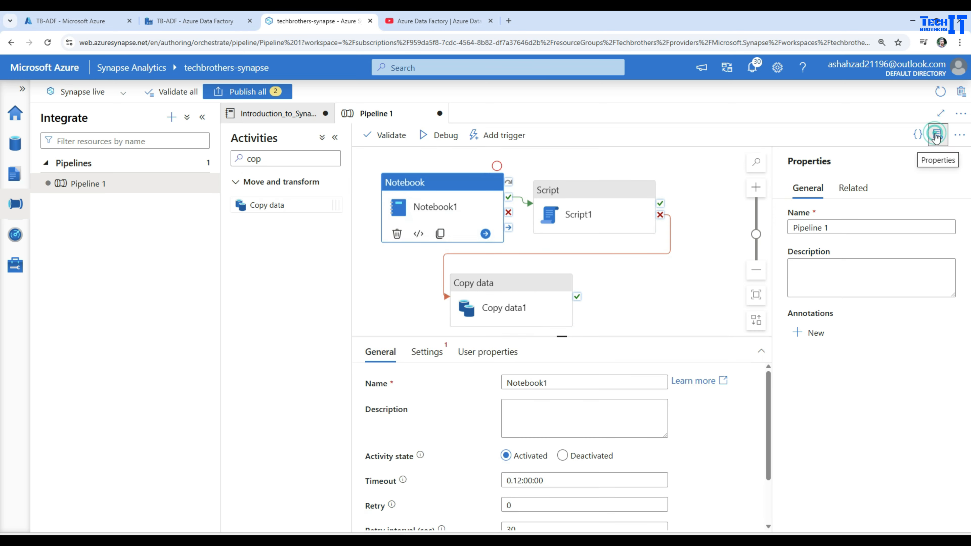
left_click(937, 134)
left_click_drag(462, 203, 456, 186)
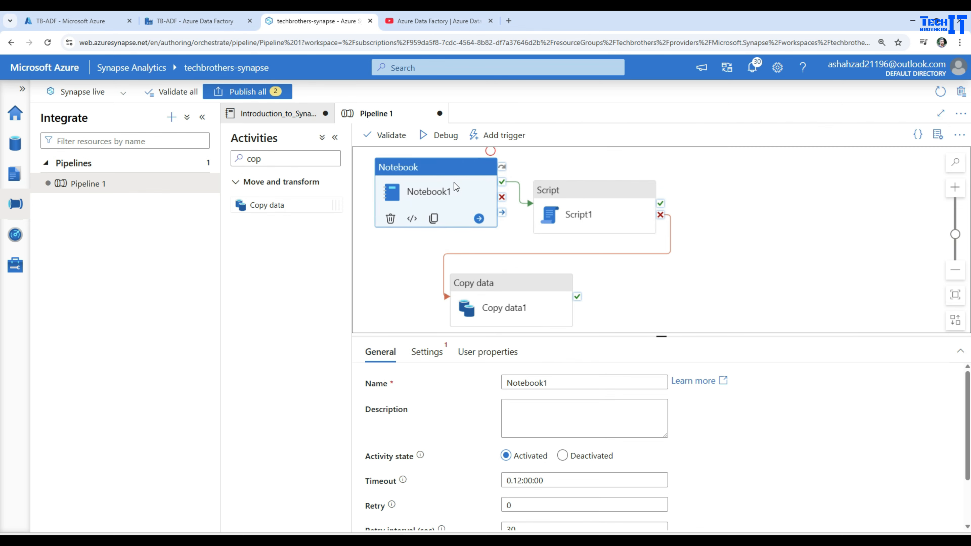
left_click_drag(562, 195, 573, 169)
left_click_drag(554, 291, 825, 183)
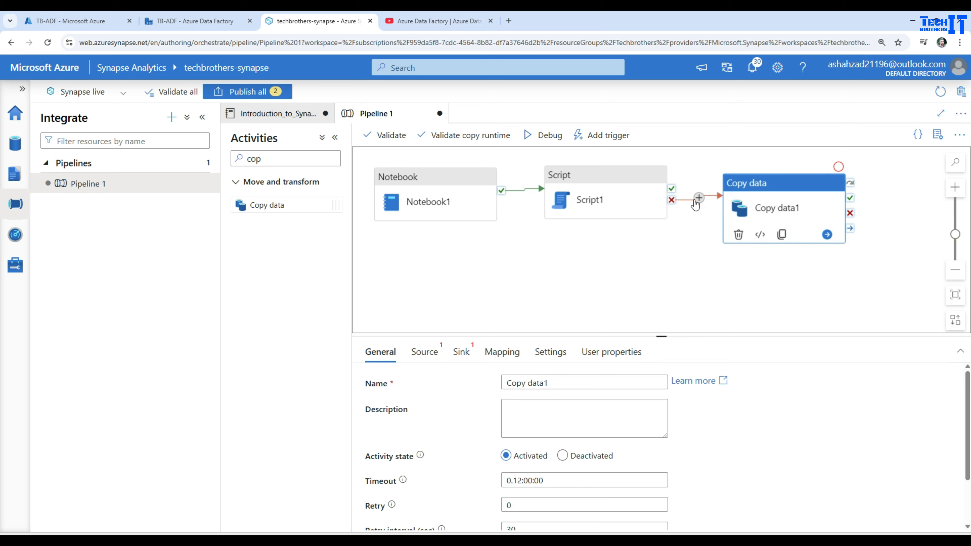
left_click(699, 198)
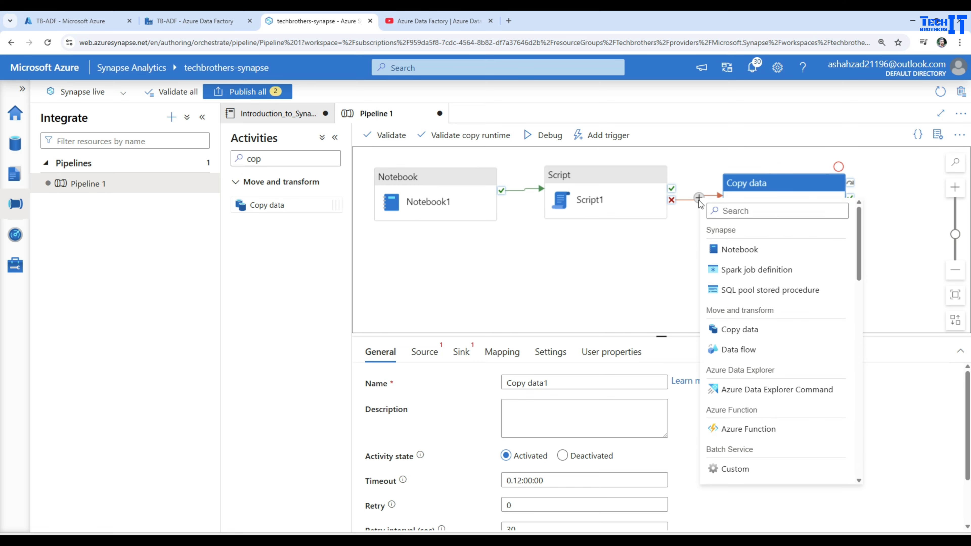
left_click(661, 239)
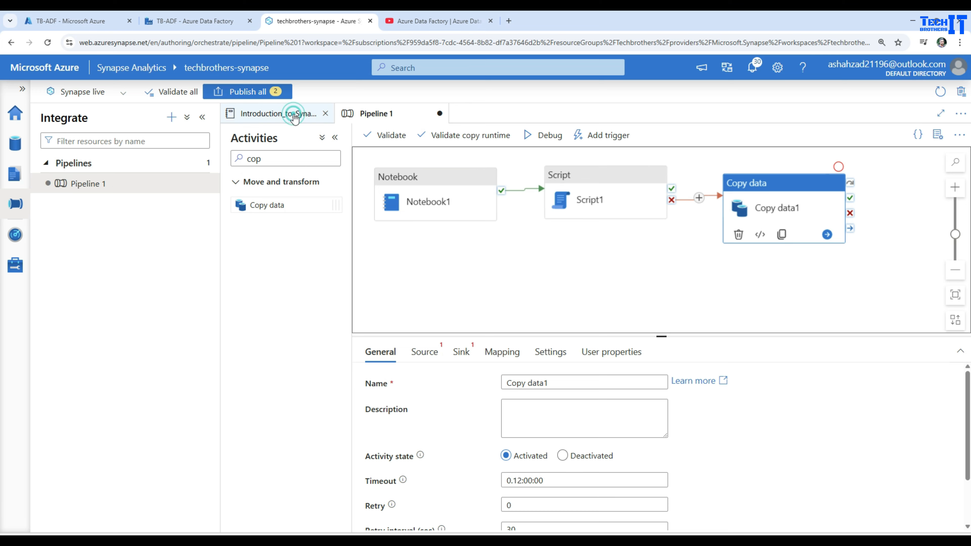
Switch to the TB-ADF Data Factory studio and close it, discarding its unsaved changes.
left_click(292, 113)
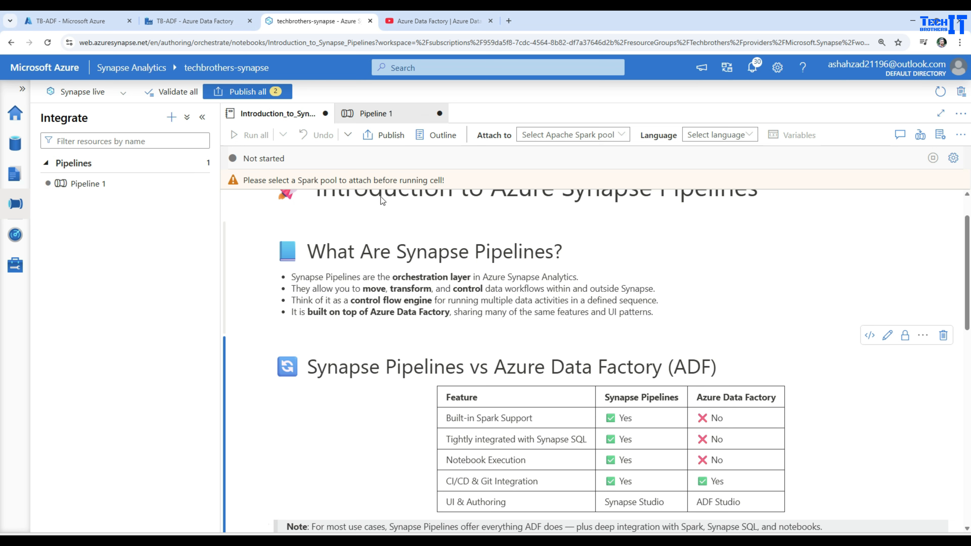
left_click(223, 23)
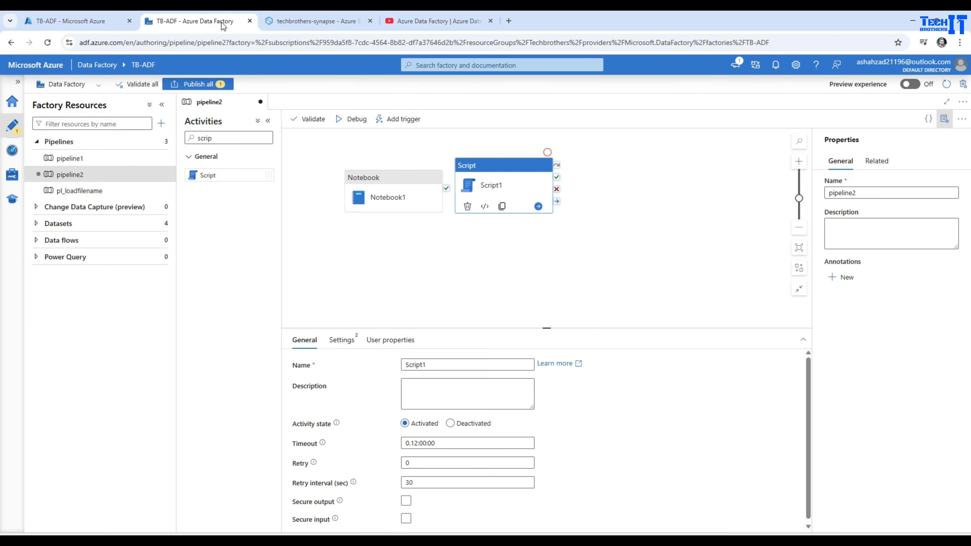
left_click(250, 21)
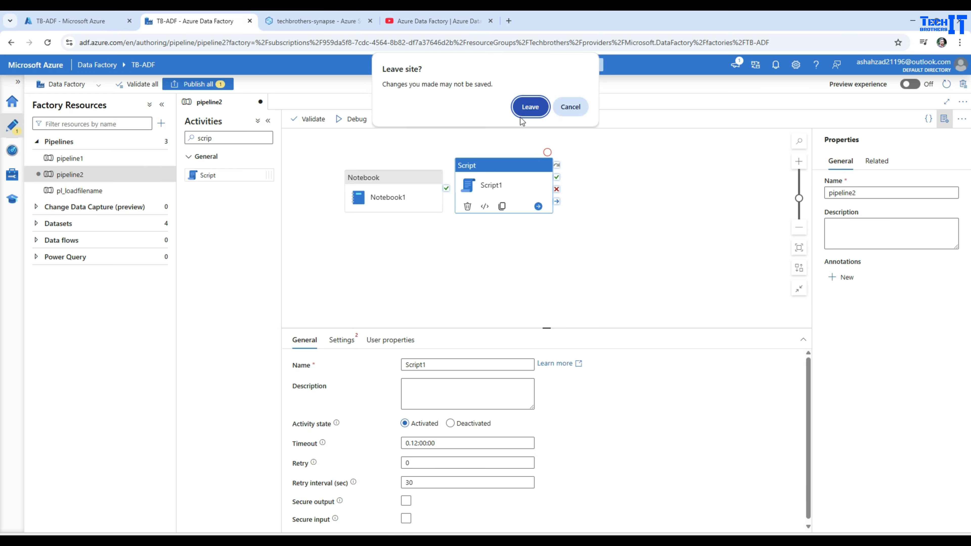
left_click(530, 108)
Open the TB-ADF data factory from the Azure portal home page and launch its studio.
left_click(94, 22)
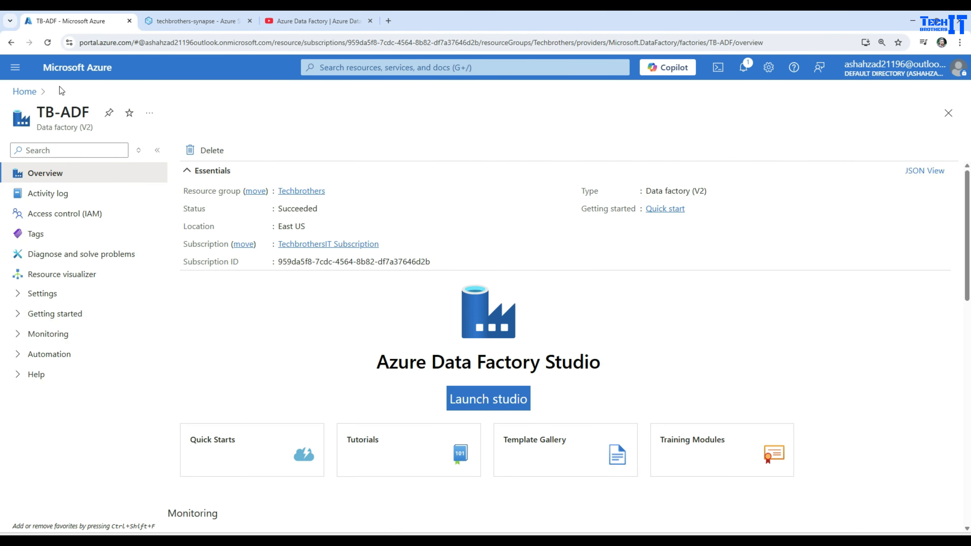
left_click(32, 91)
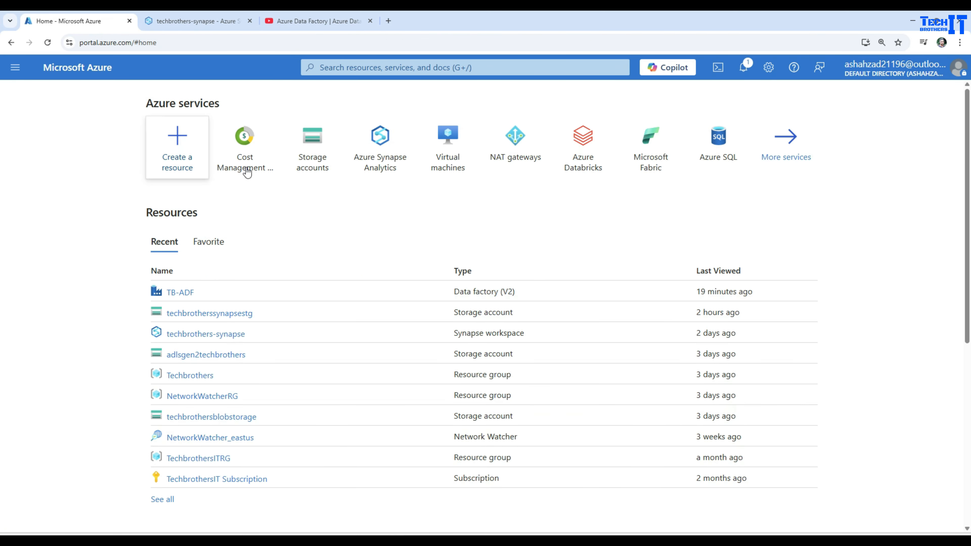
left_click(181, 294)
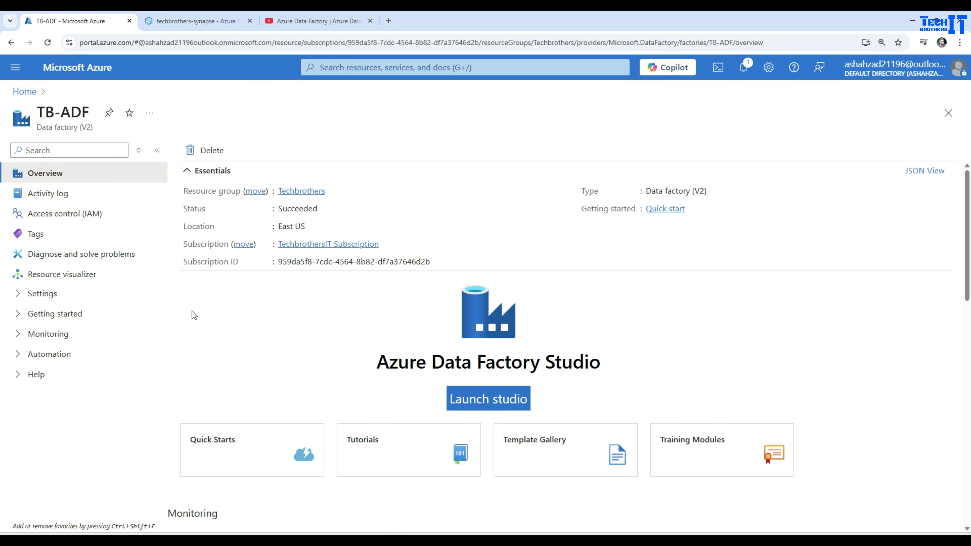
left_click(463, 401)
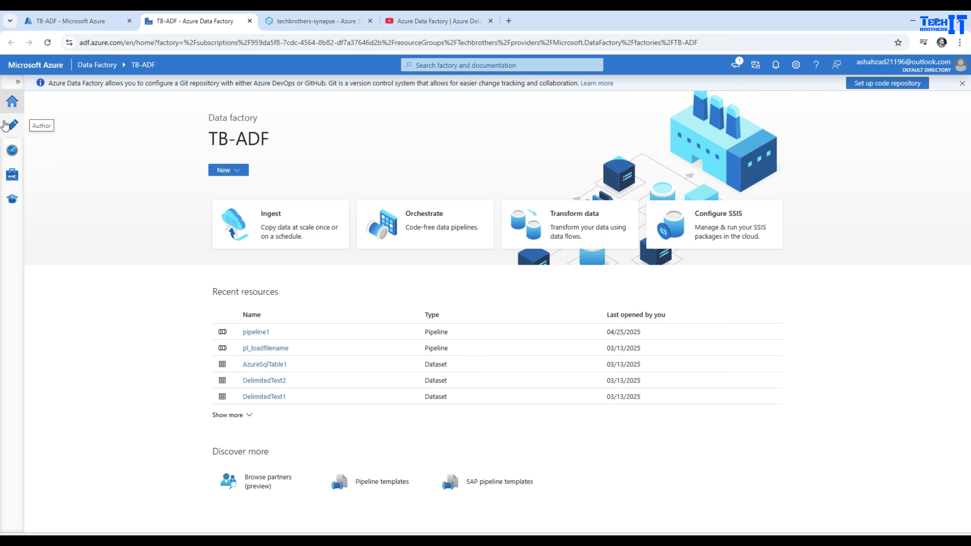
Create a new pipeline in the authoring area of the TB-ADF data factory.
left_click(17, 128)
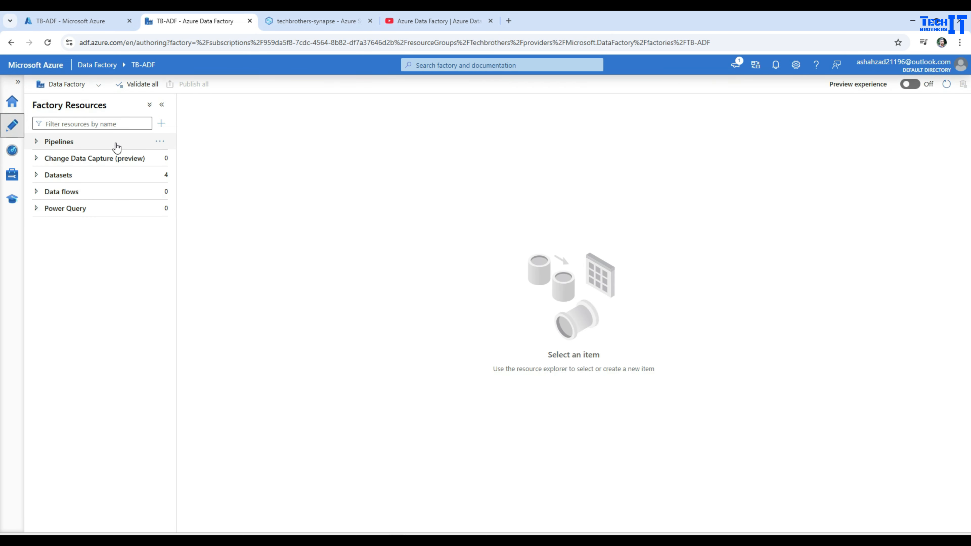
left_click(36, 141)
left_click(160, 141)
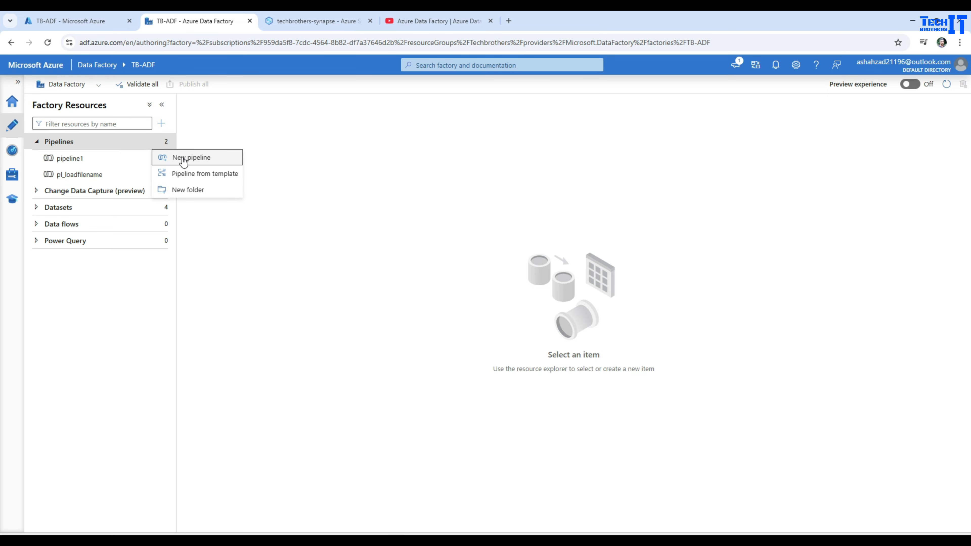
left_click(170, 157)
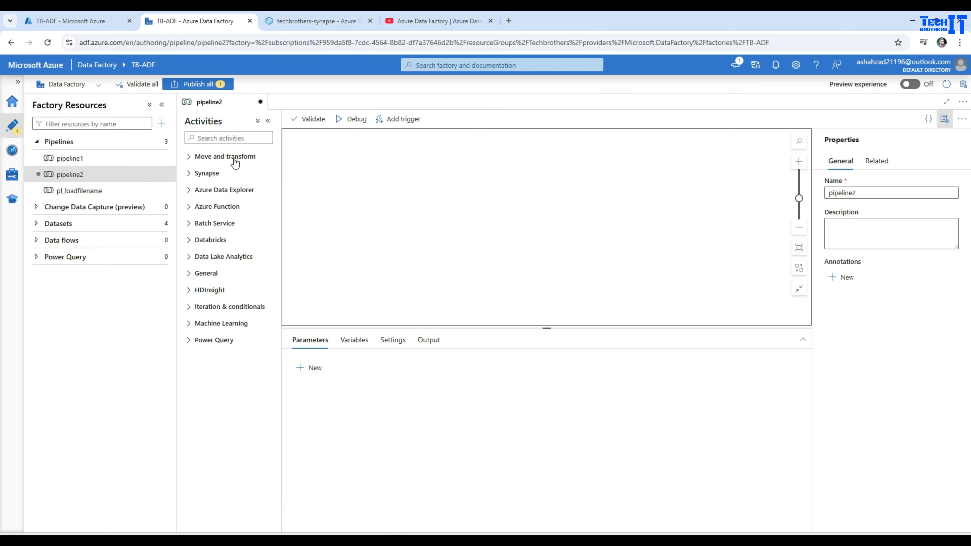
Add a Synapse Notebook activity and a Script activity to the new pipeline, linking the Notebook's success output to the Script.
left_click(194, 174)
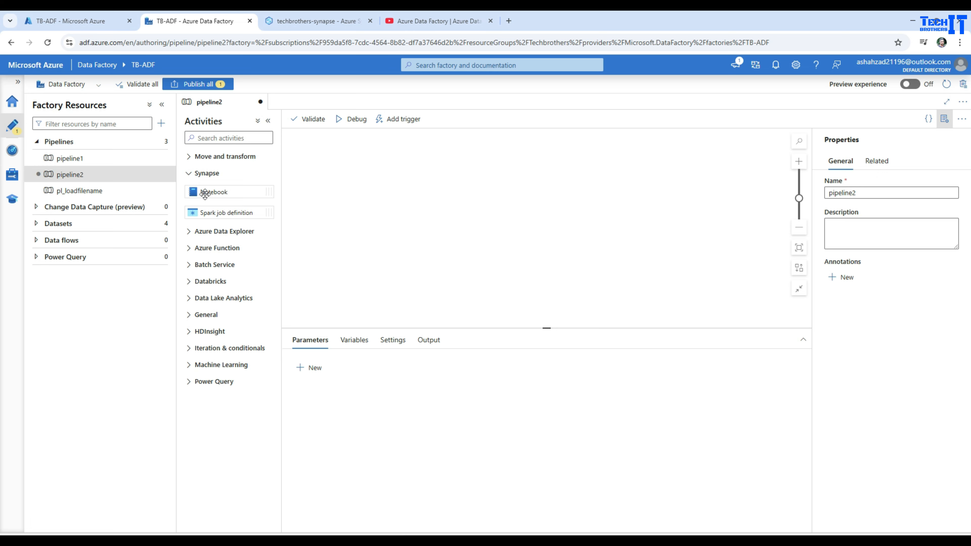
left_click_drag(218, 191, 336, 186)
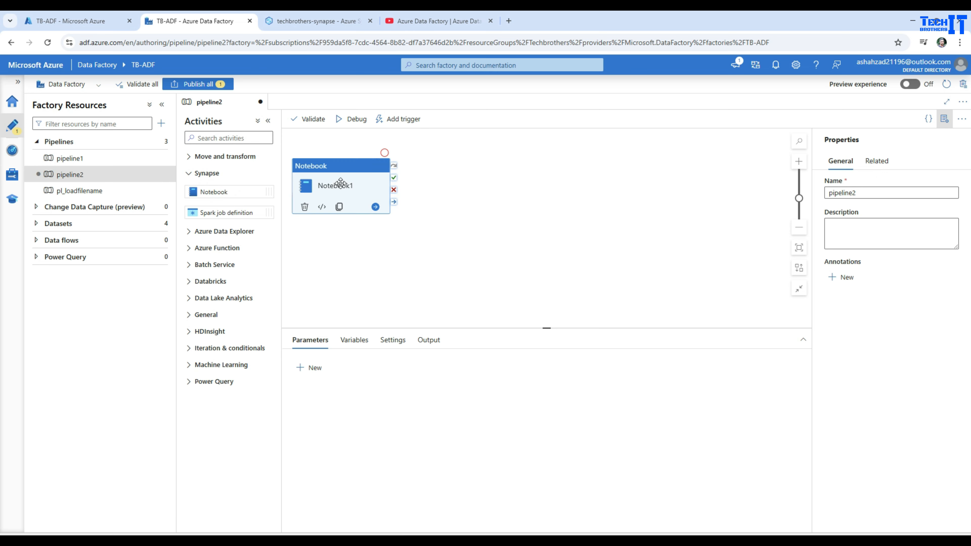
left_click(245, 137)
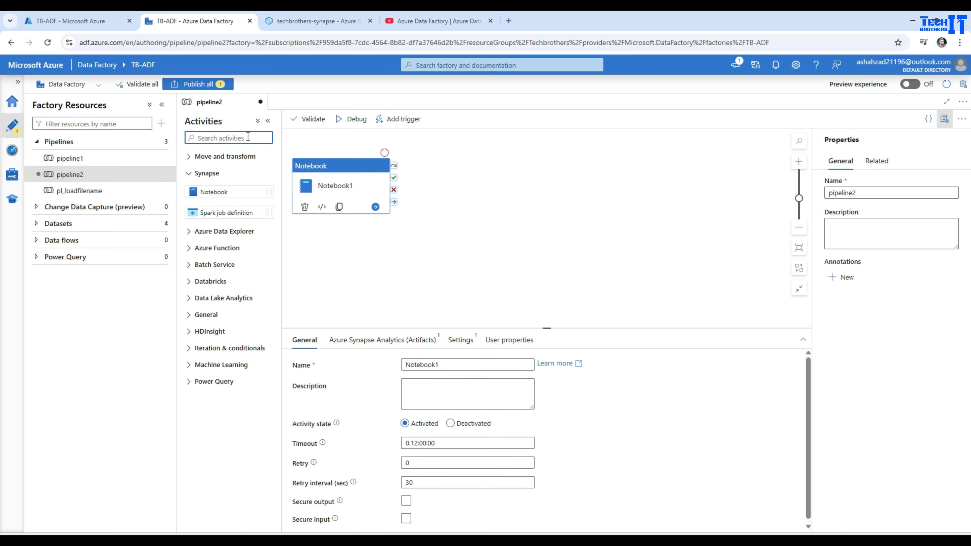
type("sc")
left_click_drag(214, 175, 496, 188)
left_click_drag(393, 180, 497, 187)
Search the activities for "co", place a Copy data activity beside Script1, and link Script1's failure output to it.
left_click(228, 139)
key("BackSpace")
key("BackSpace")
type("co")
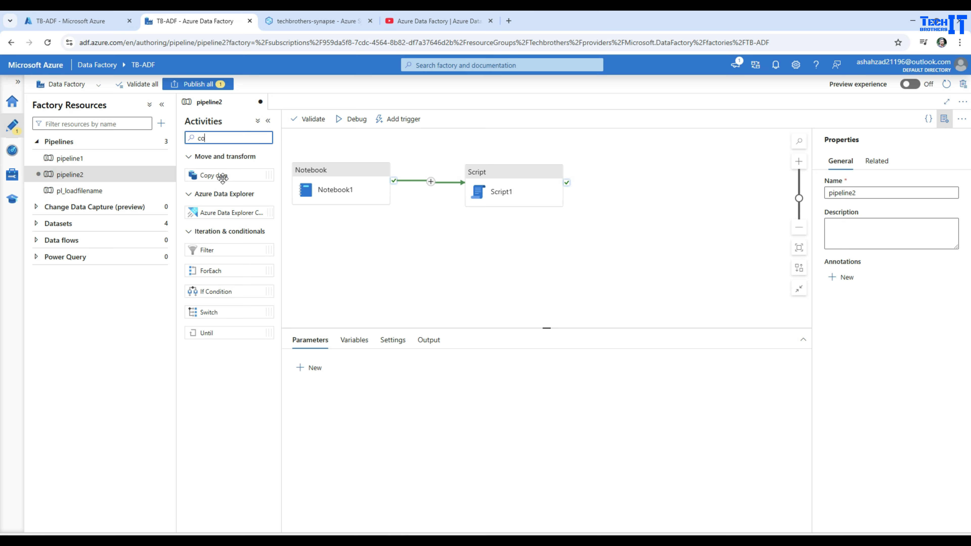
left_click_drag(214, 175, 635, 195)
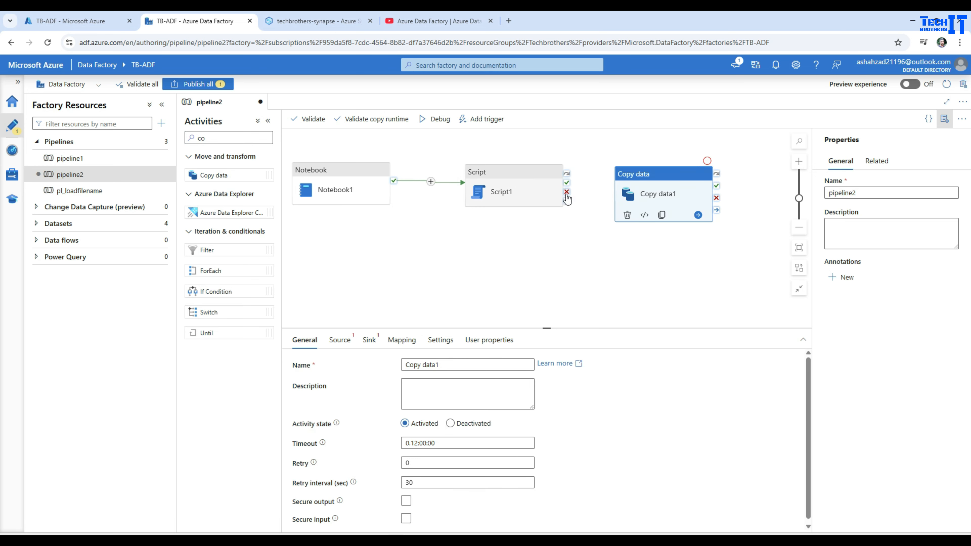
left_click_drag(567, 191, 650, 197)
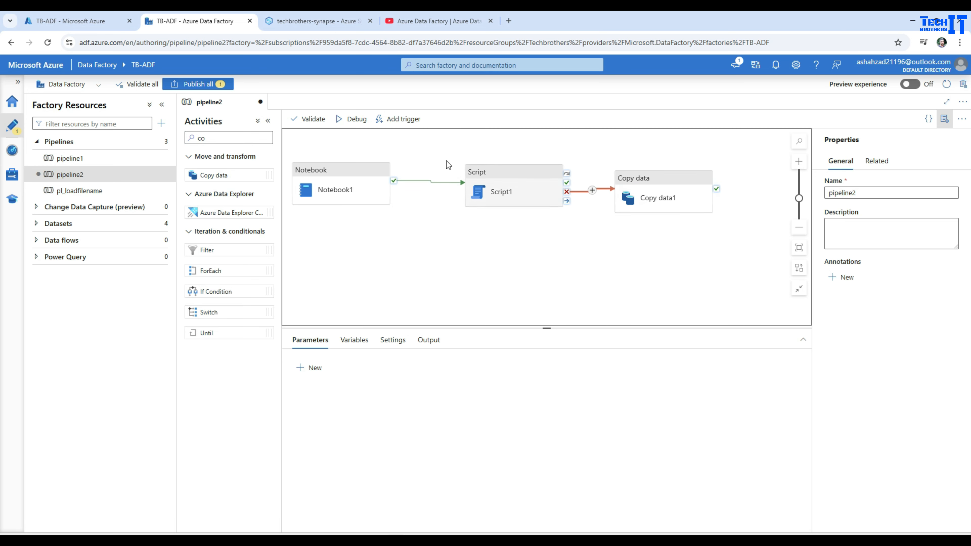
Return to Pipeline 1 in the techbrothers-synapse workspace, move Copy data1 slightly closer to Script1, and narrow the Integrate pane.
left_click(314, 21)
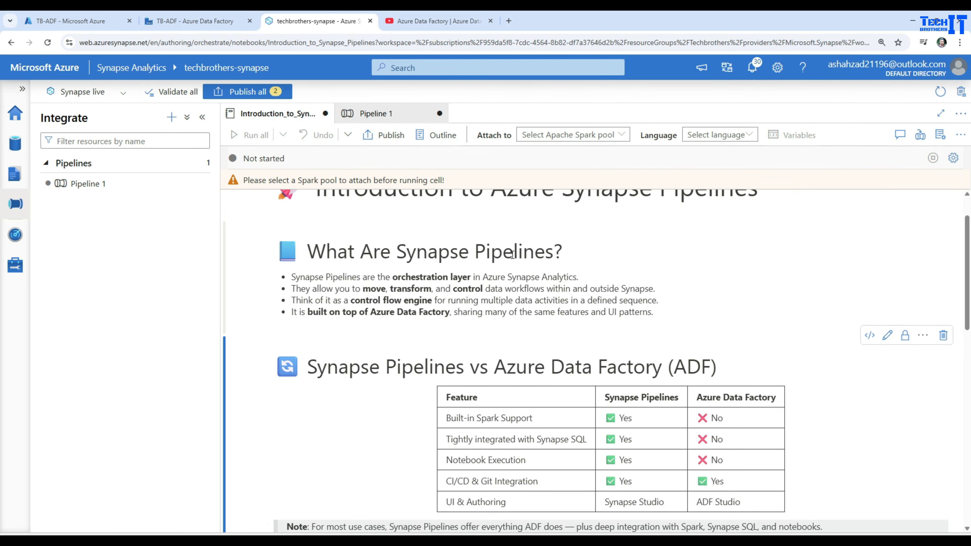
left_click(361, 114)
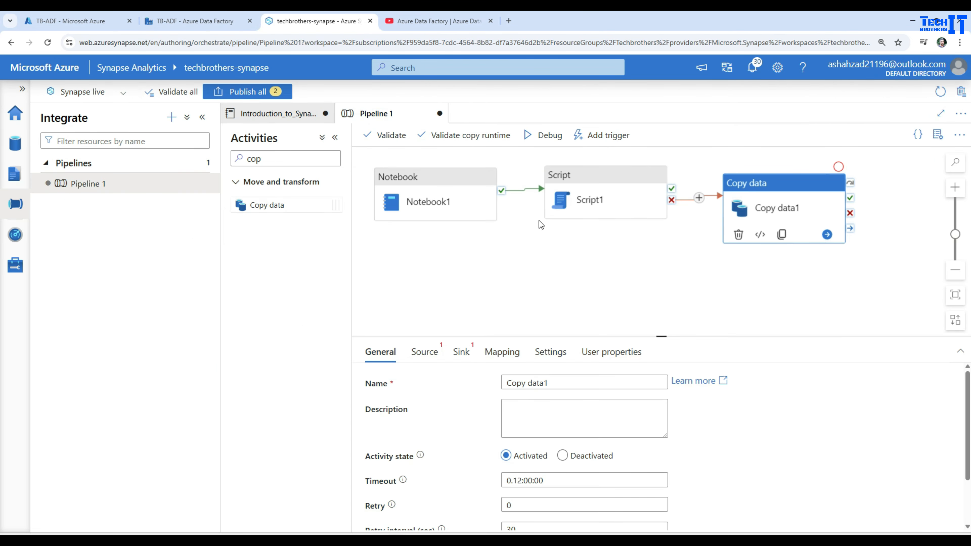
left_click_drag(768, 186, 756, 178)
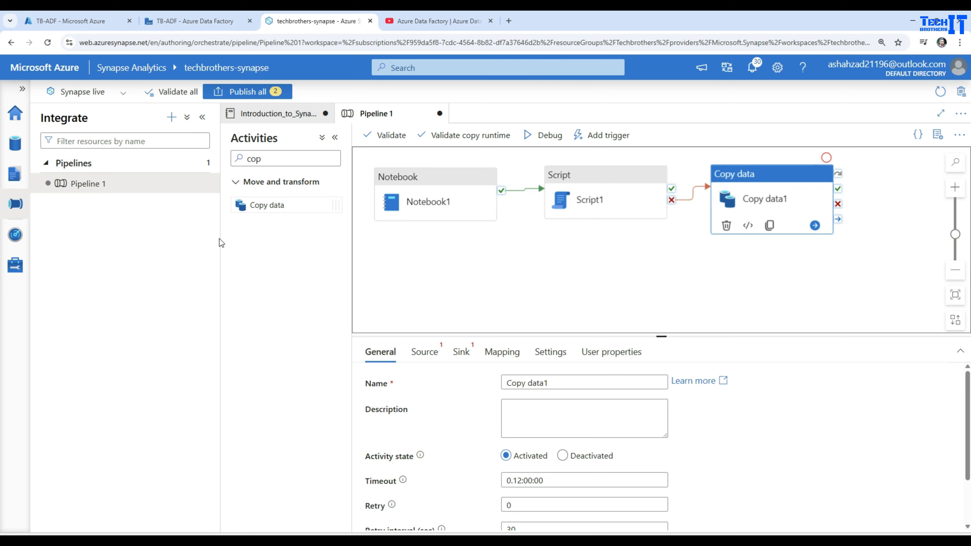
left_click_drag(221, 243, 145, 236)
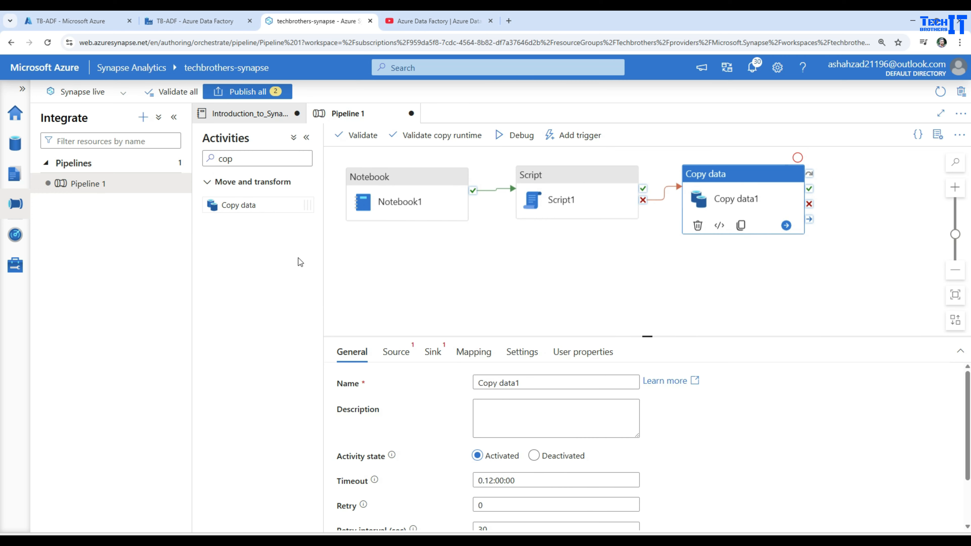
Review the Synapse Pipelines overview in the introduction notebook alongside the activity flow in Pipeline 1.
left_click(258, 114)
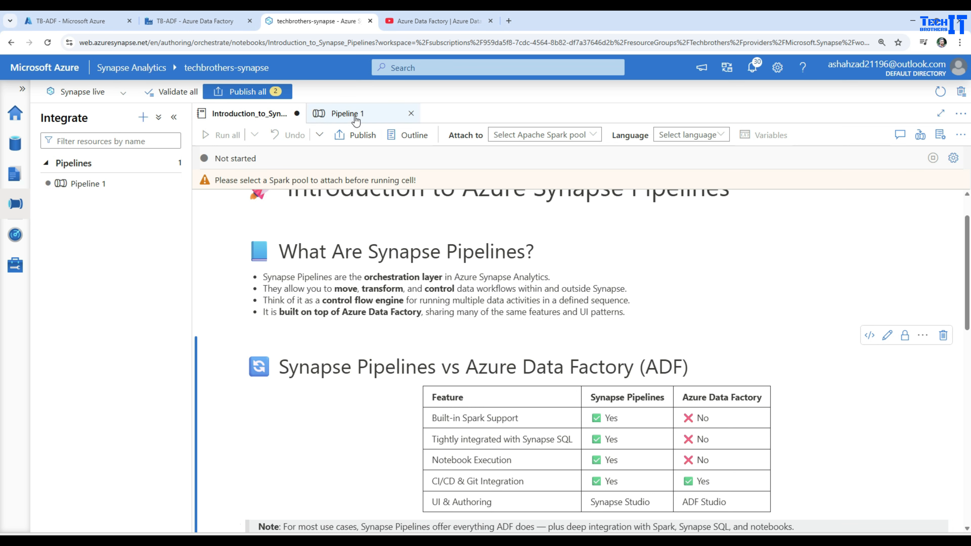
left_click(346, 114)
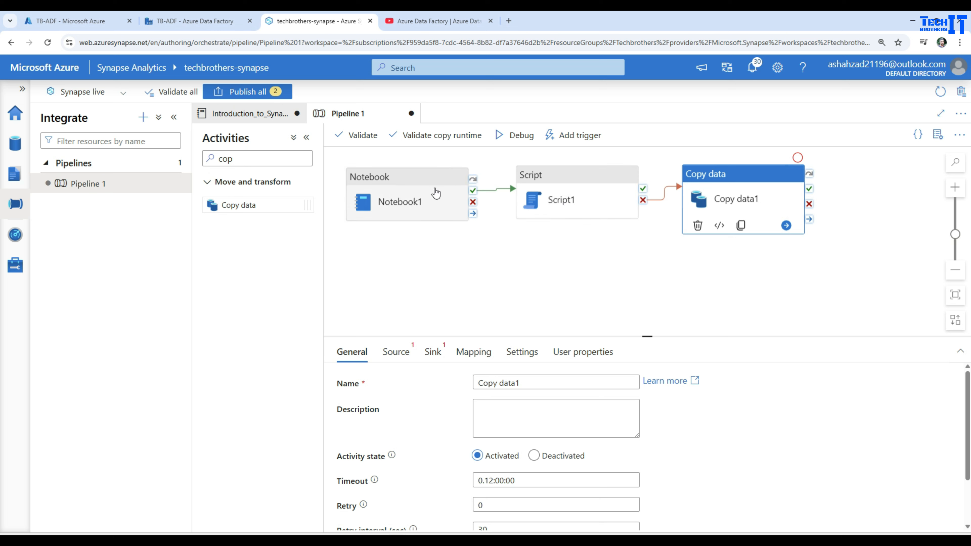
left_click(277, 117)
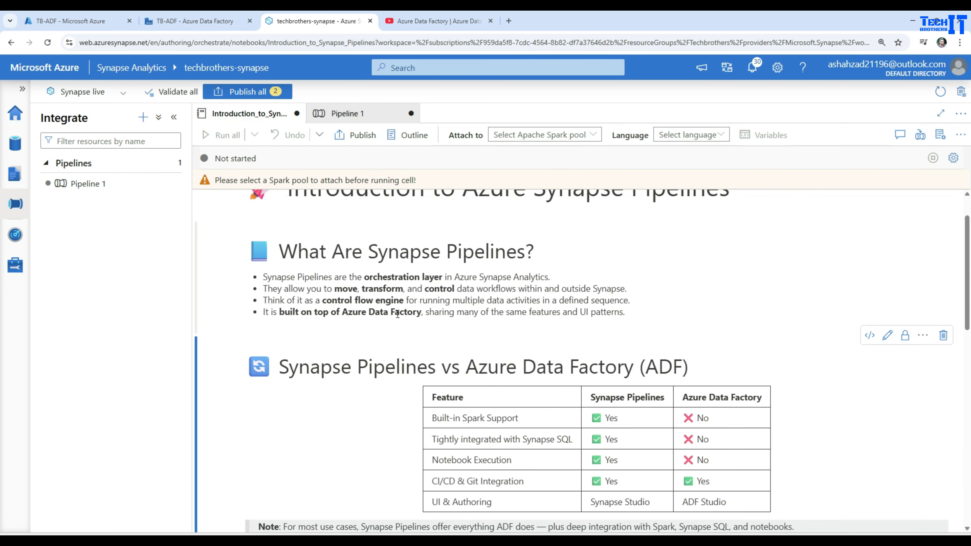
Review the Synapse Pipelines vs ADF table, and examine the Notebook and Spark pool choices for Notebook1 in the TB-ADF pipeline2.
scroll(360, 270, "down", 2)
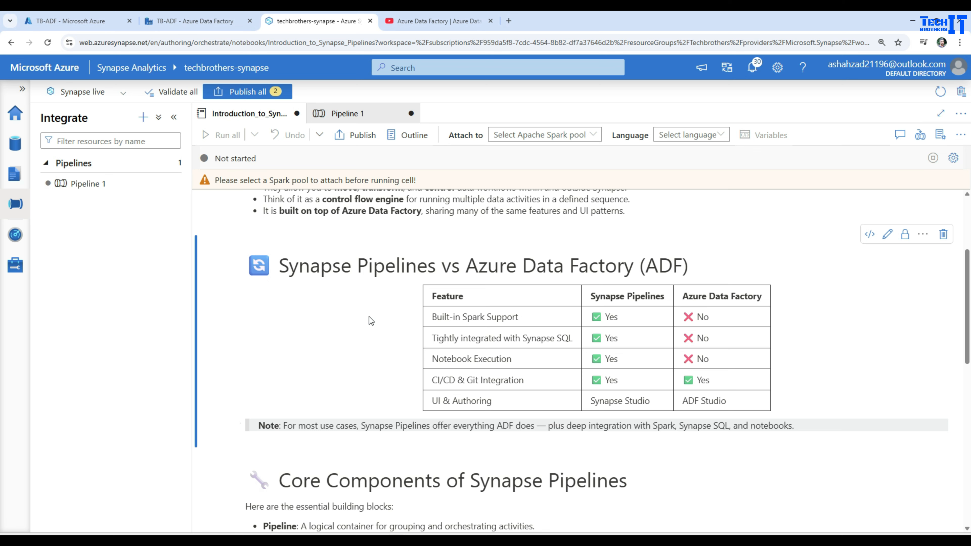
left_click(183, 21)
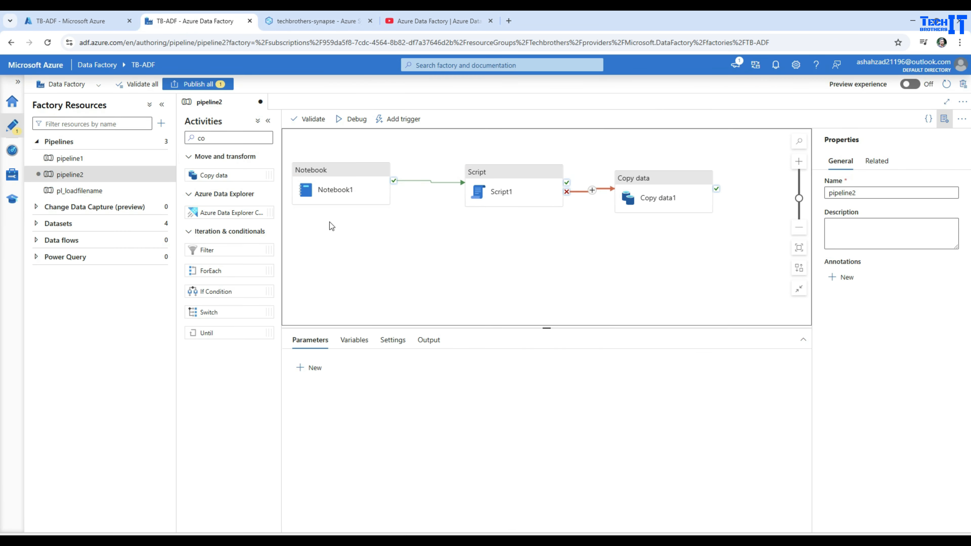
left_click(357, 194)
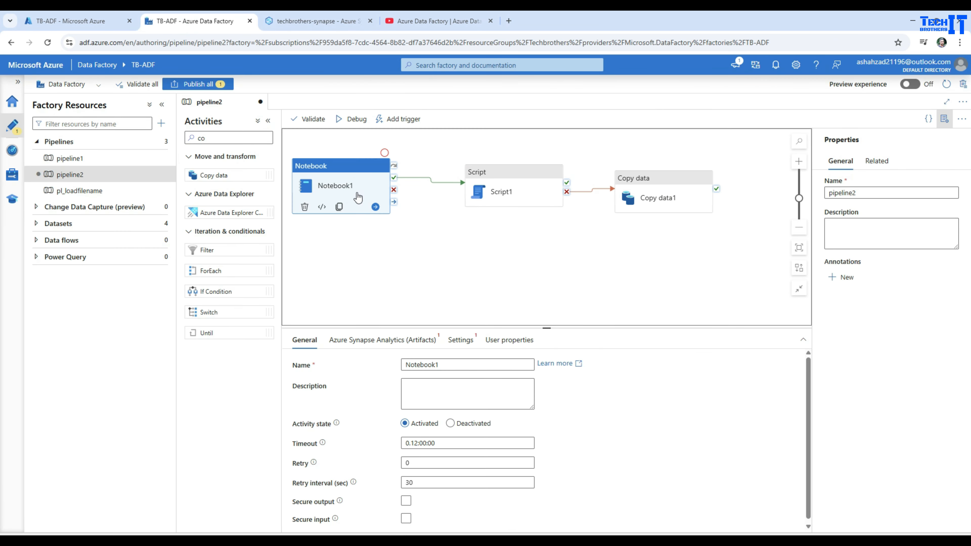
left_click(460, 342)
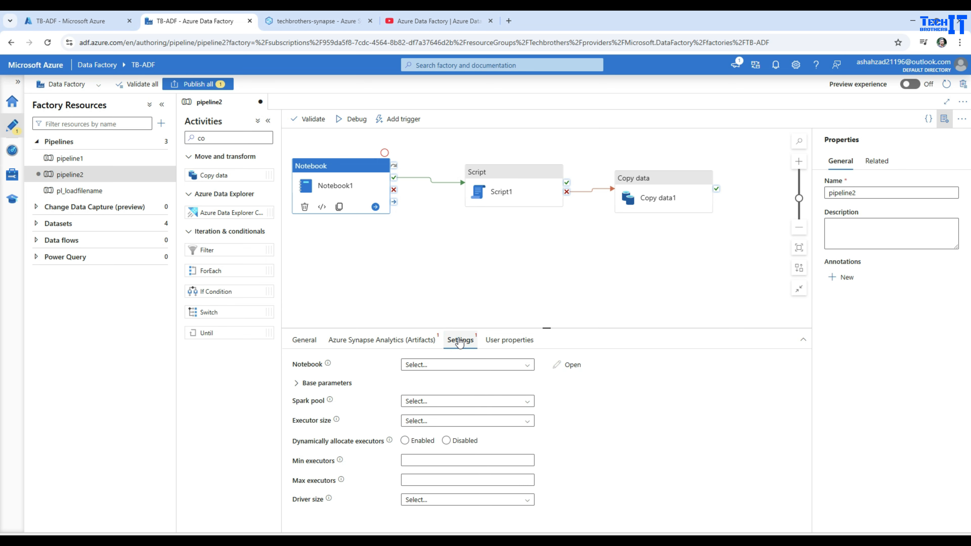
left_click(421, 366)
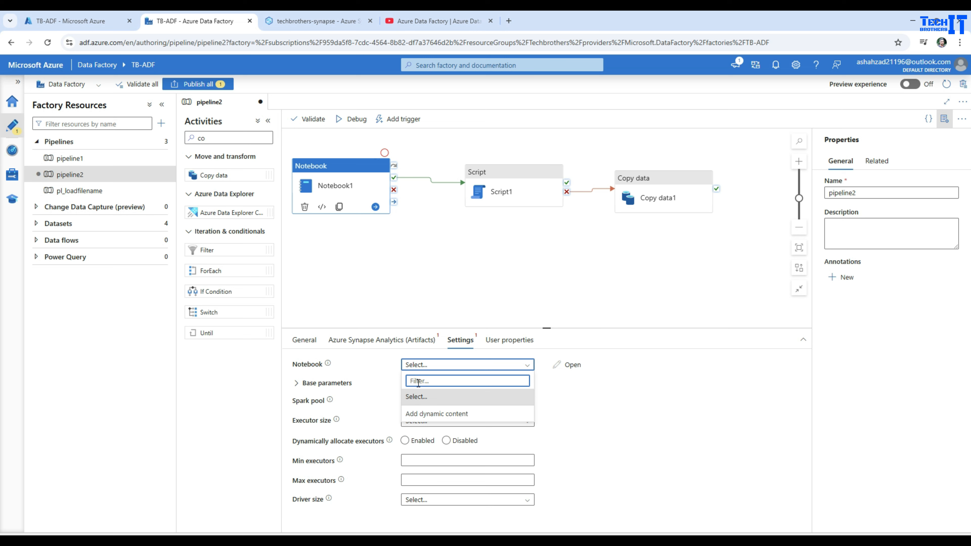
left_click(554, 415)
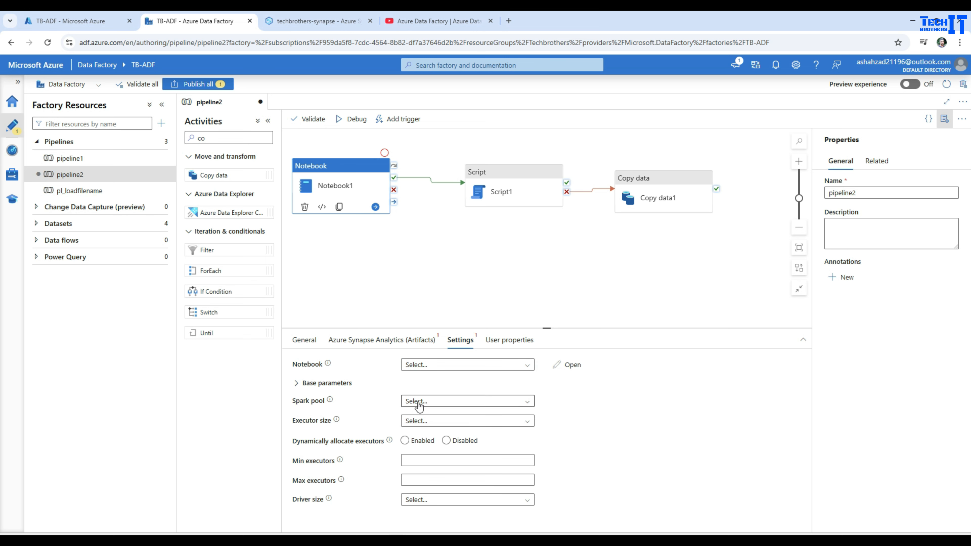
left_click(419, 402)
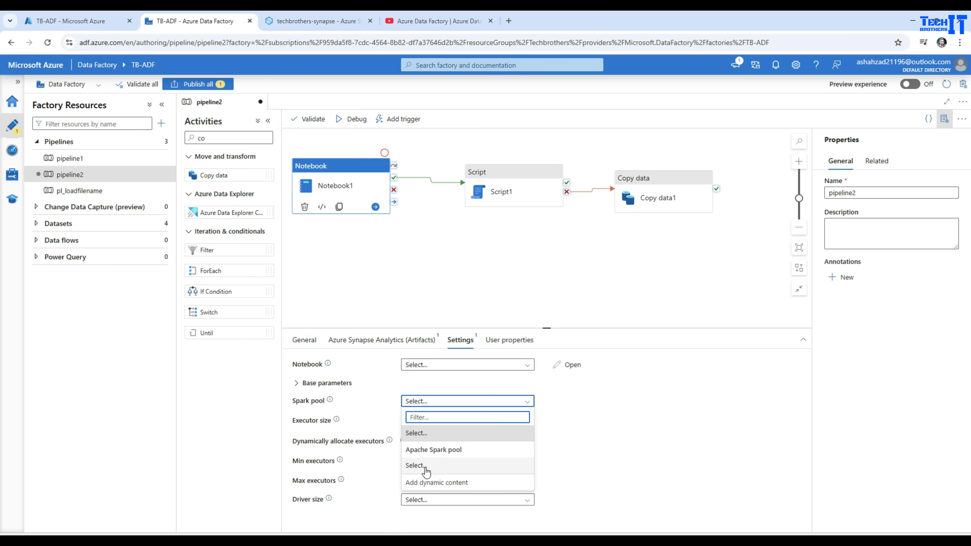
left_click(420, 465)
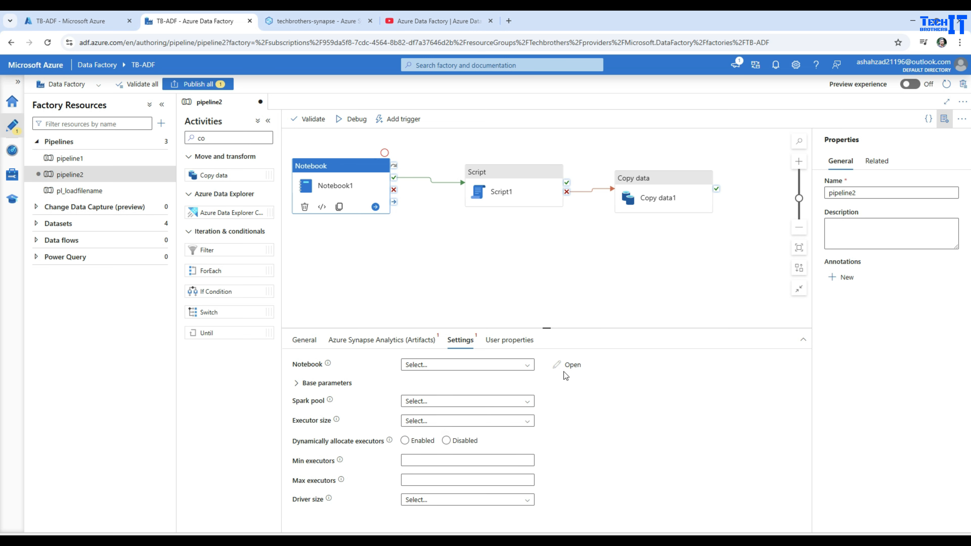
left_click(466, 367)
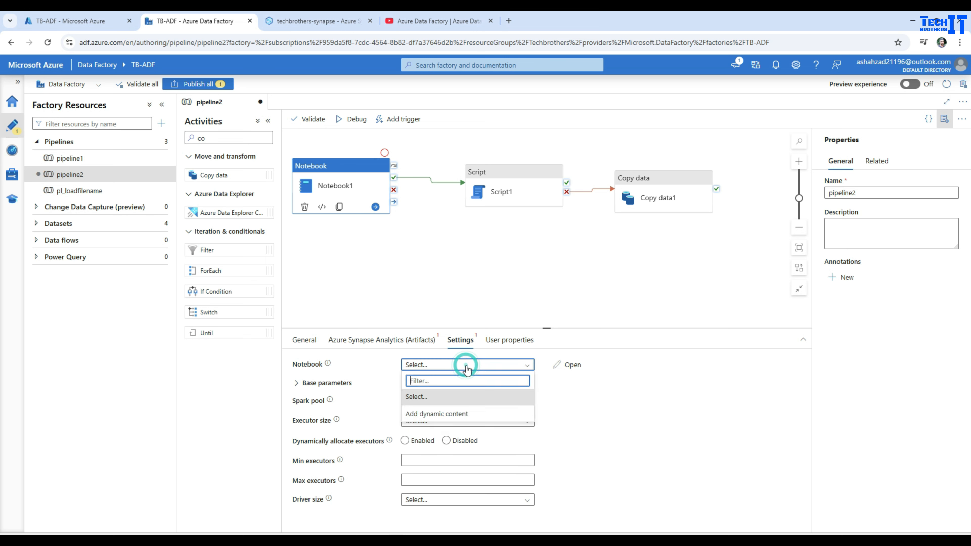
left_click(594, 407)
left_click(434, 402)
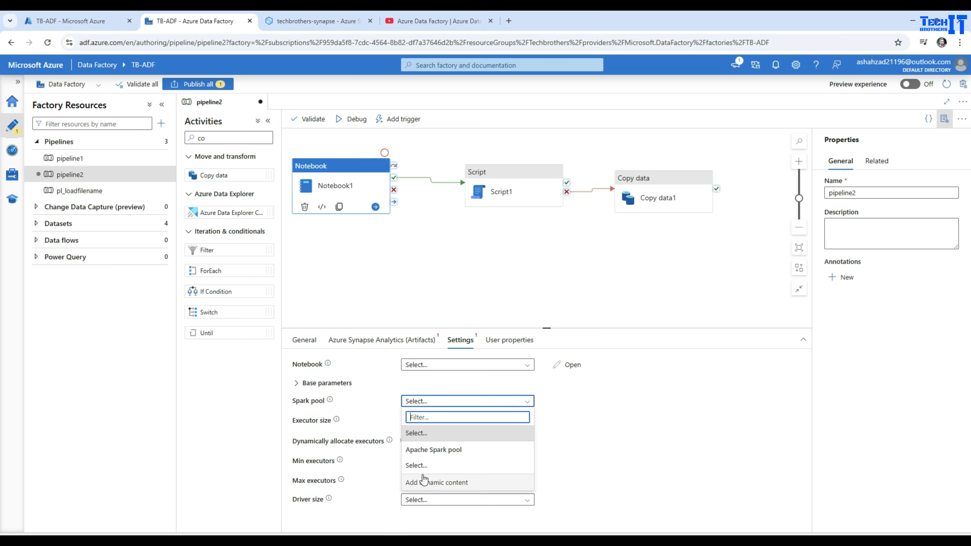
left_click(416, 464)
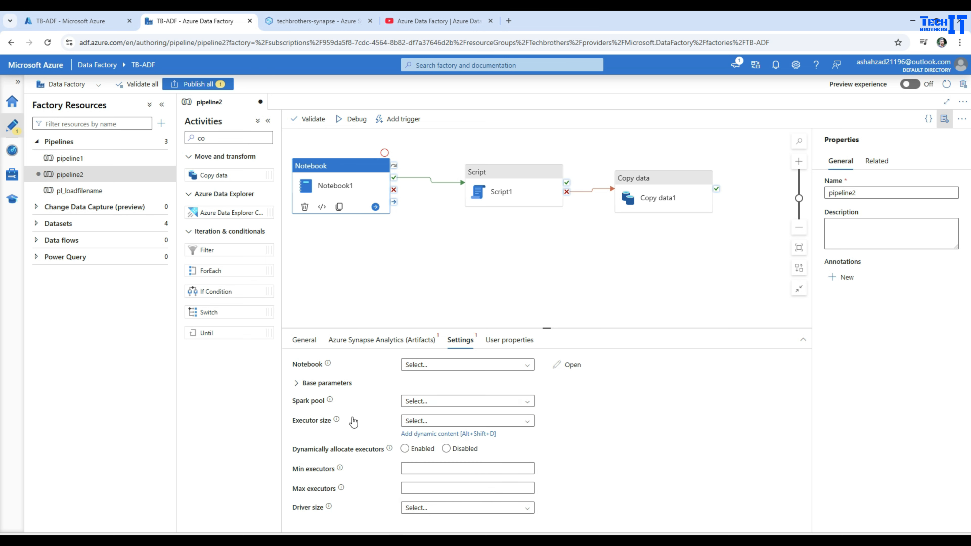
left_click(362, 342)
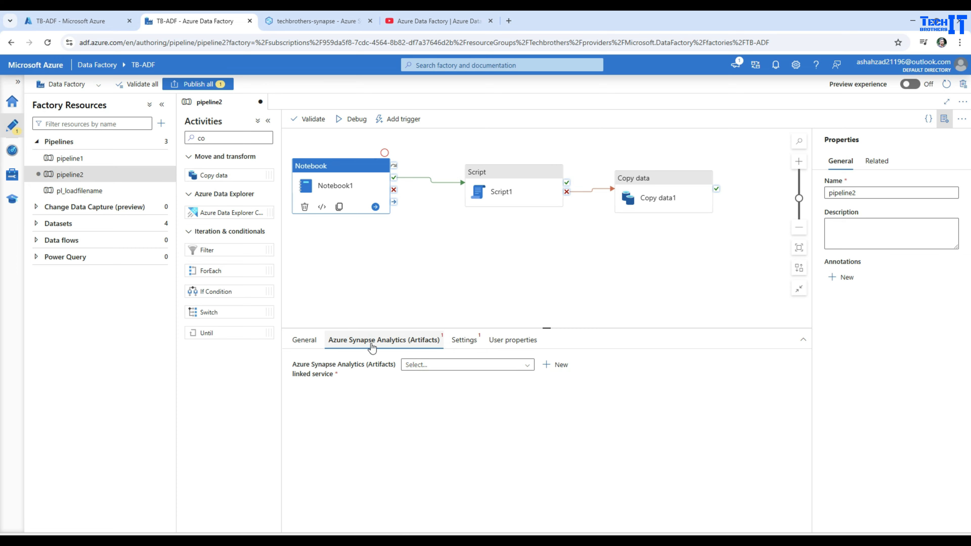
left_click(551, 366)
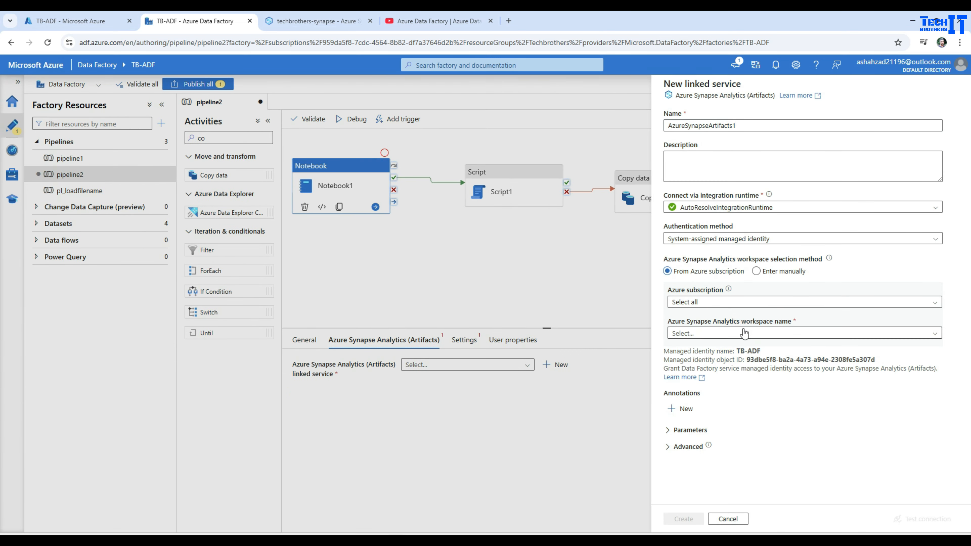
left_click(711, 334)
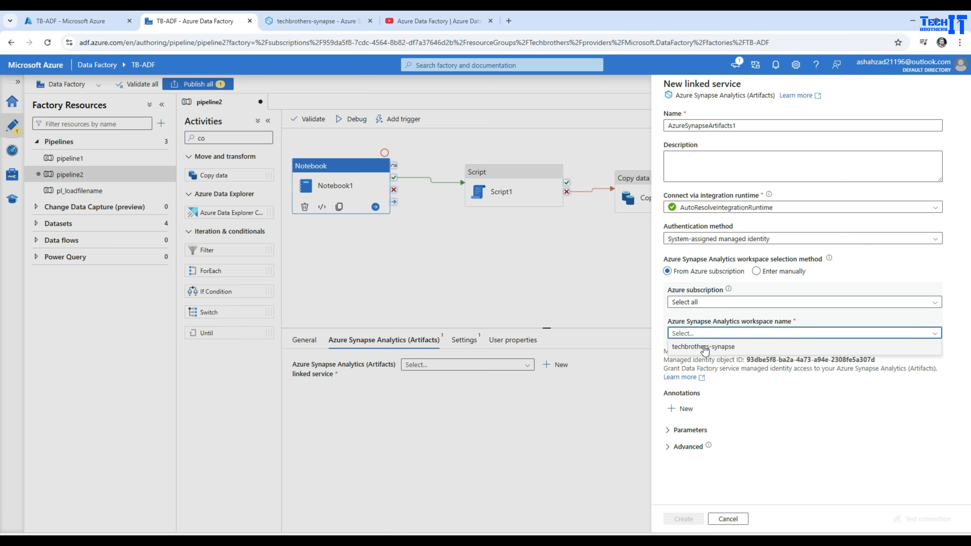
left_click(707, 346)
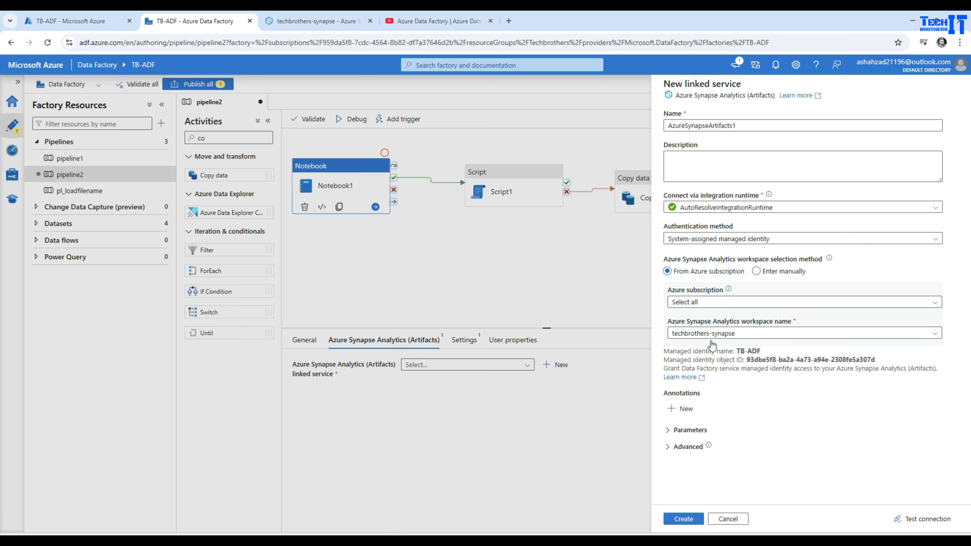
left_click(728, 519)
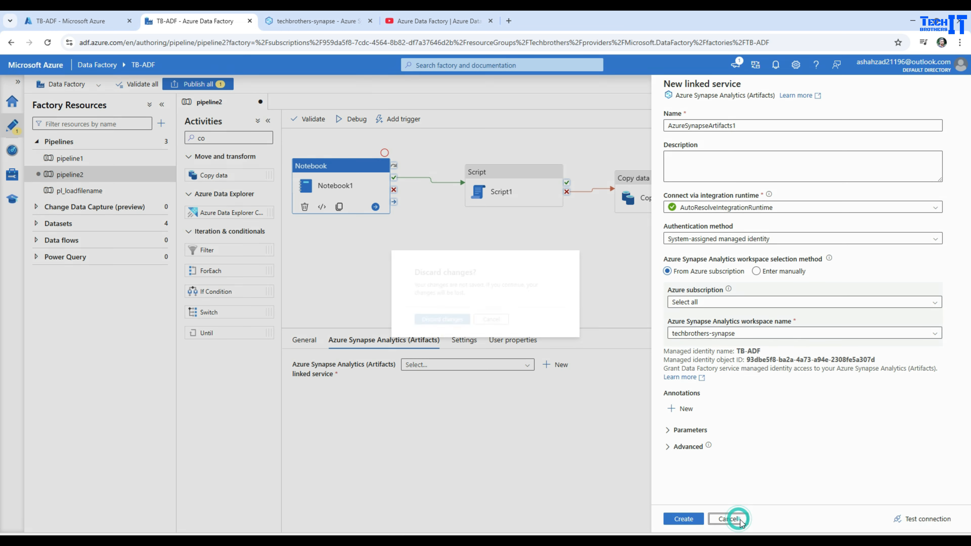
left_click(436, 323)
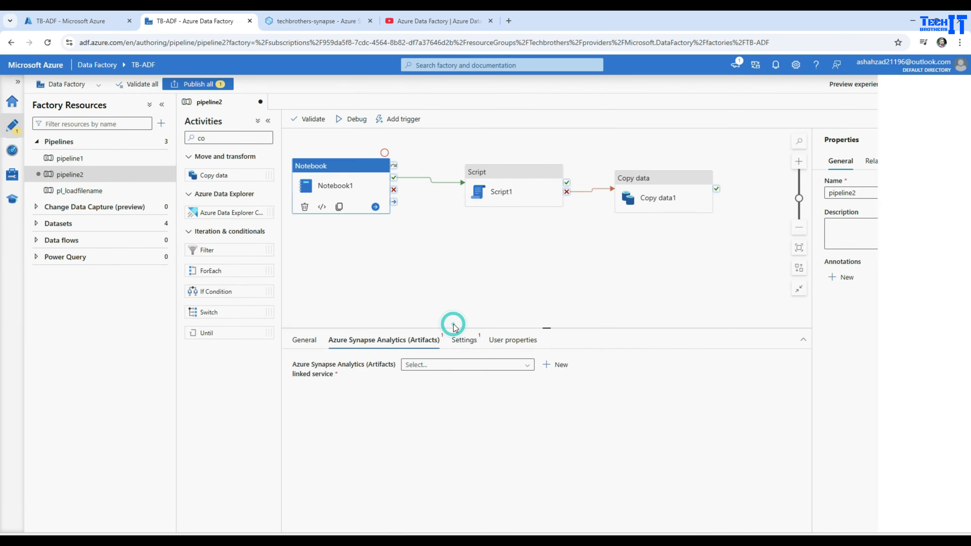
left_click(306, 341)
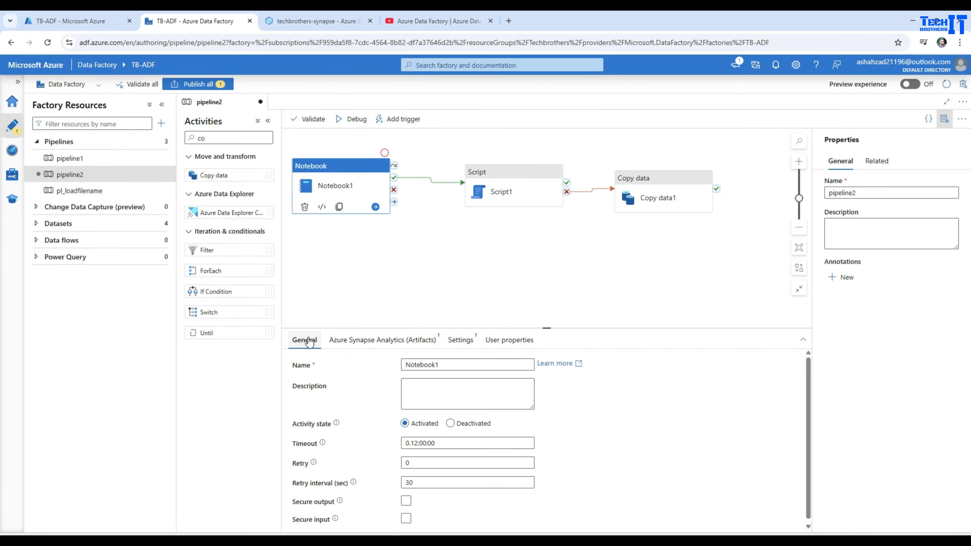
left_click(451, 343)
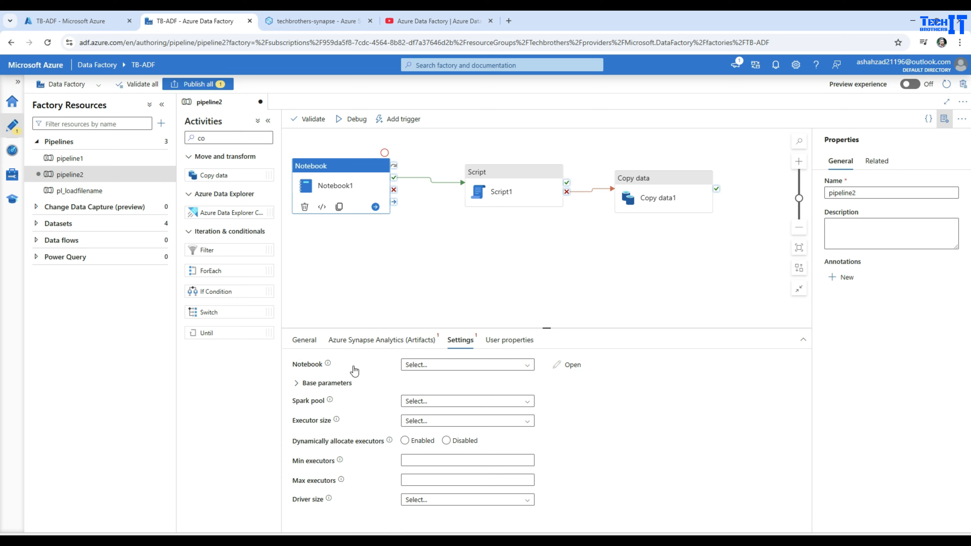
Switch to Pipeline 1 in the techbrothers-synapse workspace and set Notebook1's Spark pool to TechbroPool.
left_click(317, 24)
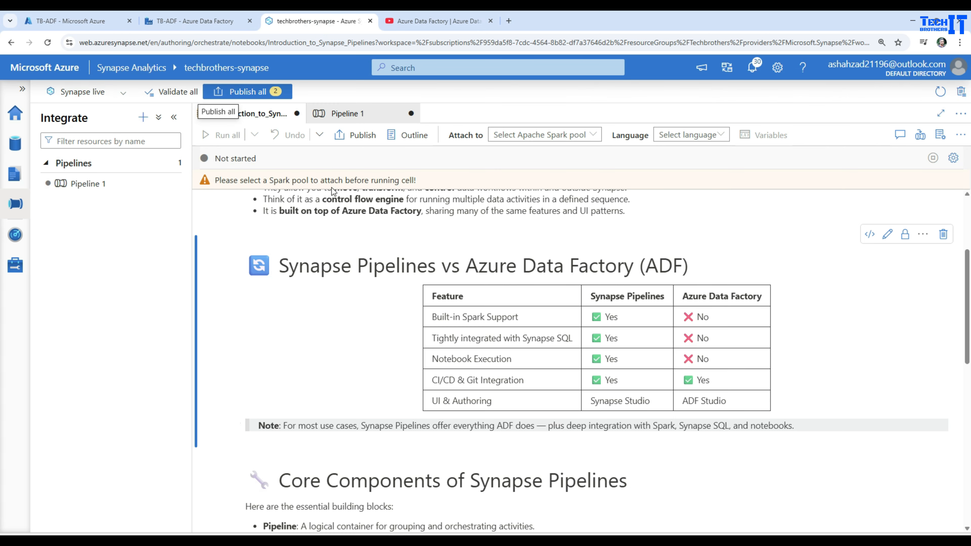
left_click(334, 114)
left_click(419, 207)
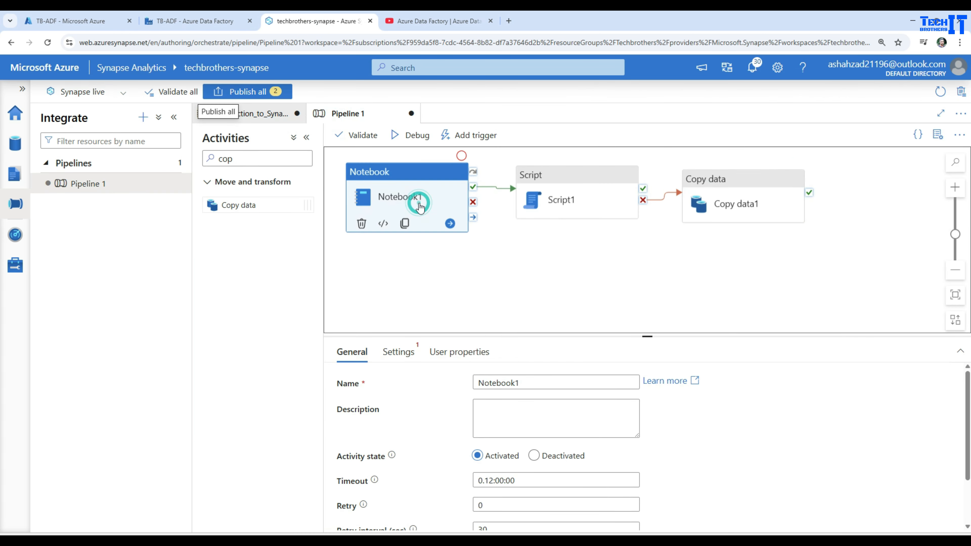
left_click(398, 352)
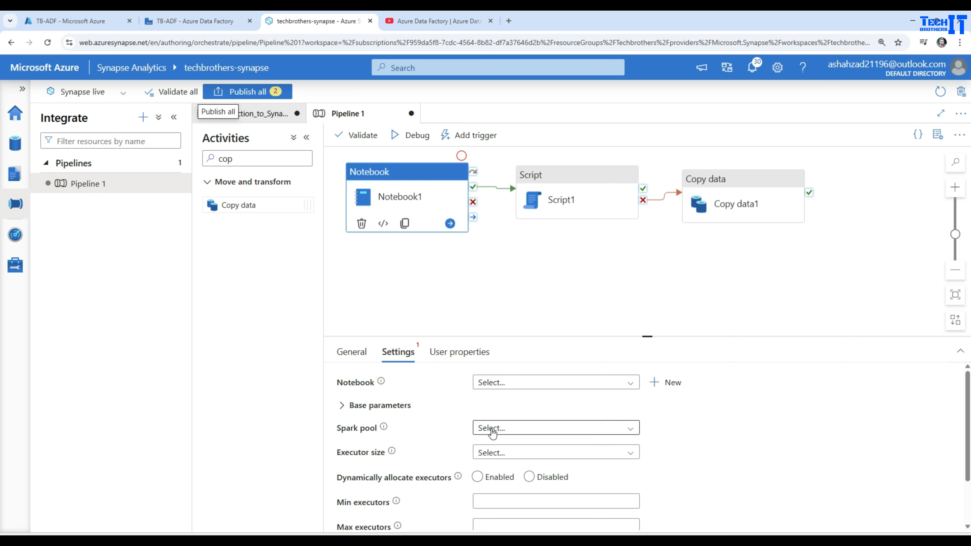
left_click(492, 429)
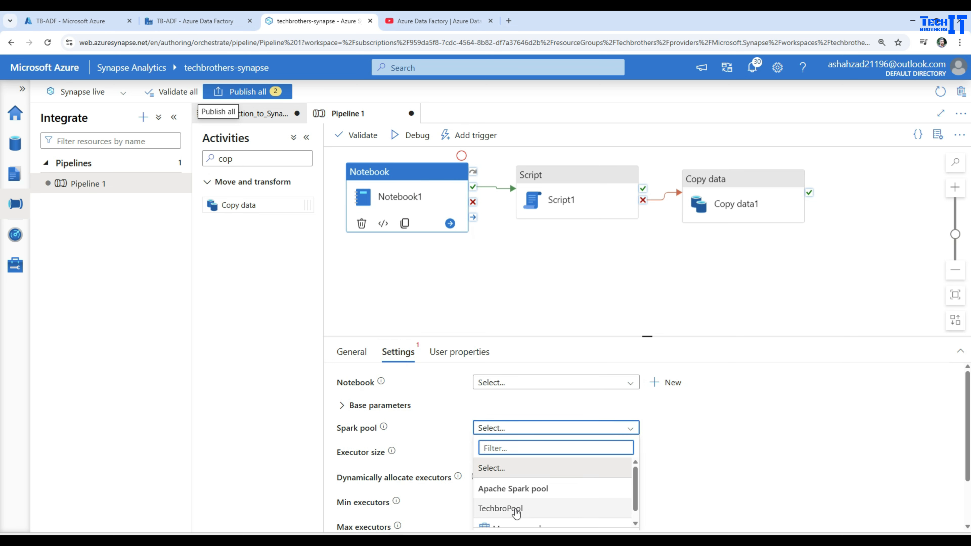
left_click(500, 509)
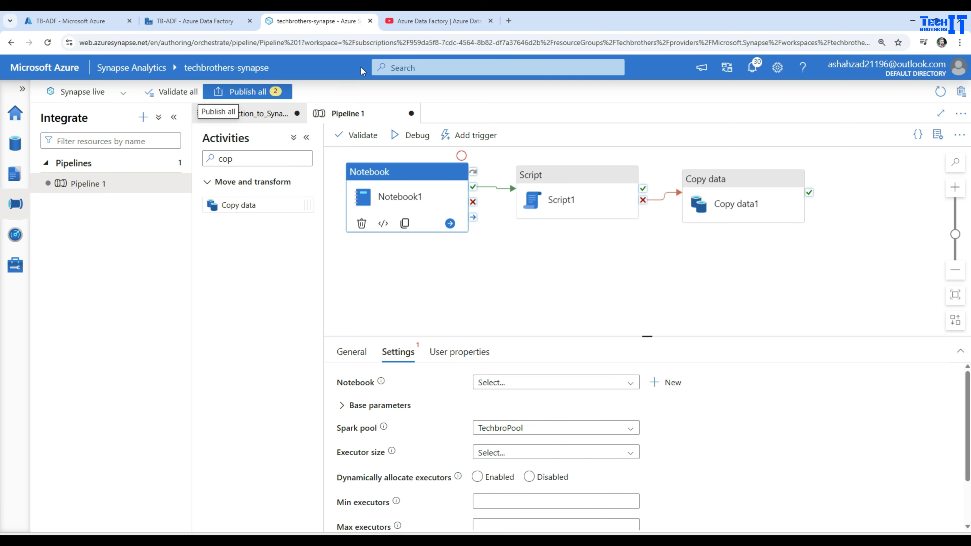
Check pipeline2 in TB-ADF against the Synapse Pipelines vs Azure Data Factory table in the introduction notebook.
left_click(179, 24)
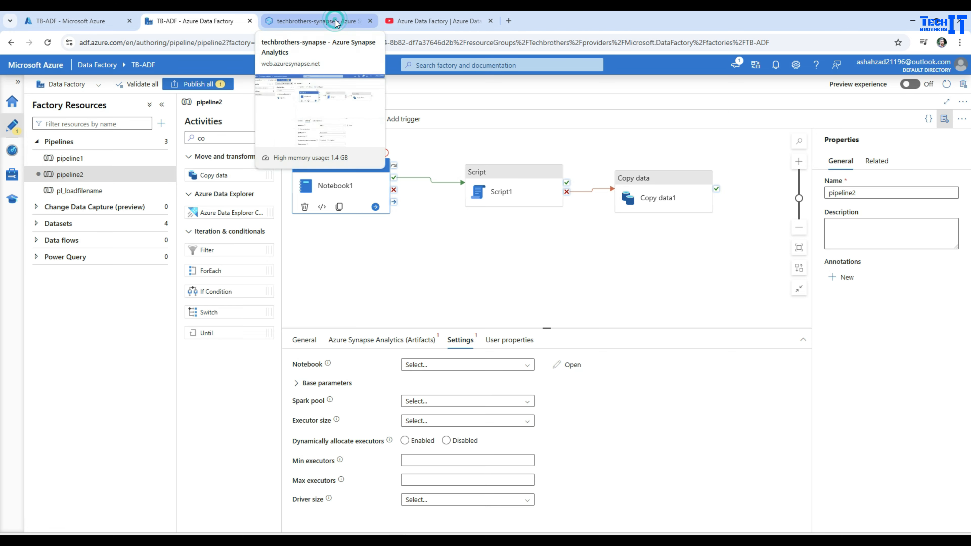
left_click(329, 21)
left_click(275, 114)
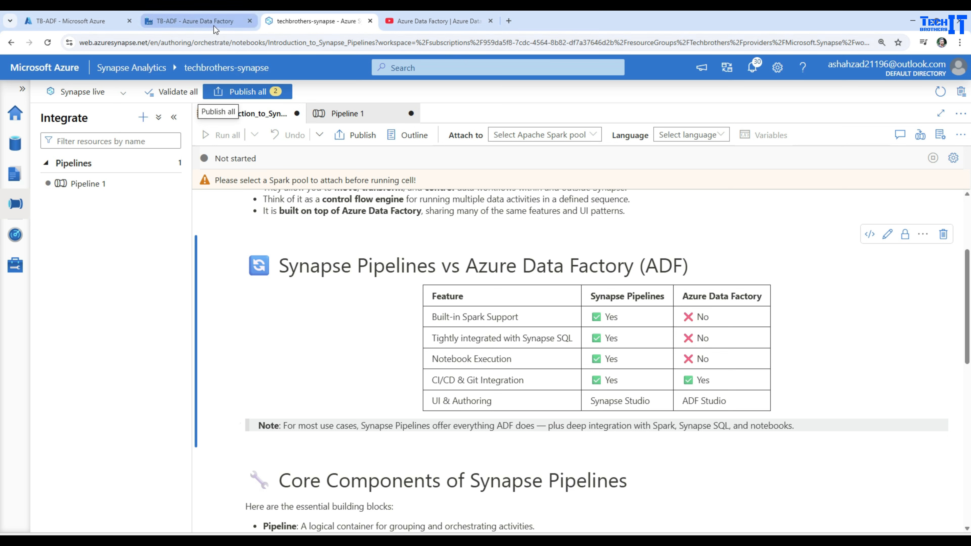
mouse_move(215, 29)
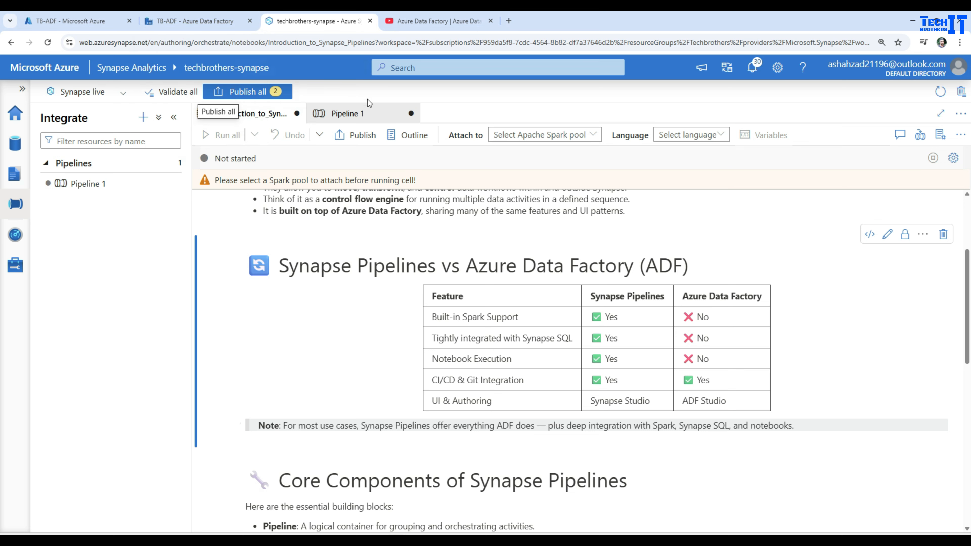
In Pipeline 1, assign the LakeDatabase_Synapse_Demo notebook to Notebook1 and look over its remaining settings and Spark pool choices.
left_click(353, 114)
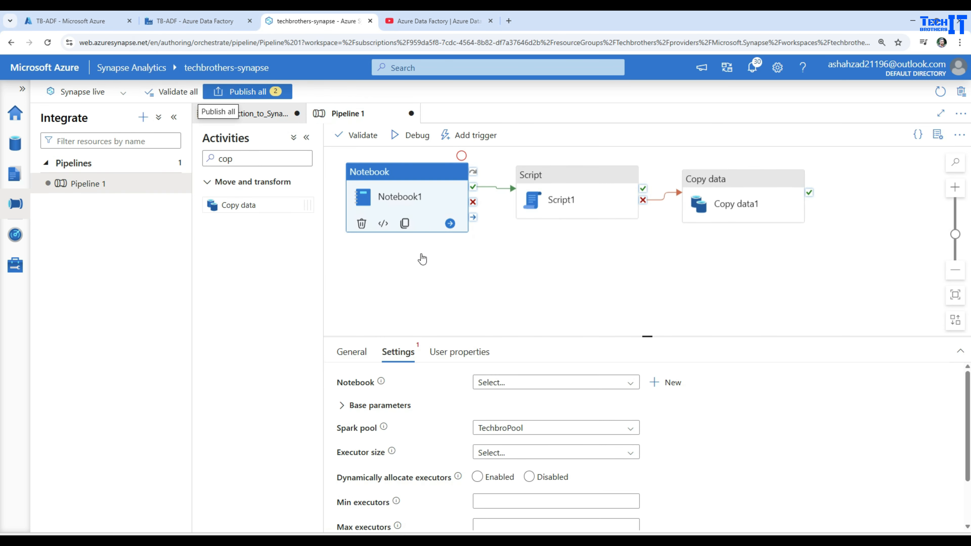
left_click(495, 383)
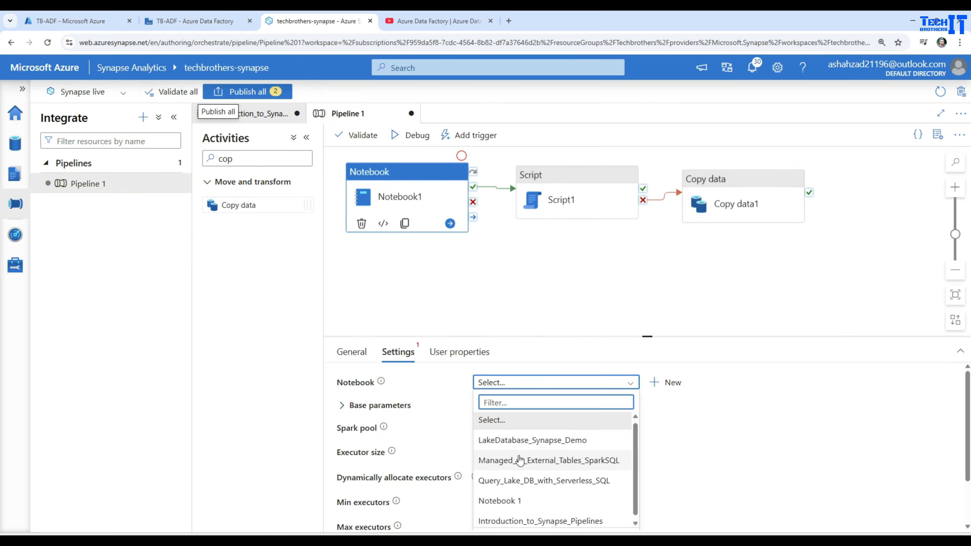
left_click(548, 442)
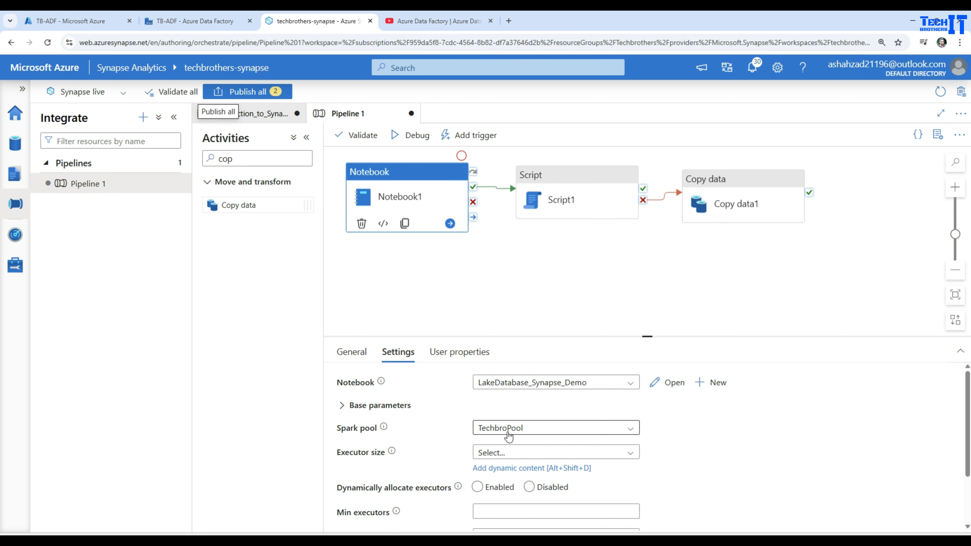
scroll(504, 435, "down", 3)
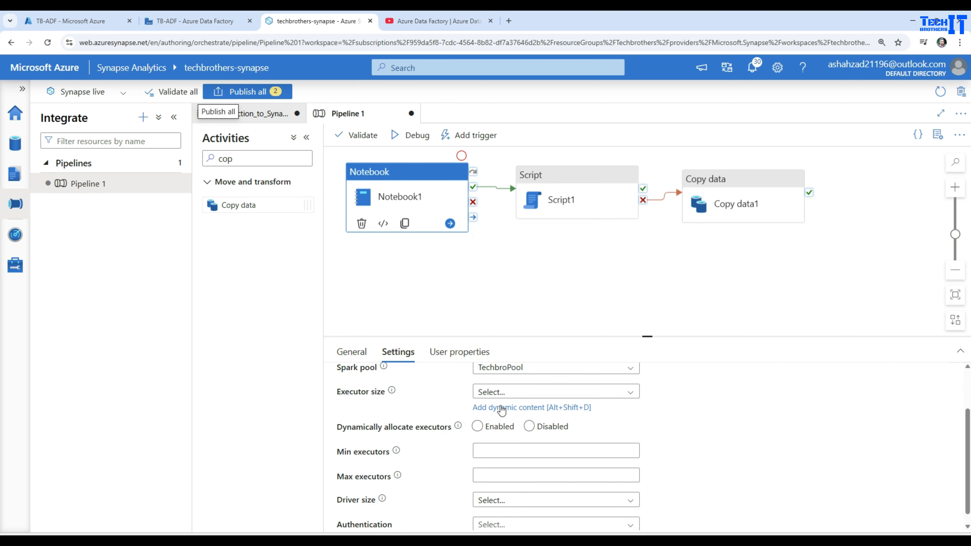
scroll(531, 428, "up", 3)
left_click(534, 428)
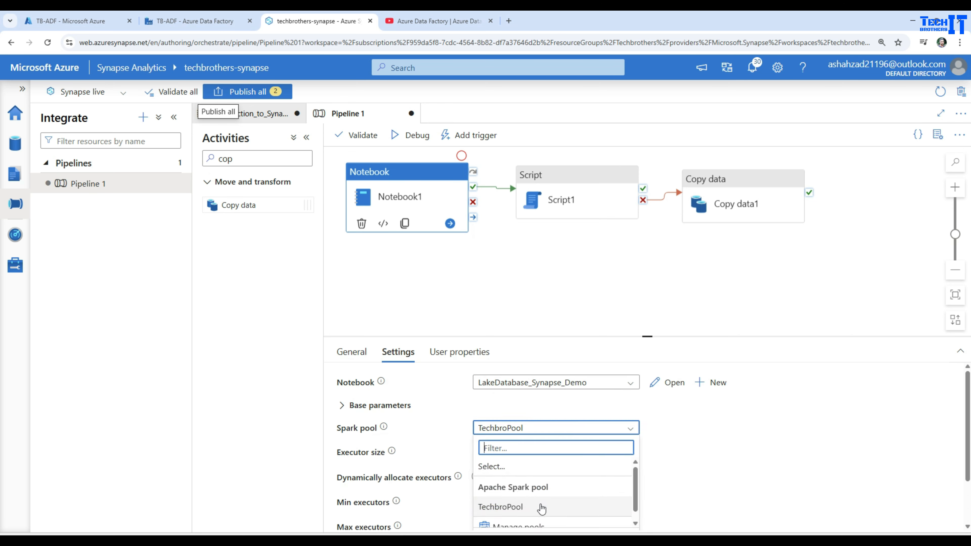
scroll(535, 505, "down", 1)
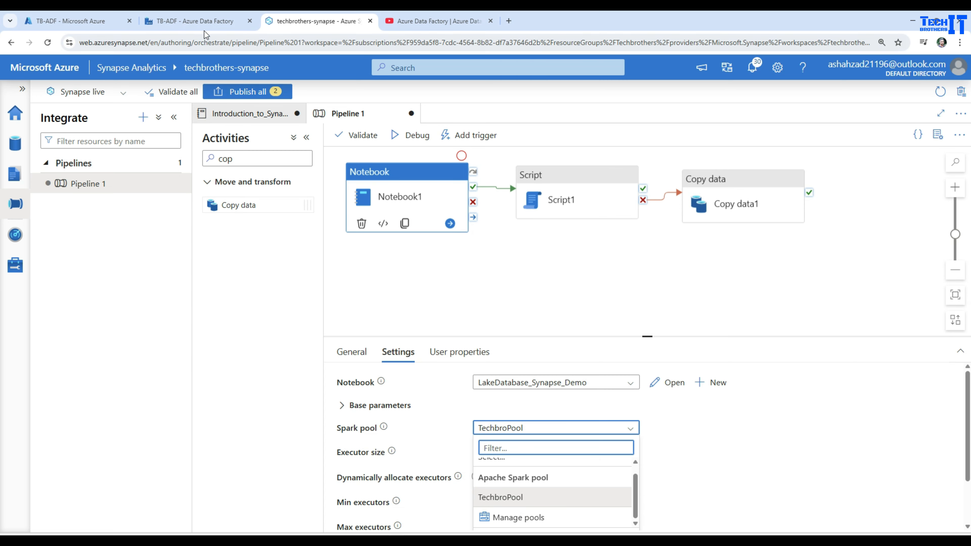
Switch to pipeline2 in TB-ADF and examine Notebook1's general properties, settings and available notebook choices.
left_click(195, 20)
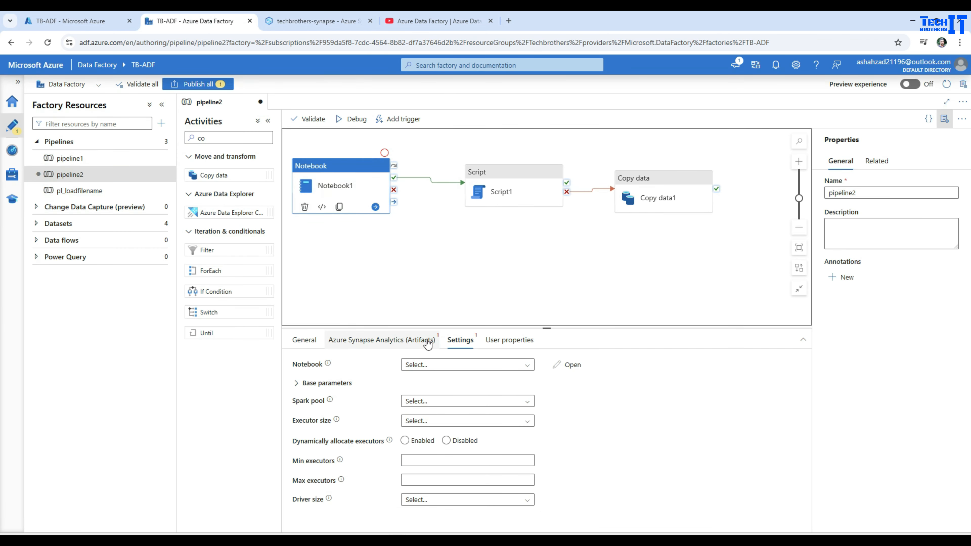
left_click(304, 339)
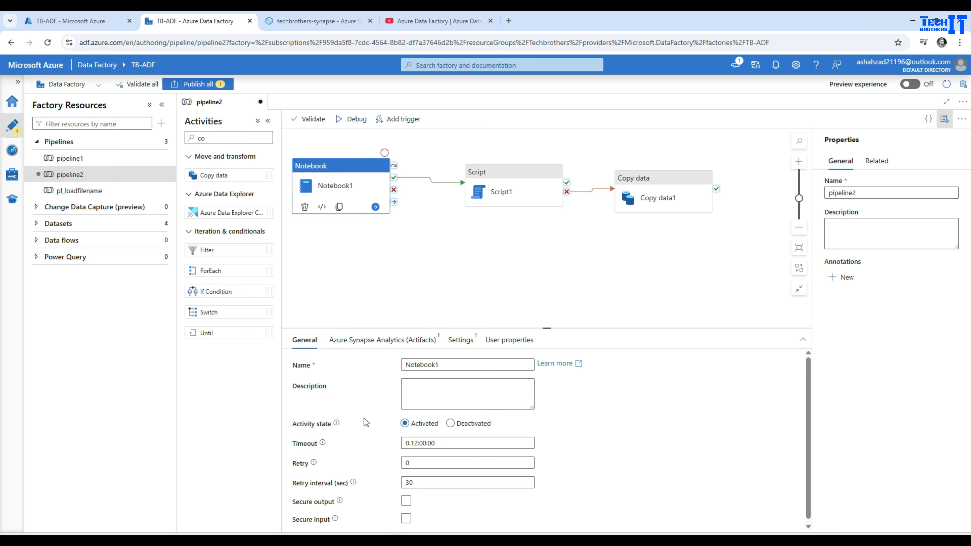
left_click(368, 339)
left_click(460, 339)
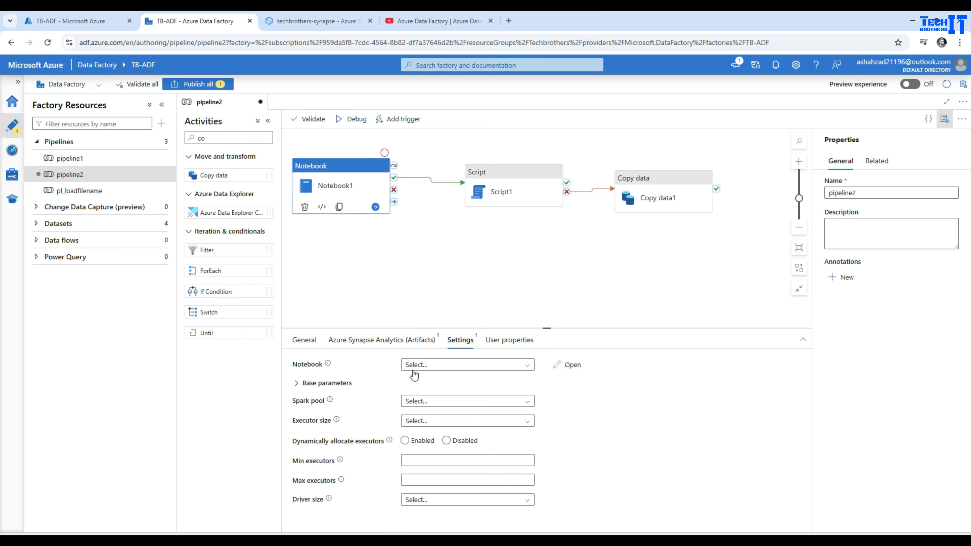
left_click(417, 365)
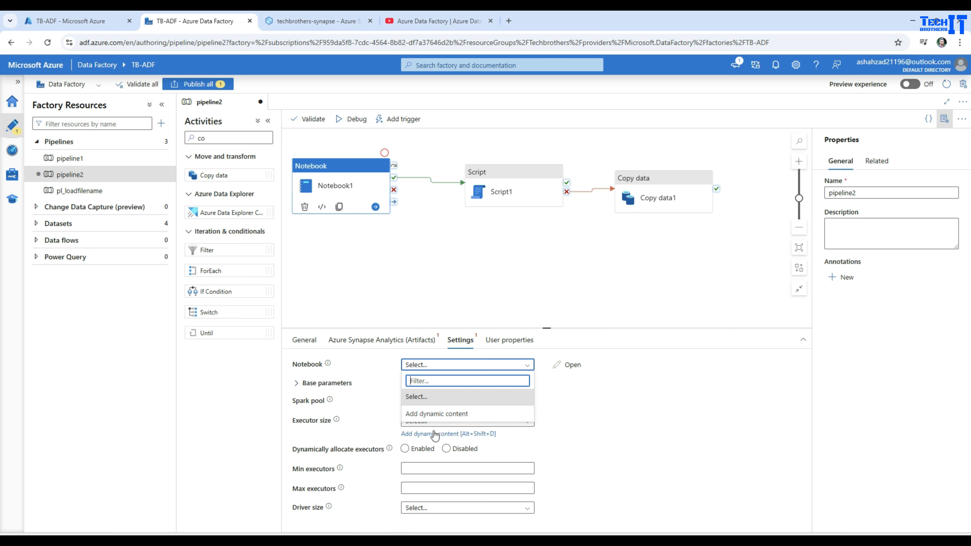
left_click(607, 450)
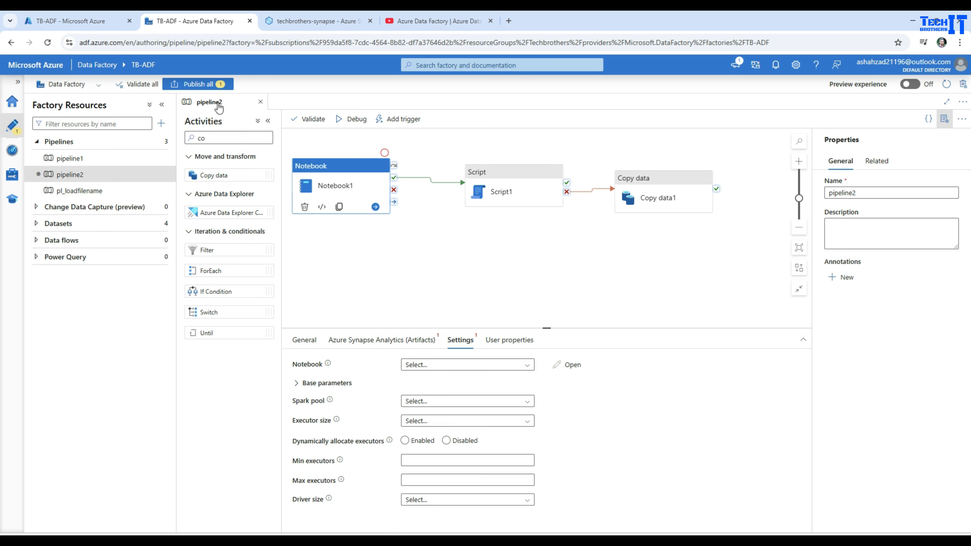
Check the Synapse Pipelines vs ADF table in the introduction notebook, and open the Git configuration page of TB-ADF.
left_click(293, 22)
left_click(273, 113)
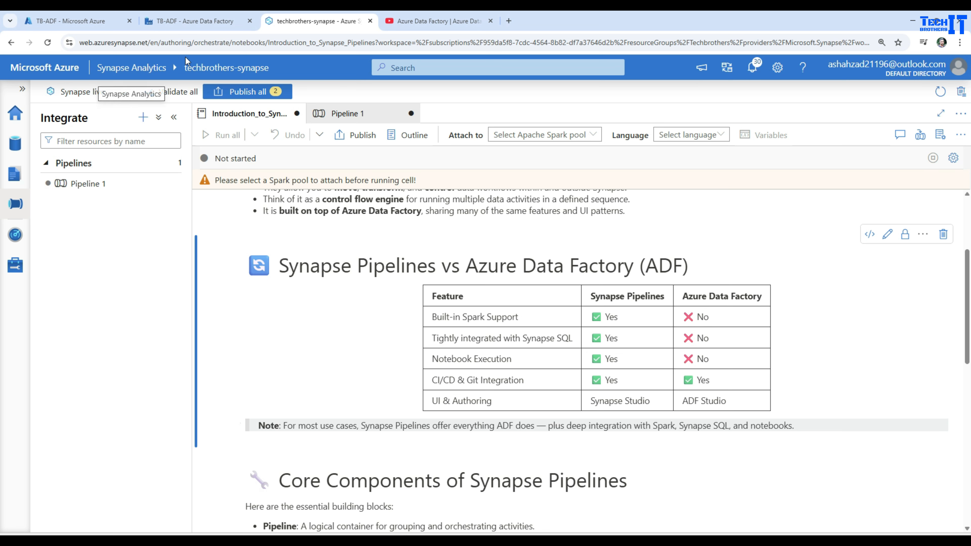
left_click(206, 21)
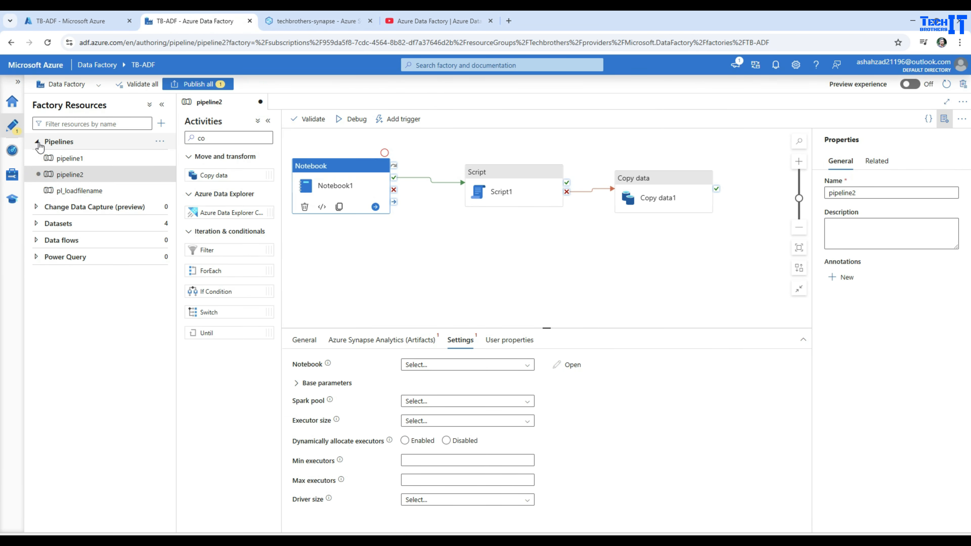
left_click(37, 143)
left_click(13, 110)
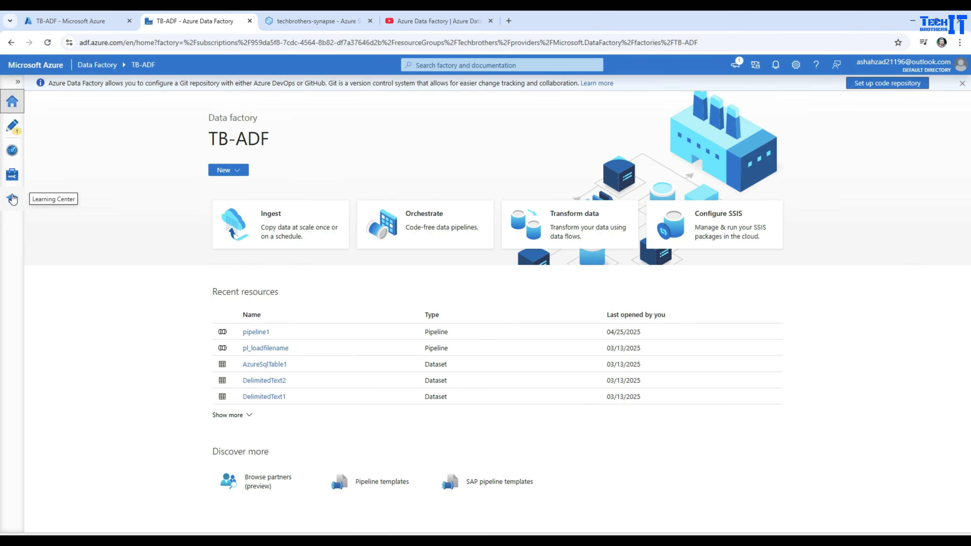
left_click(11, 181)
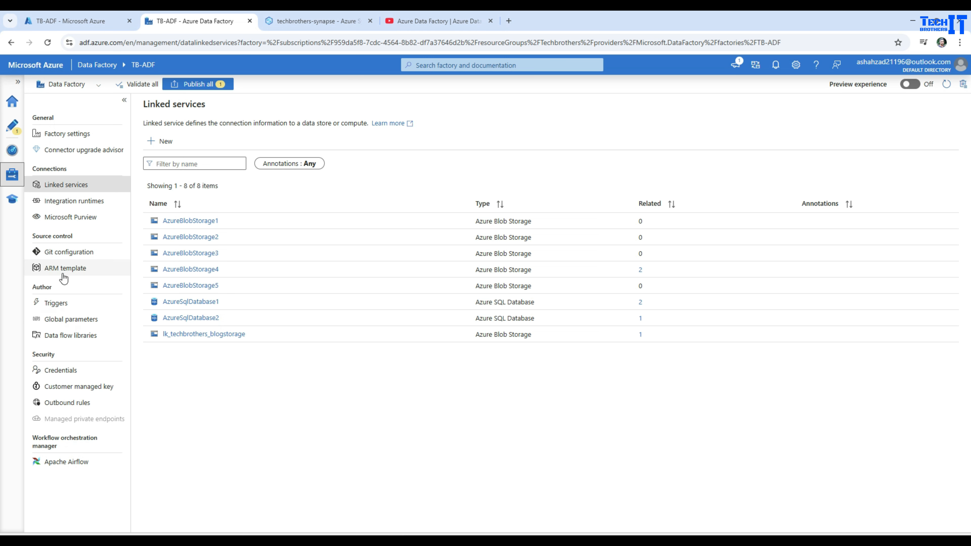
left_click(65, 259)
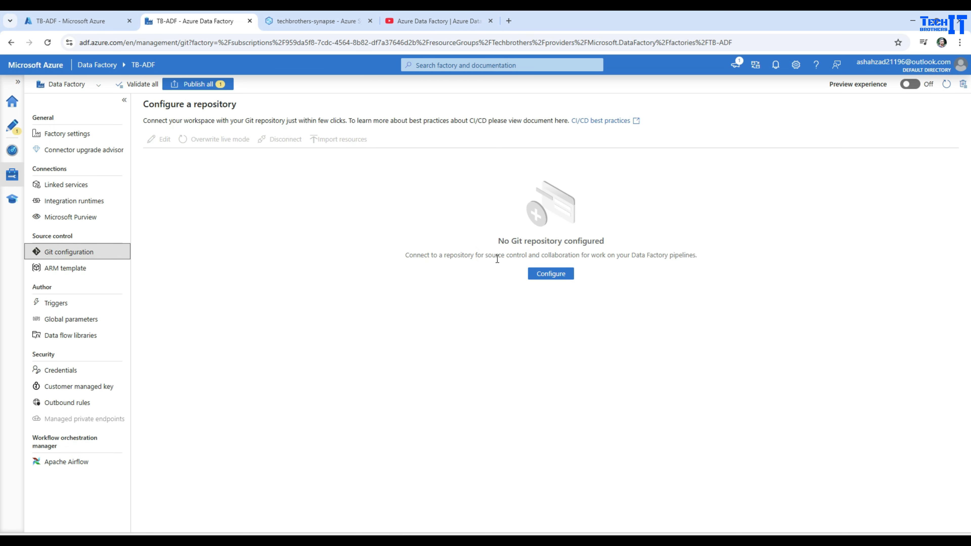
Switch to the techbrothers-synapse workspace and open its Git configuration page.
left_click(316, 24)
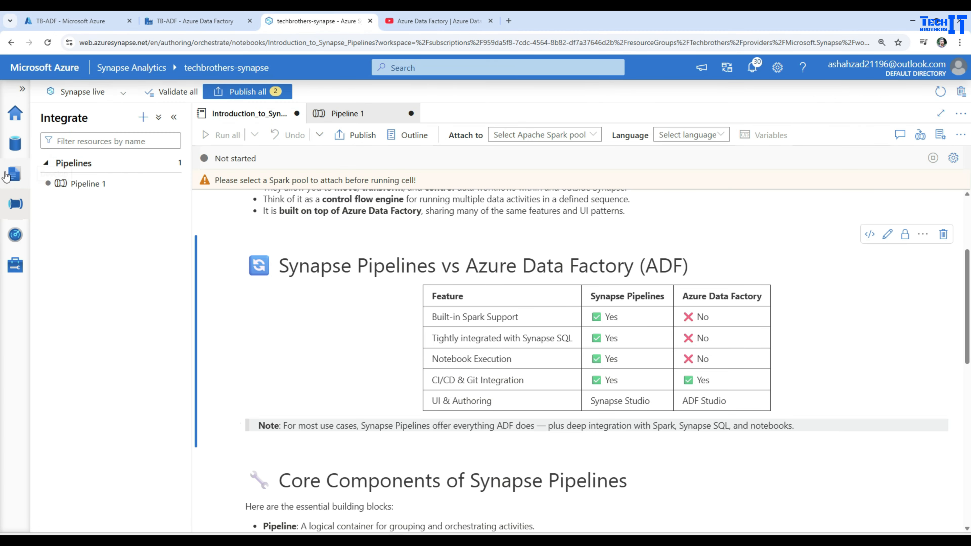
left_click(15, 235)
left_click(15, 265)
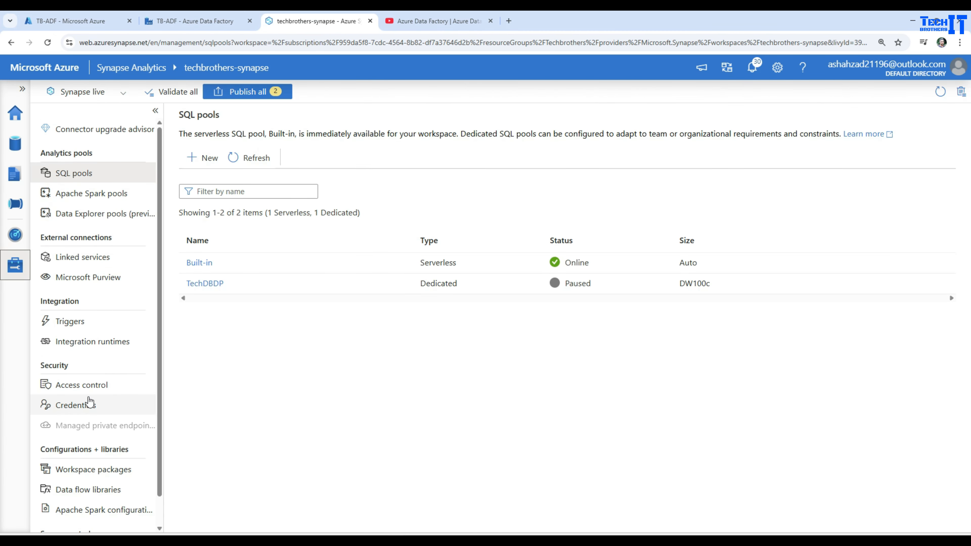
scroll(95, 393, "down", 1)
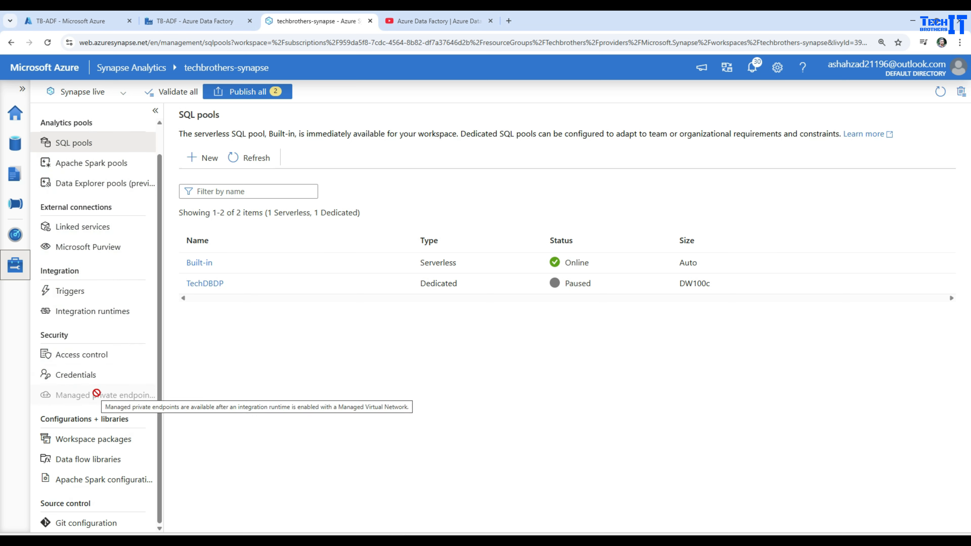
left_click(88, 528)
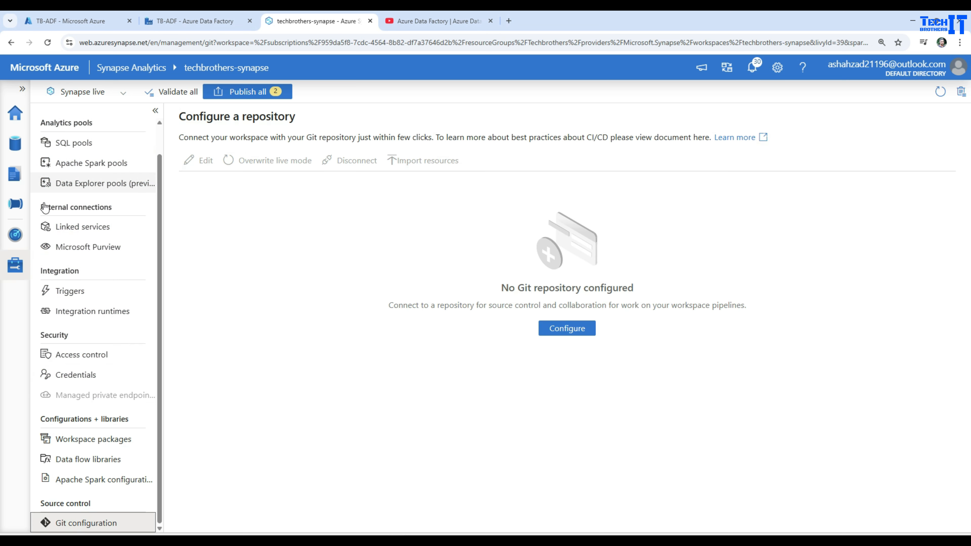
scroll(100, 302, "up", 1)
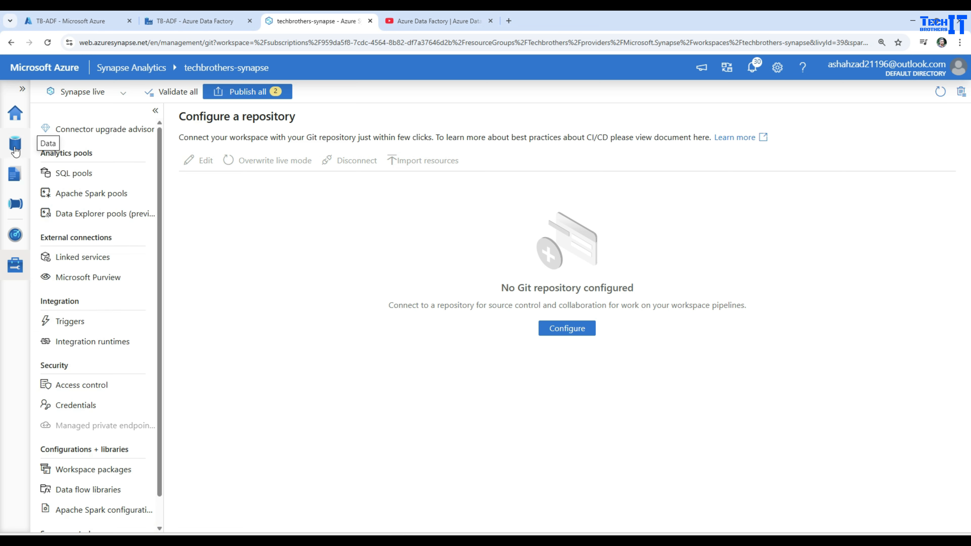
Return to the Introduction_to_Synapse_Pipelines notebook, hide its properties, and read the Core Components of Synapse Pipelines section.
left_click(15, 175)
scroll(477, 308, "down", 2)
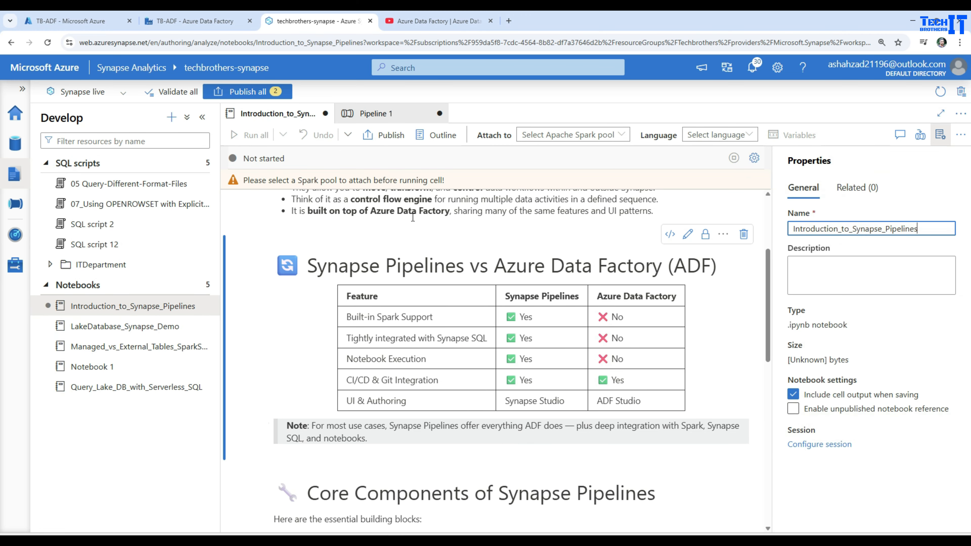
scroll(477, 308, "down", 2)
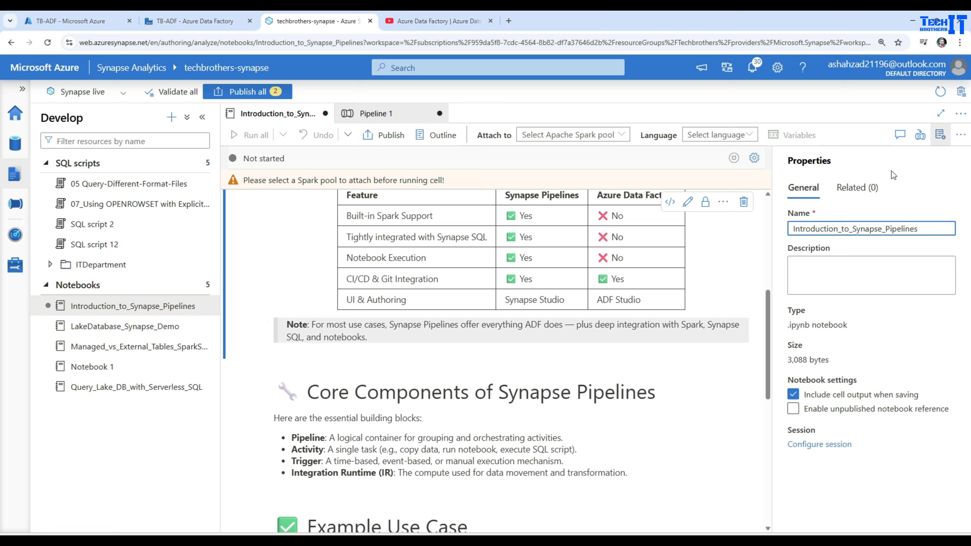
left_click(940, 134)
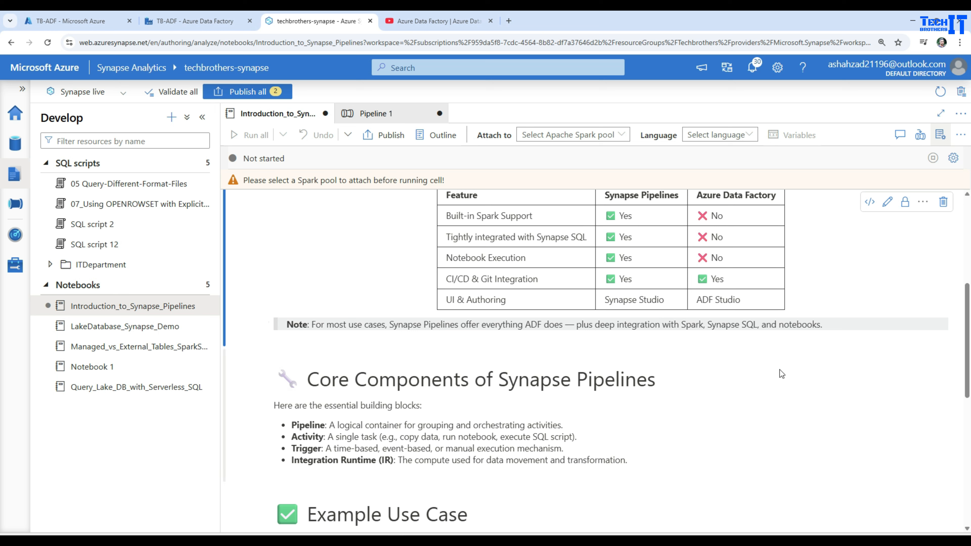
scroll(763, 371, "up", 2)
scroll(763, 370, "down", 3)
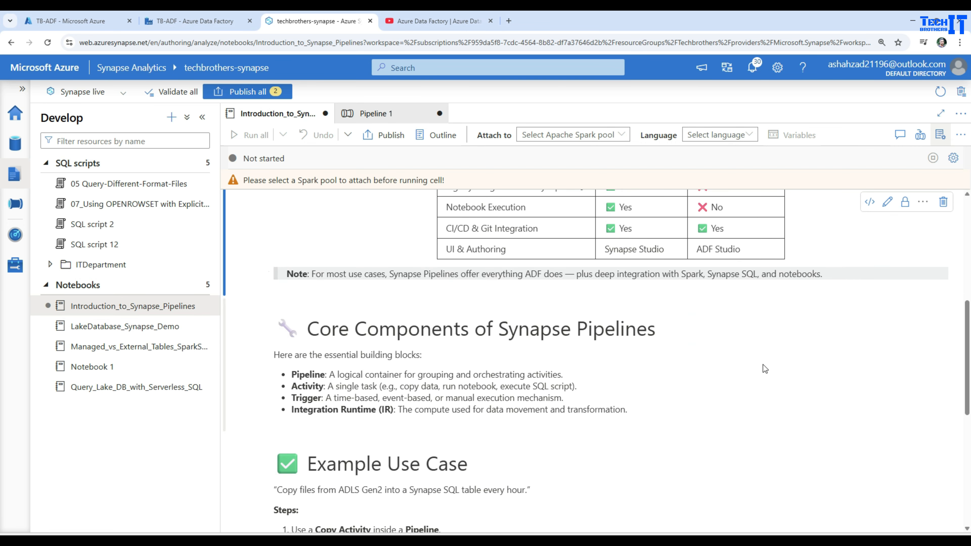
scroll(503, 332, "down", 1)
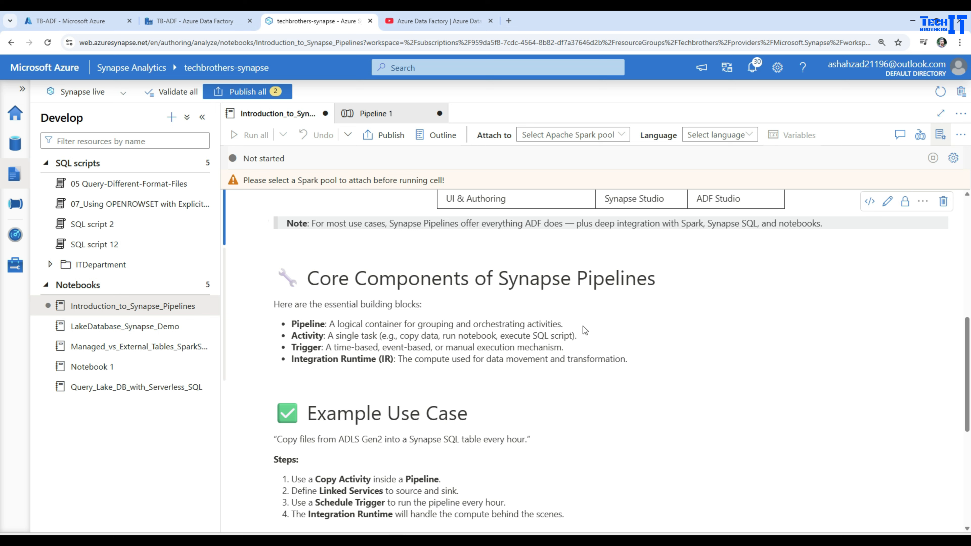
Create a second pipeline in the techbrothers-synapse workspace, alongside Pipeline 1.
left_click(378, 113)
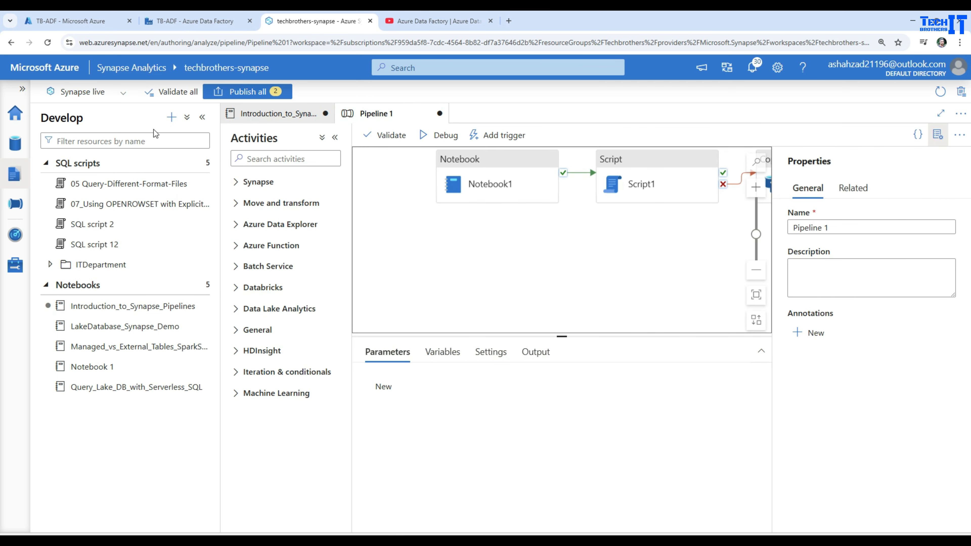
left_click(15, 203)
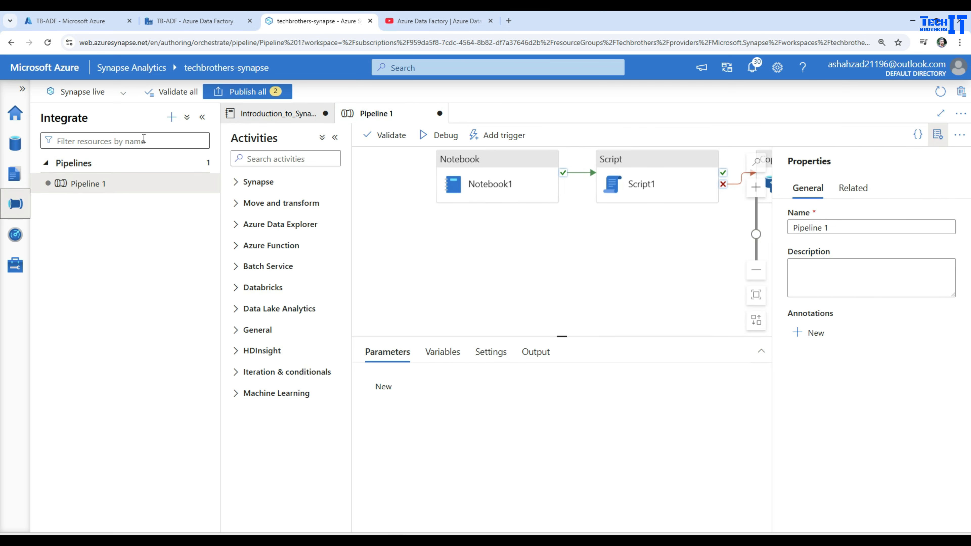
left_click(172, 117)
left_click(173, 134)
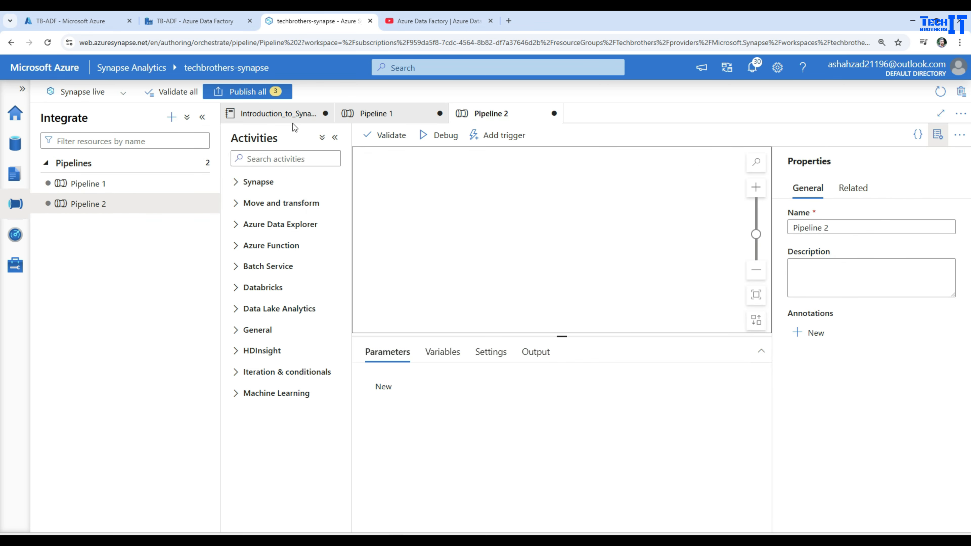
In Pipeline 1, hide the properties and rearrange Notebook1, Script1 and Copy data1 so all three fit on the canvas.
left_click(288, 114)
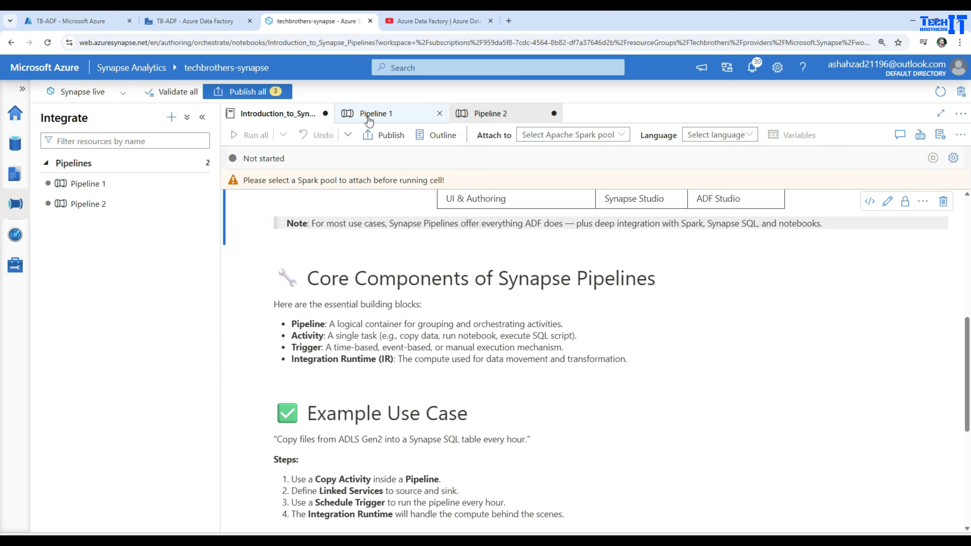
left_click(369, 115)
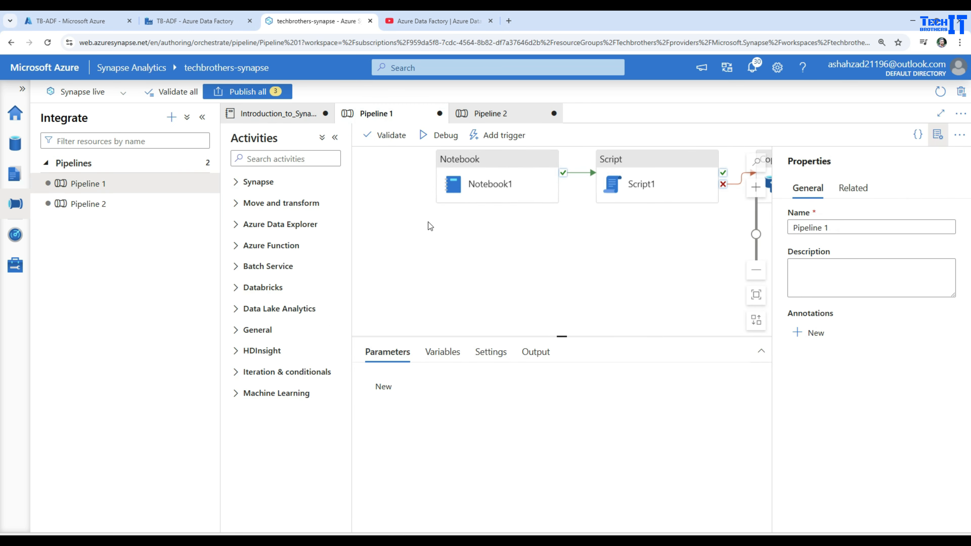
left_click_drag(550, 191, 483, 202)
left_click_drag(647, 186, 585, 208)
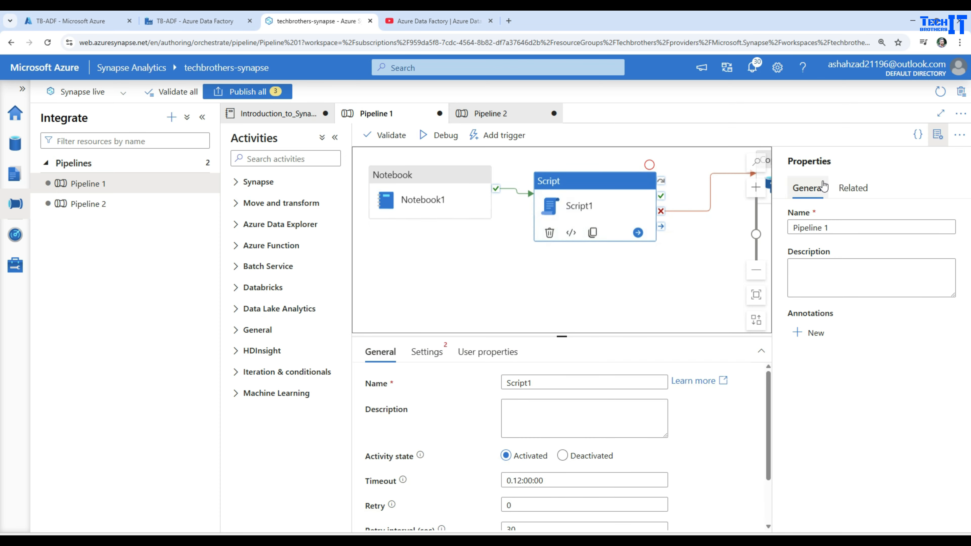
left_click(937, 134)
left_click_drag(829, 182, 791, 255)
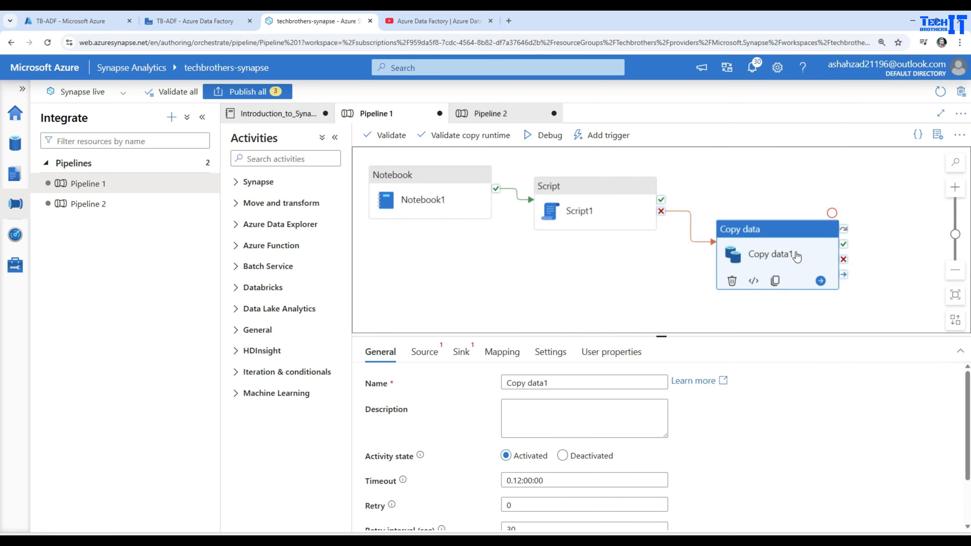
Relate the notebook's Activity definition to Script1 in Pipeline 1, and view the activities insertable between Notebook1 and Script1.
left_click(303, 113)
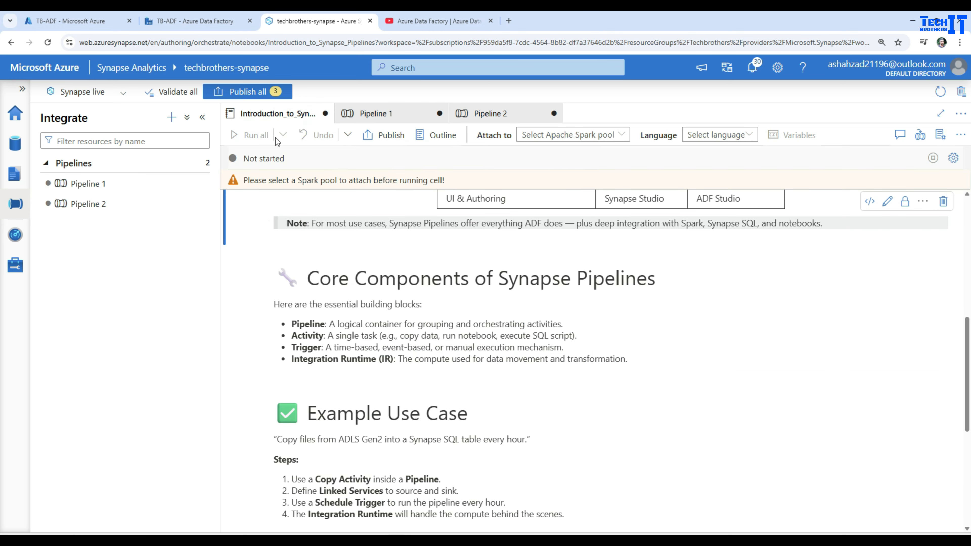
left_click(357, 113)
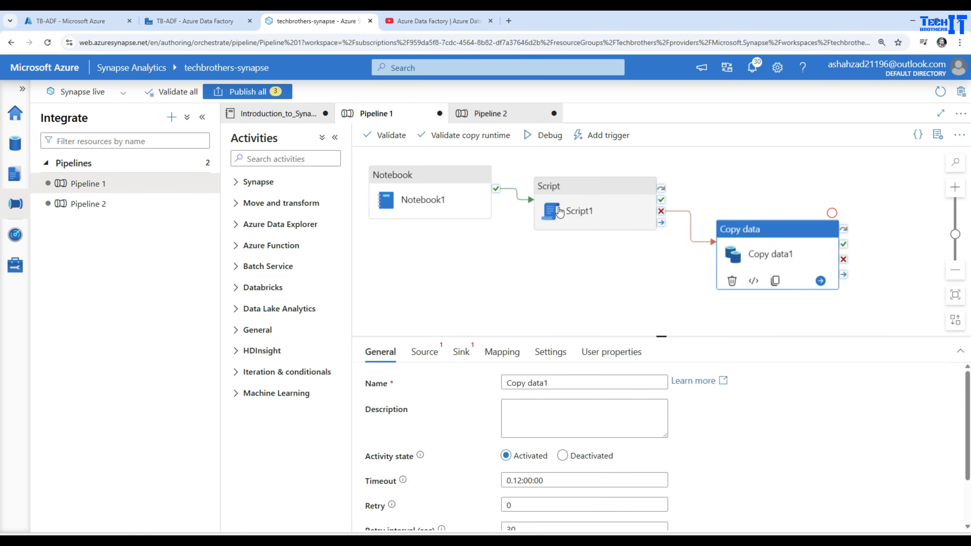
left_click(559, 211)
left_click(516, 191)
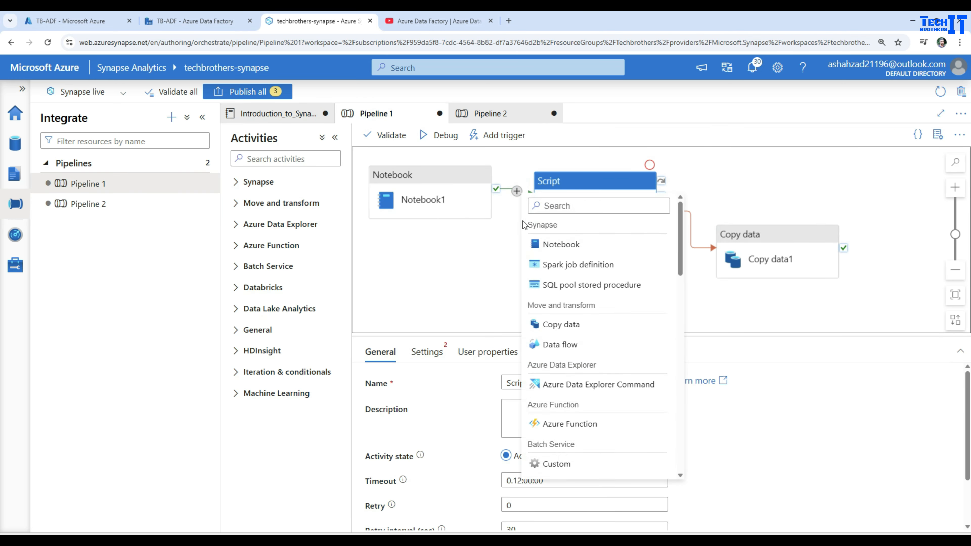
left_click(506, 188)
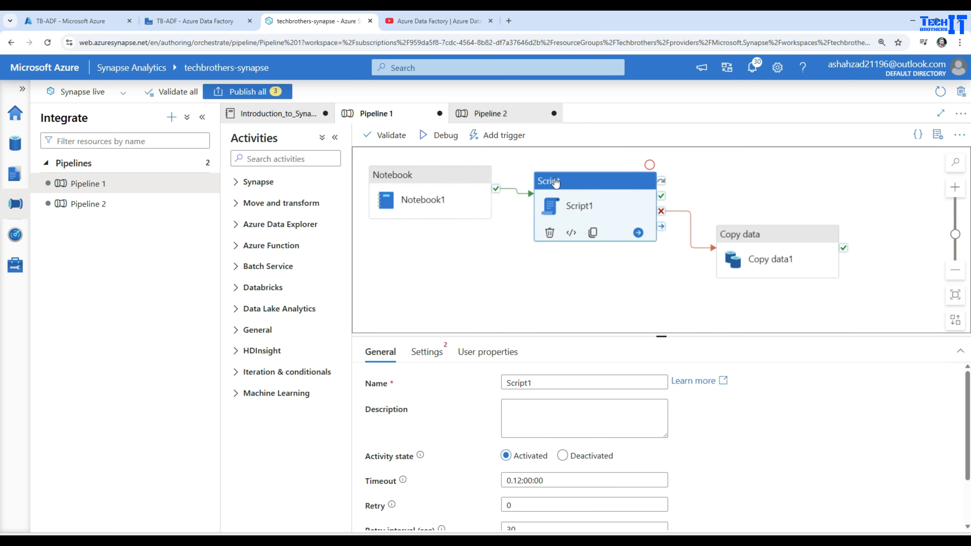
Review the notebook's Trigger definition, start a new trigger for Pipeline 1, and view the available trigger types.
left_click(304, 113)
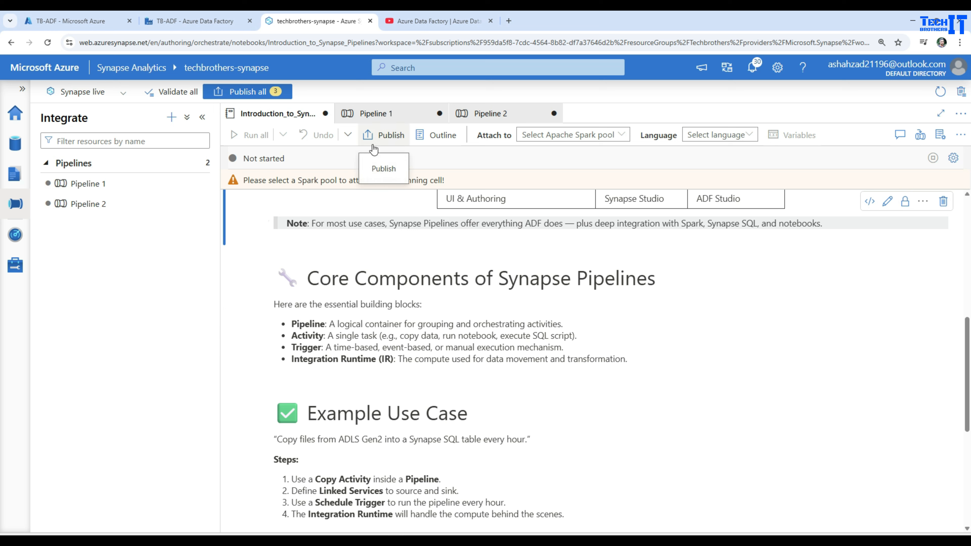
left_click(387, 116)
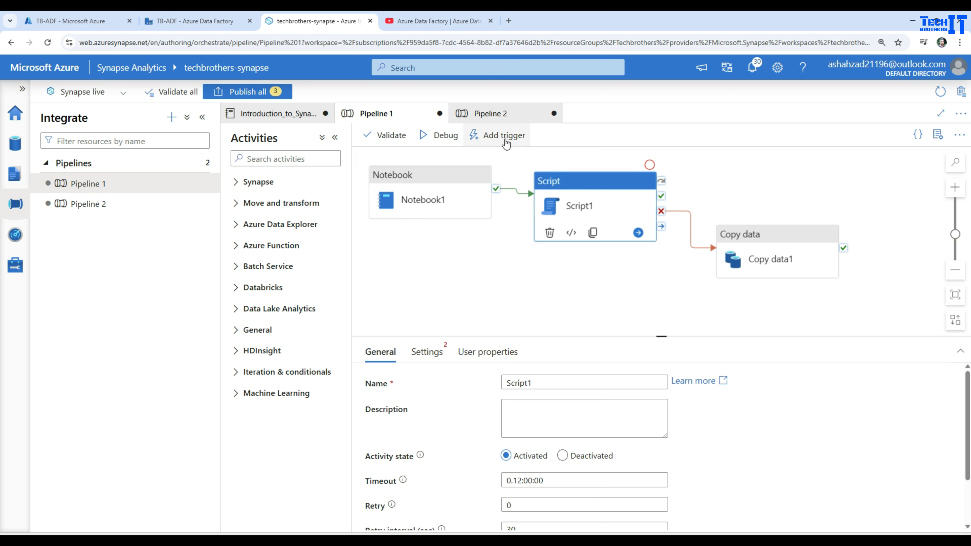
left_click(506, 143)
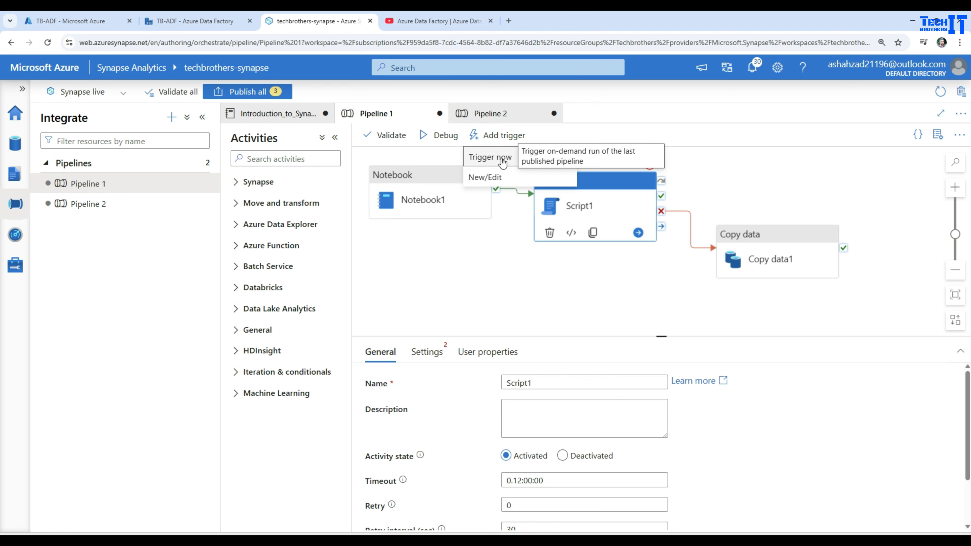
left_click(491, 180)
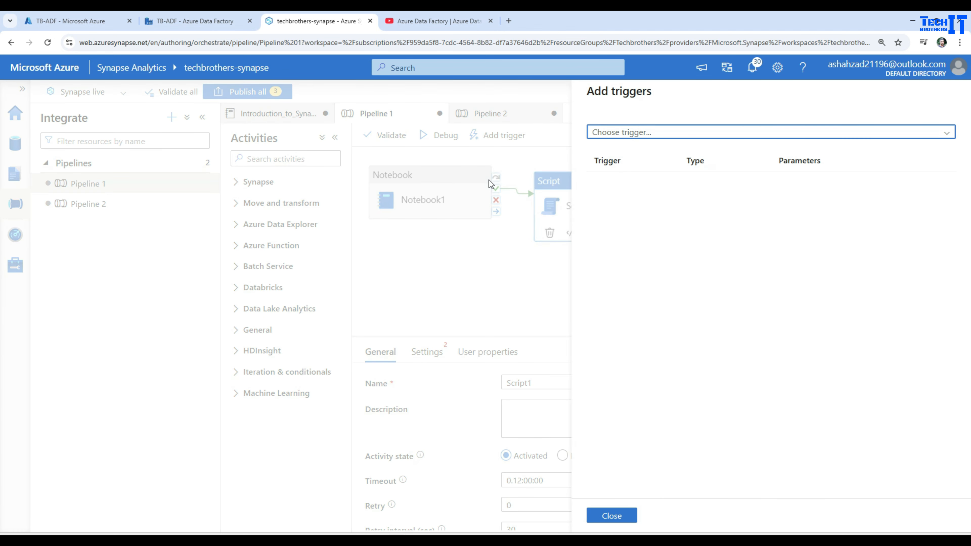
left_click(631, 139)
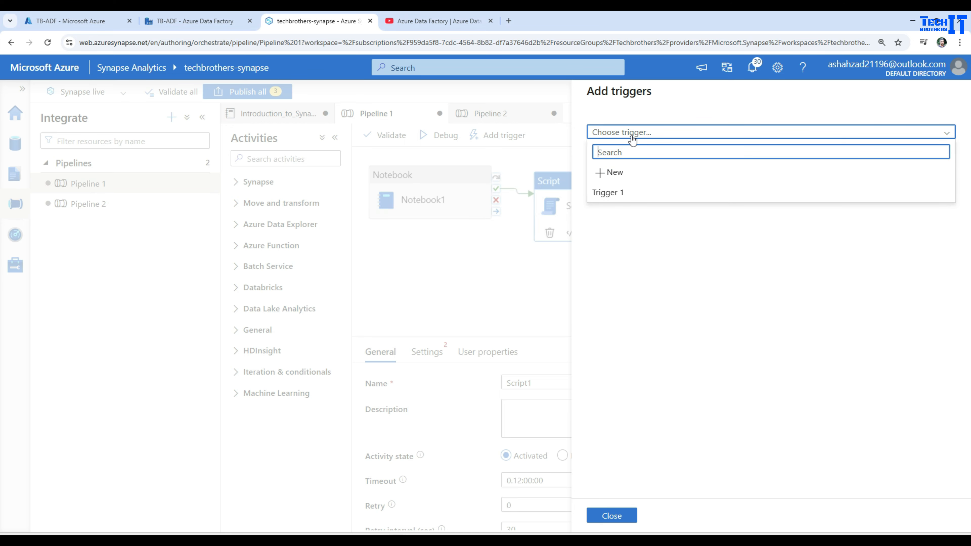
left_click(613, 177)
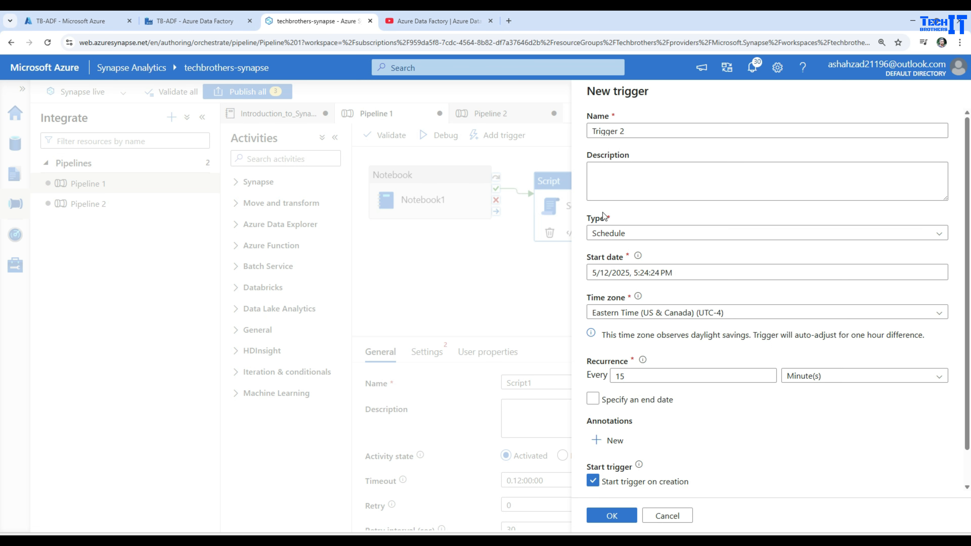
left_click(627, 237)
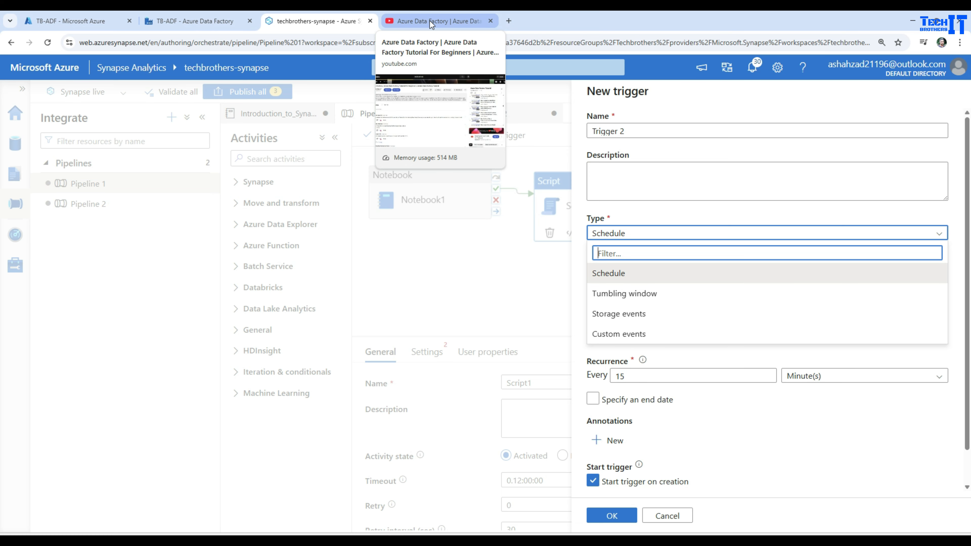
Open techbrothersit.com in a new browser tab and go to the Azure Data Factory Tutorial Step by Step page, dismissing the ad.
left_click(508, 21)
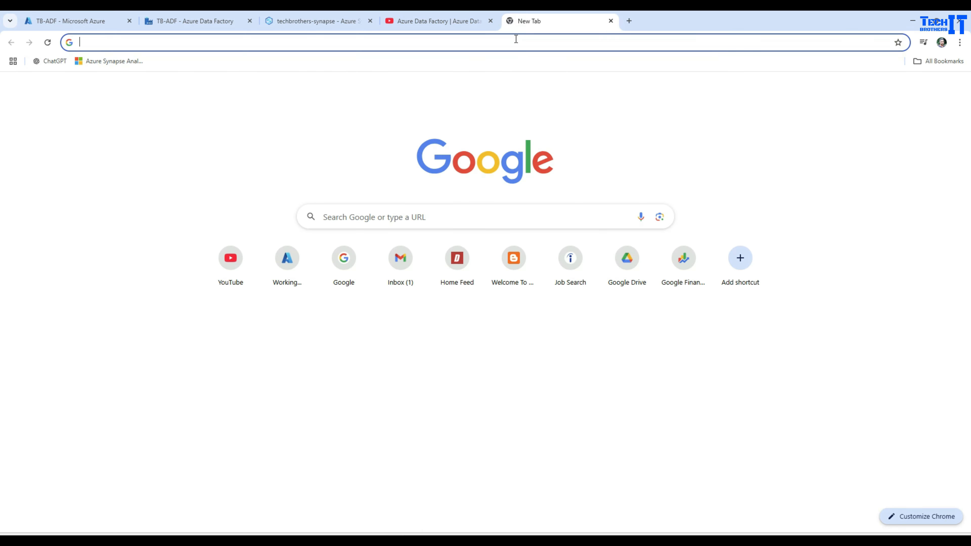
type("www.tech")
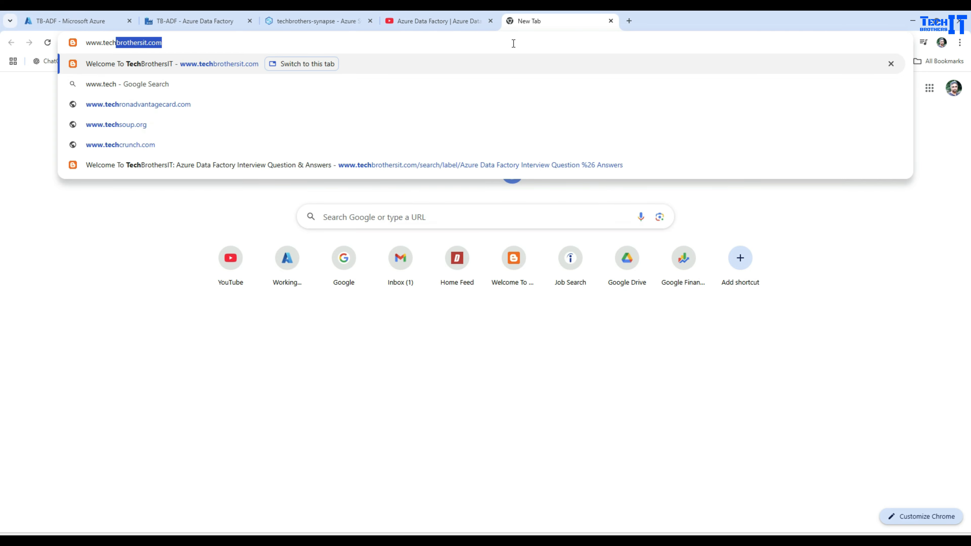
key("Right")
key("Return")
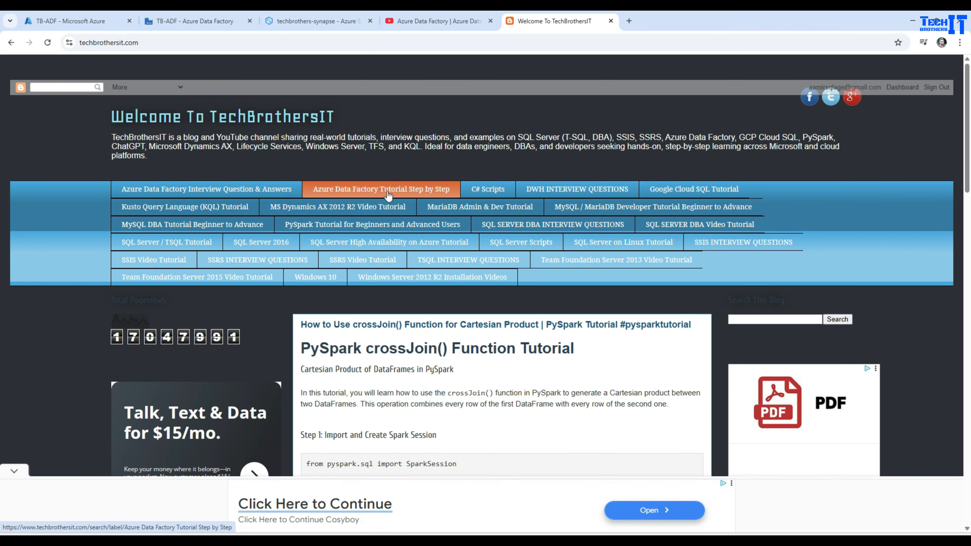
left_click(370, 193)
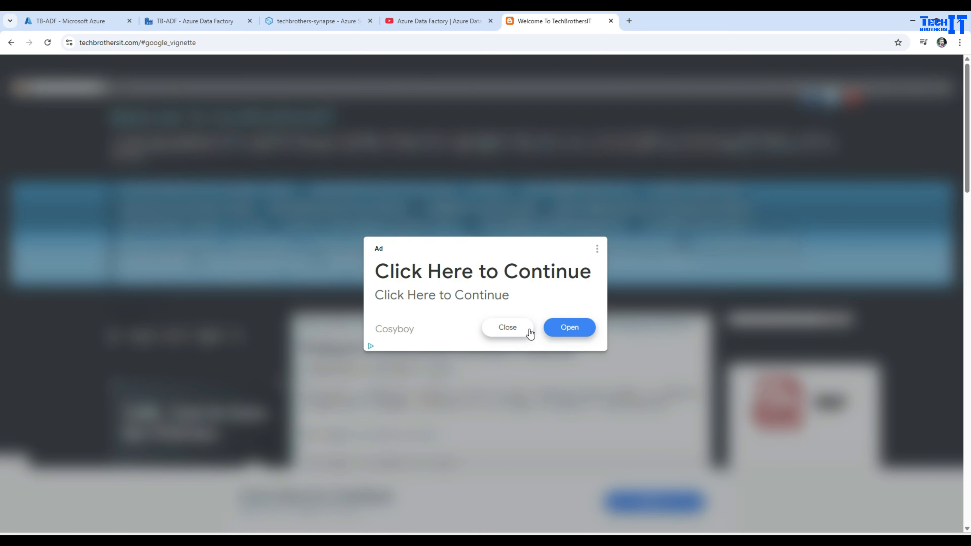
left_click(521, 332)
Look through the Azure Data Factory tutorial list, from Introduction past the activity, integration runtime and trigger sections to Variables in Azure Data Factory.
scroll(449, 348, "down", 7)
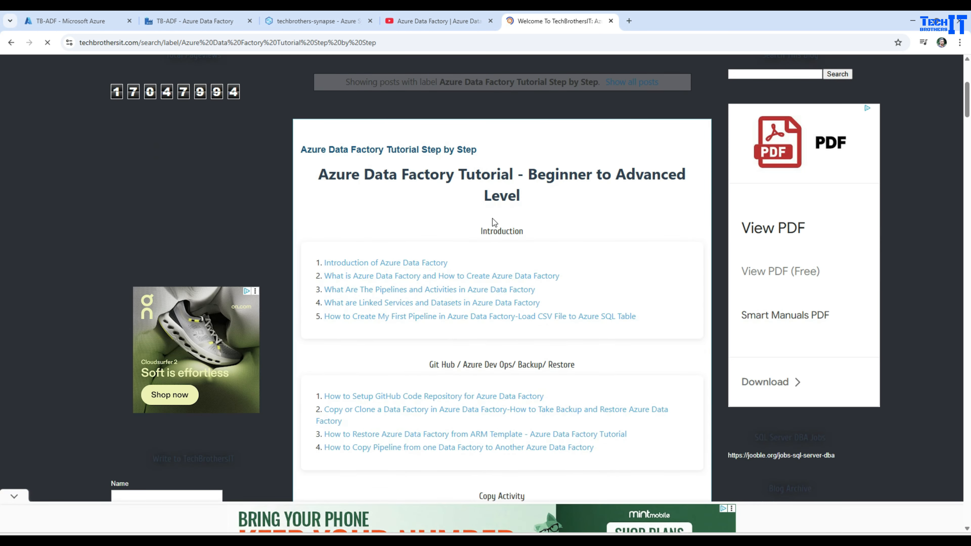
scroll(467, 236, "down", 1)
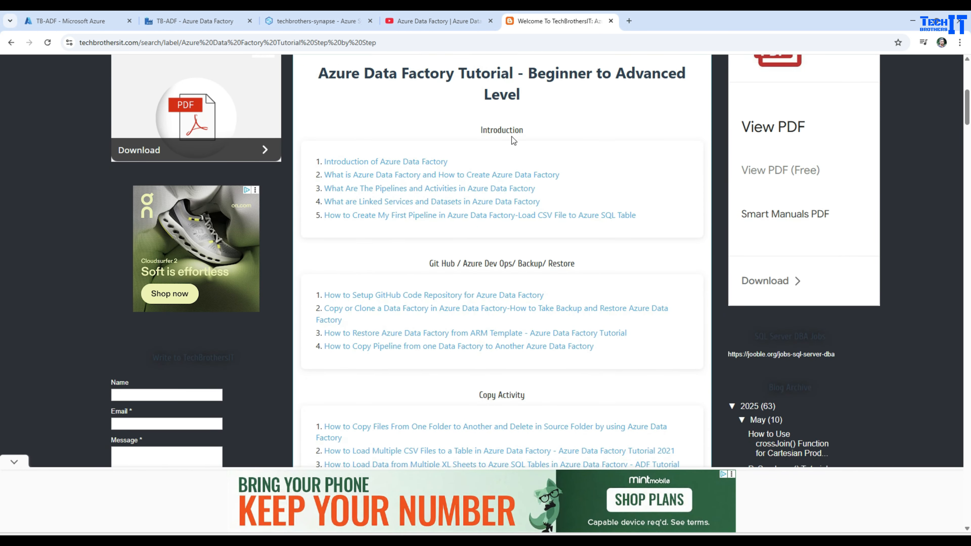
left_click_drag(428, 265, 543, 266)
scroll(472, 395, "down", 15)
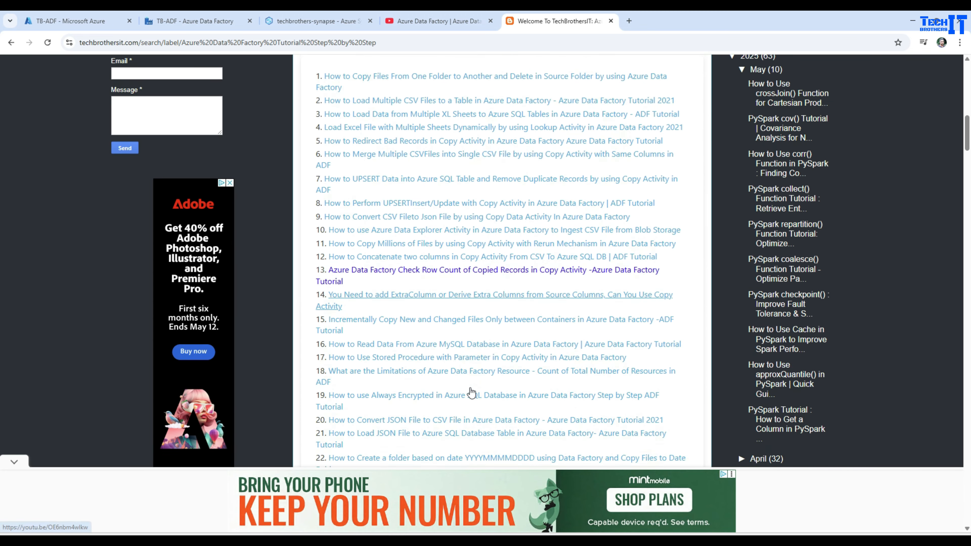
scroll(471, 392, "down", 4)
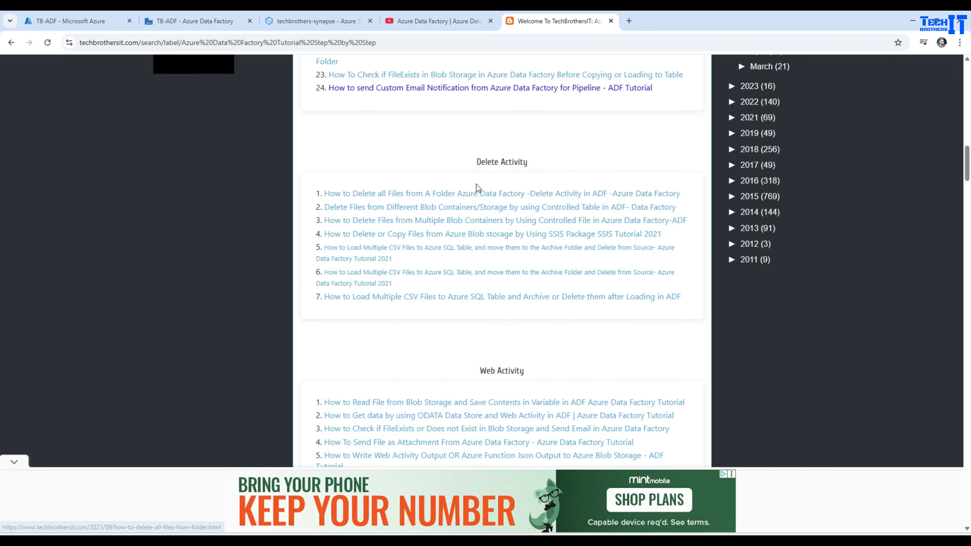
scroll(417, 397, "down", 1)
scroll(416, 396, "down", 12)
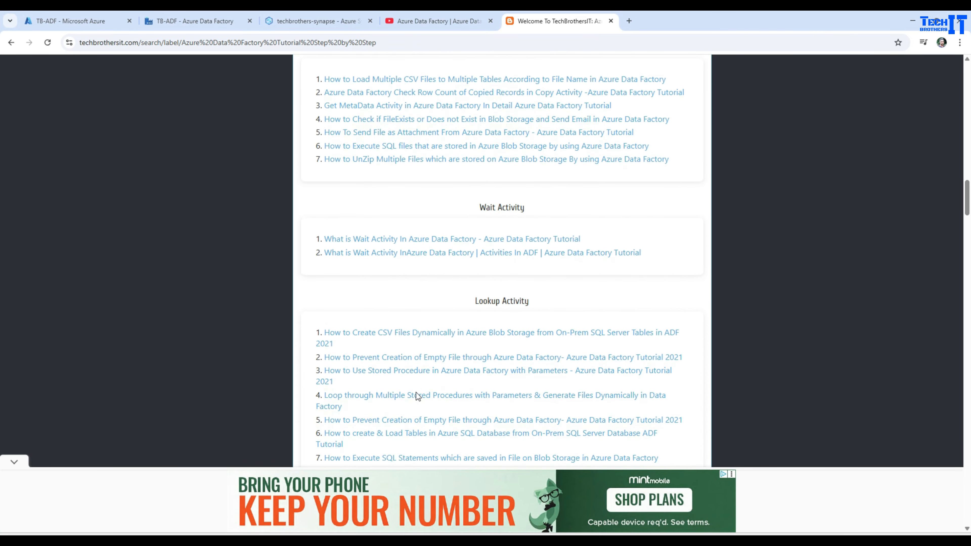
scroll(417, 396, "down", 13)
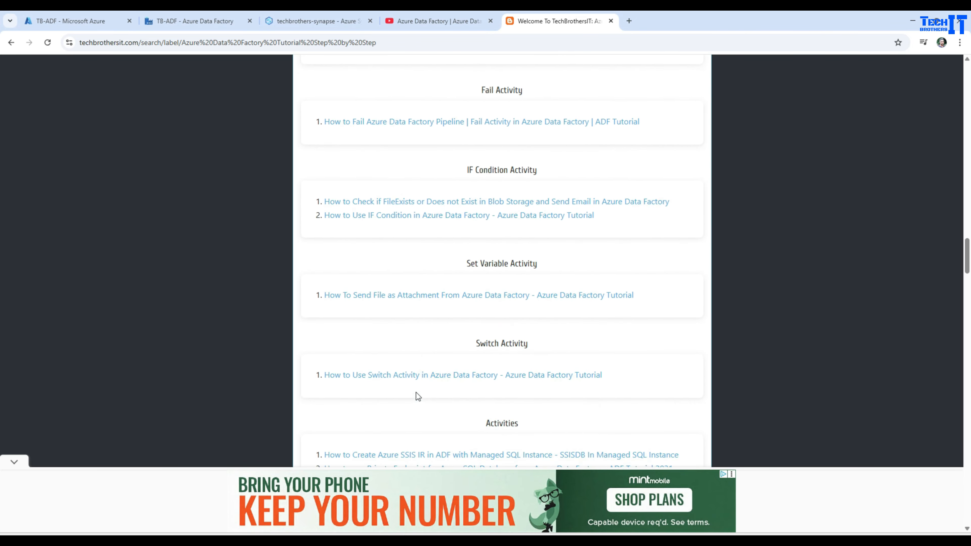
scroll(418, 396, "down", 15)
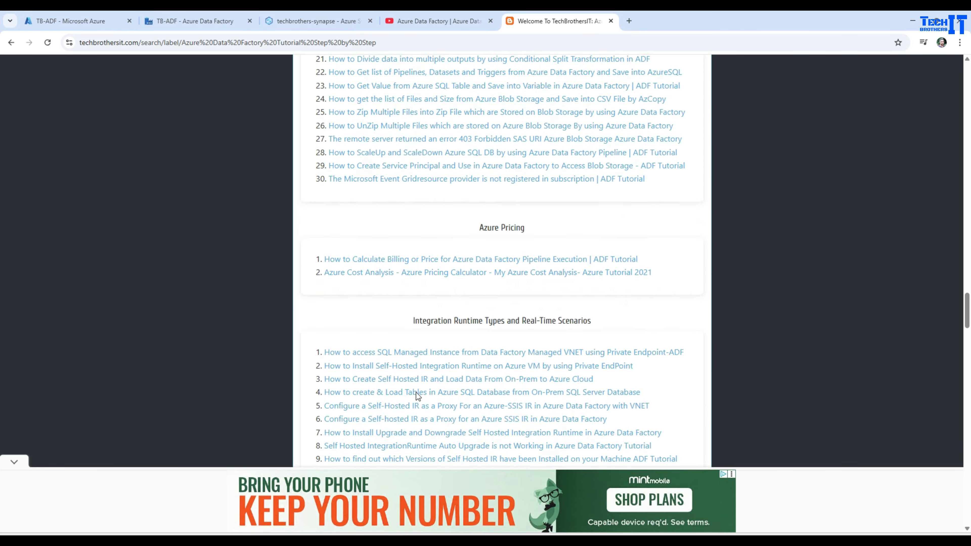
scroll(418, 396, "down", 10)
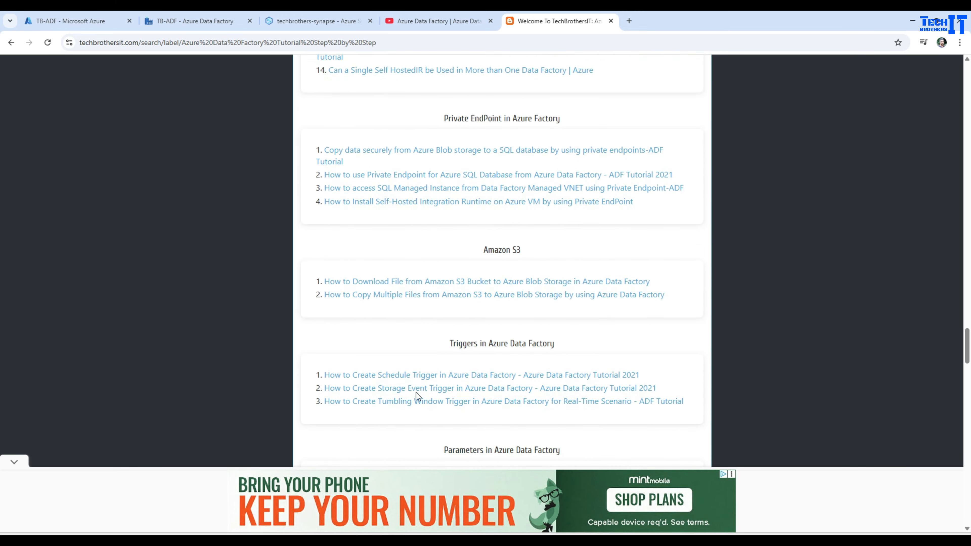
scroll(417, 396, "down", 8)
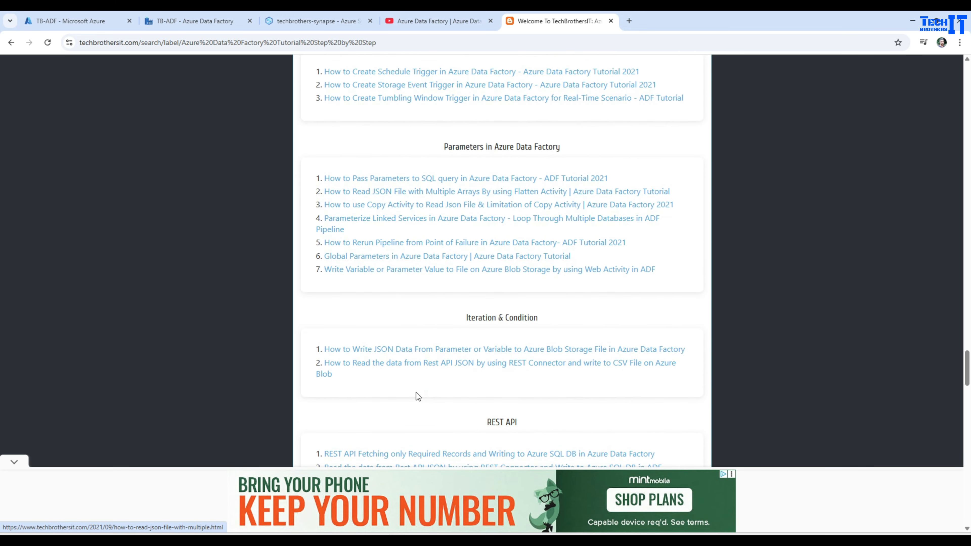
scroll(430, 359, "down", 4)
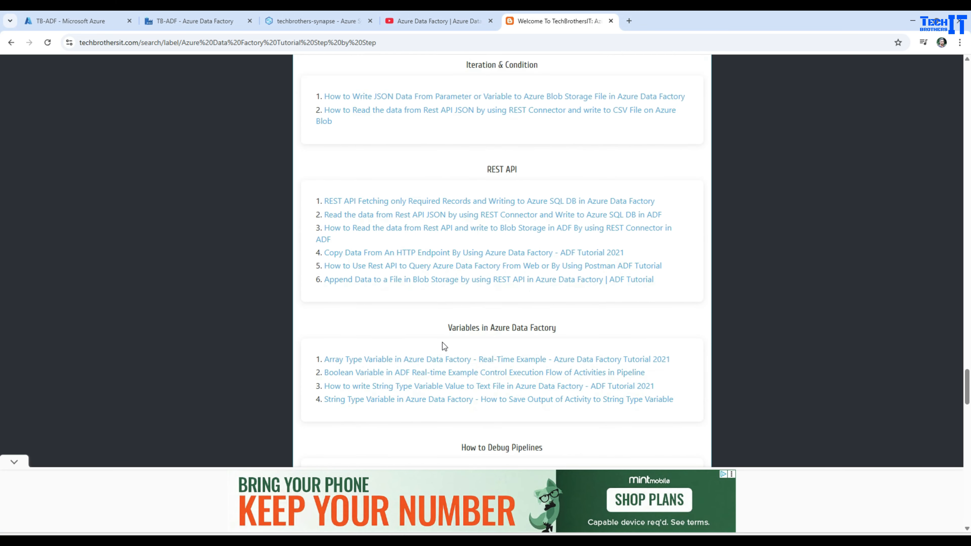
Switch back to the techbrothers-synapse workspace, discard the new trigger, and leave adding triggers to Pipeline 1.
left_click(192, 22)
left_click(297, 23)
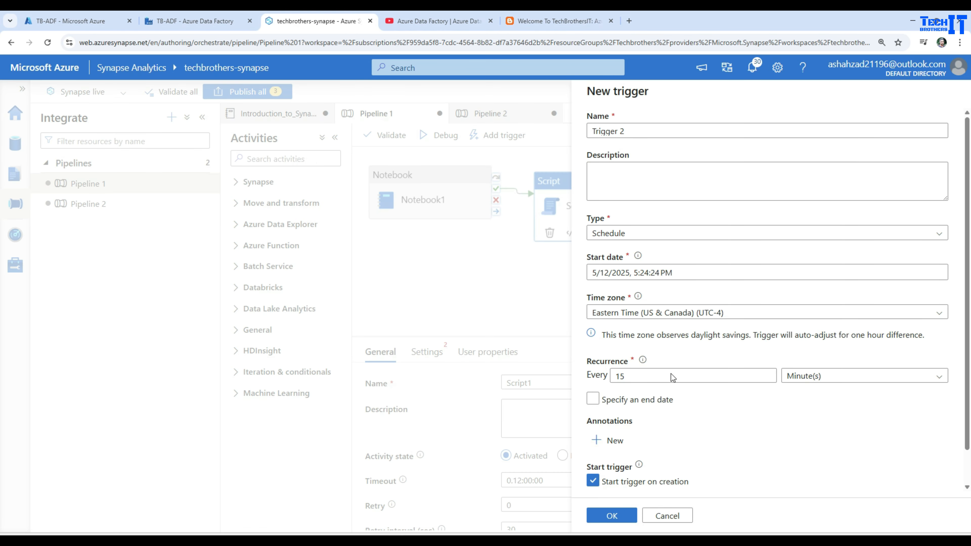
left_click(669, 516)
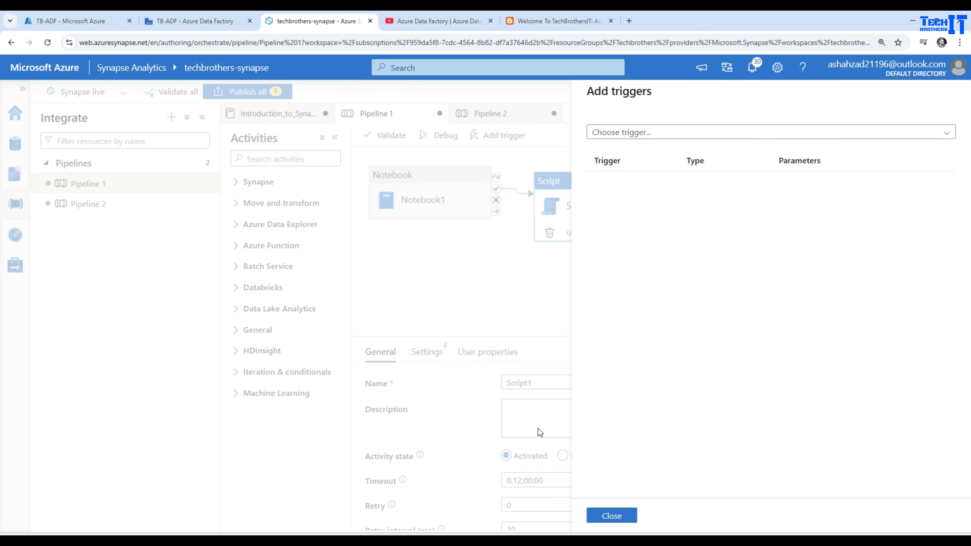
left_click(635, 520)
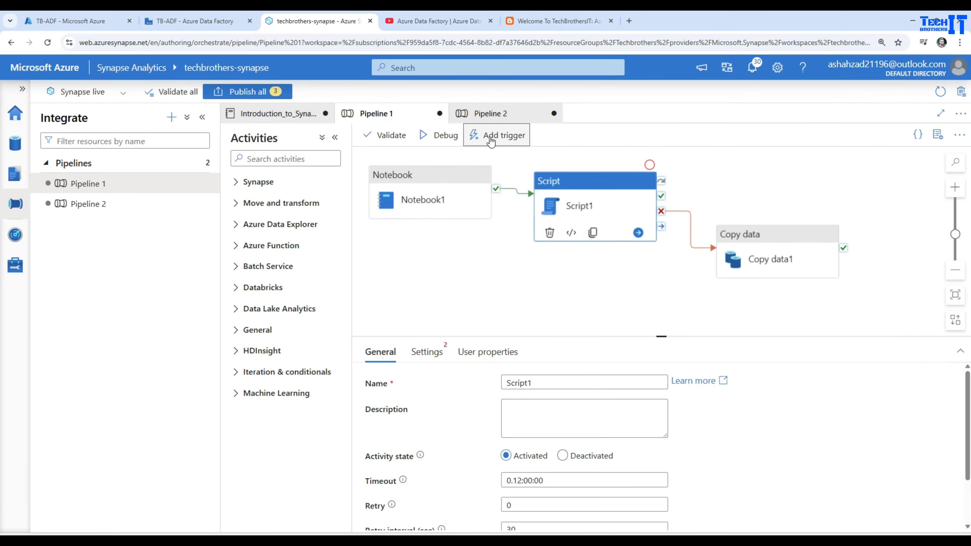
Return to the Introduction_to_Synapse_Pipelines notebook and read the Integration Runtime (IR) definition under Core Components, highlighting its text.
left_click(289, 122)
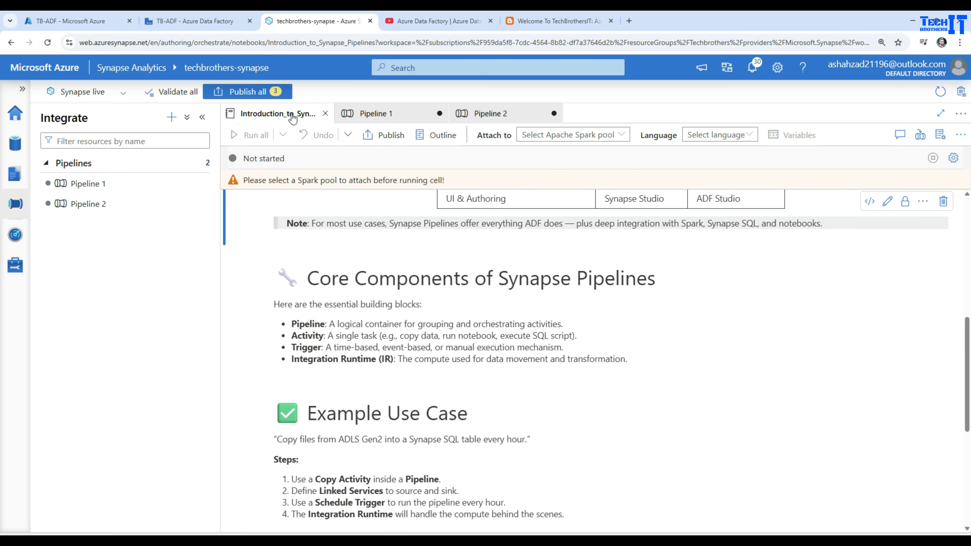
scroll(326, 255, "down", 4)
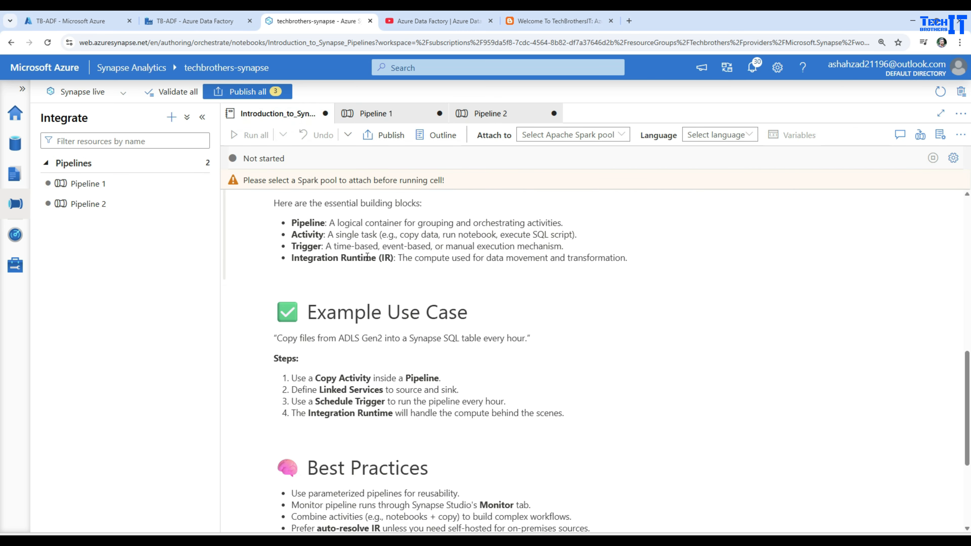
left_click_drag(396, 256, 634, 262)
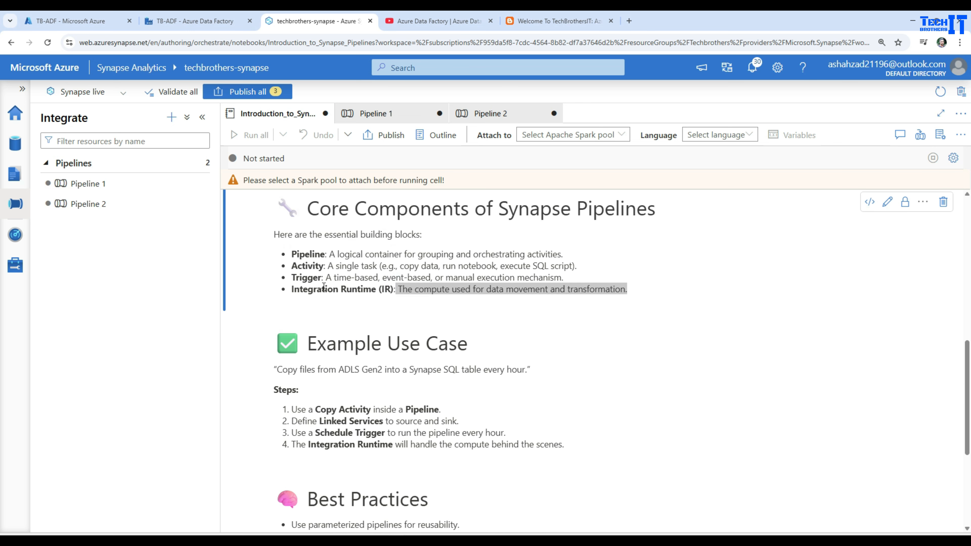
left_click(324, 286)
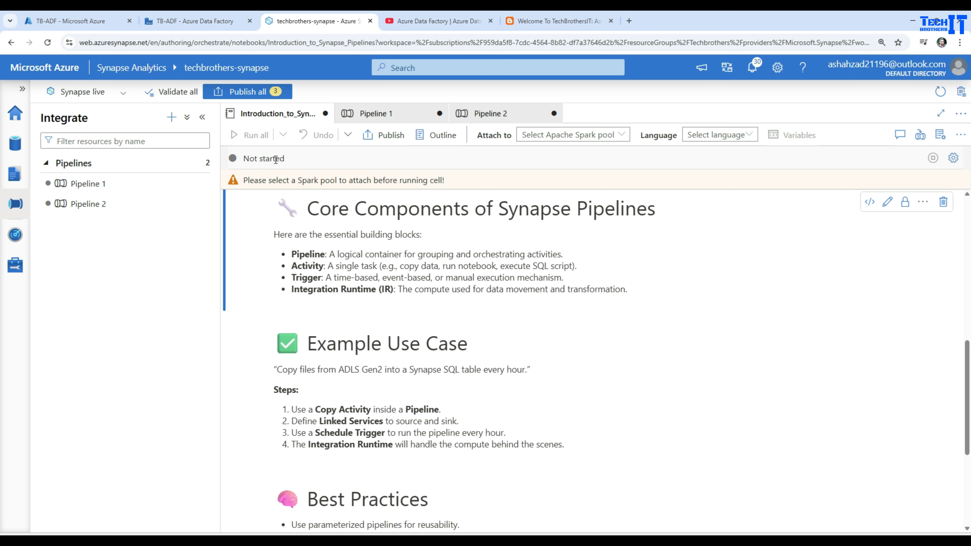
Switch to the TB-ADF data factory and examine its integration runtimes, highlighting the Self-Hosted type of integrationRuntime1.
left_click(180, 17)
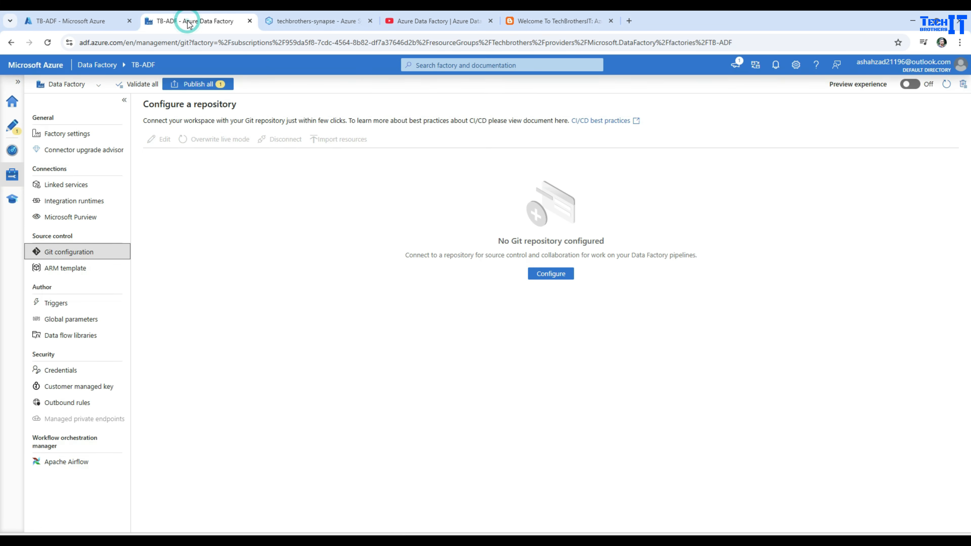
left_click(16, 128)
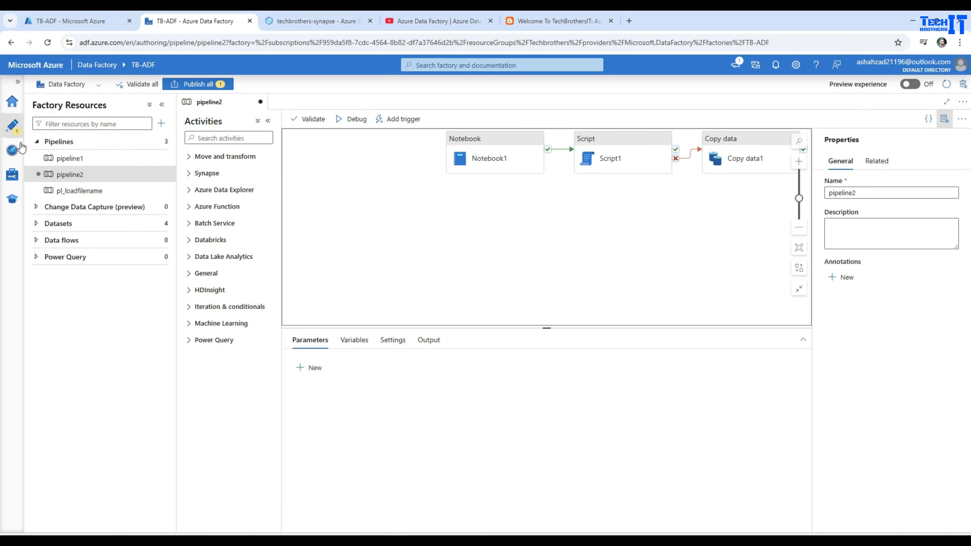
left_click(12, 174)
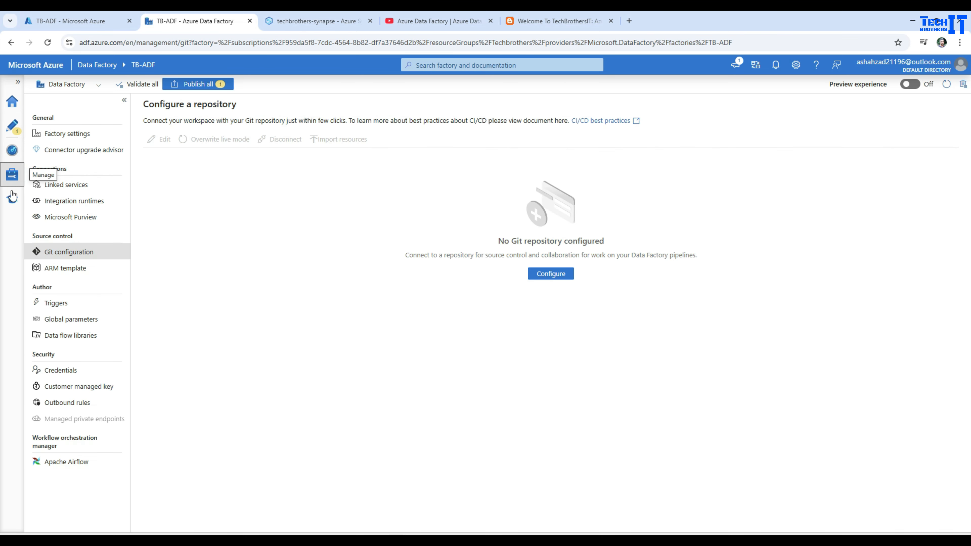
left_click(87, 205)
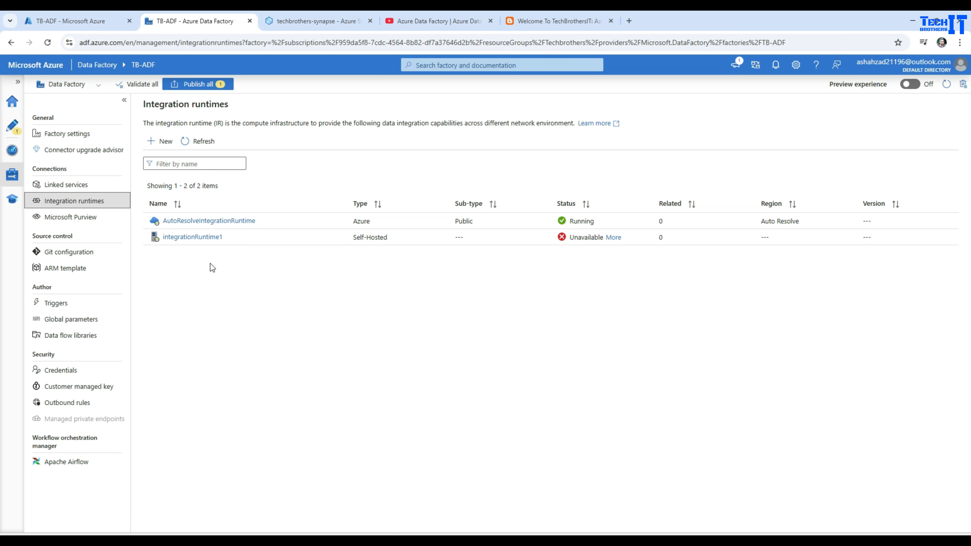
mouse_move(353, 239)
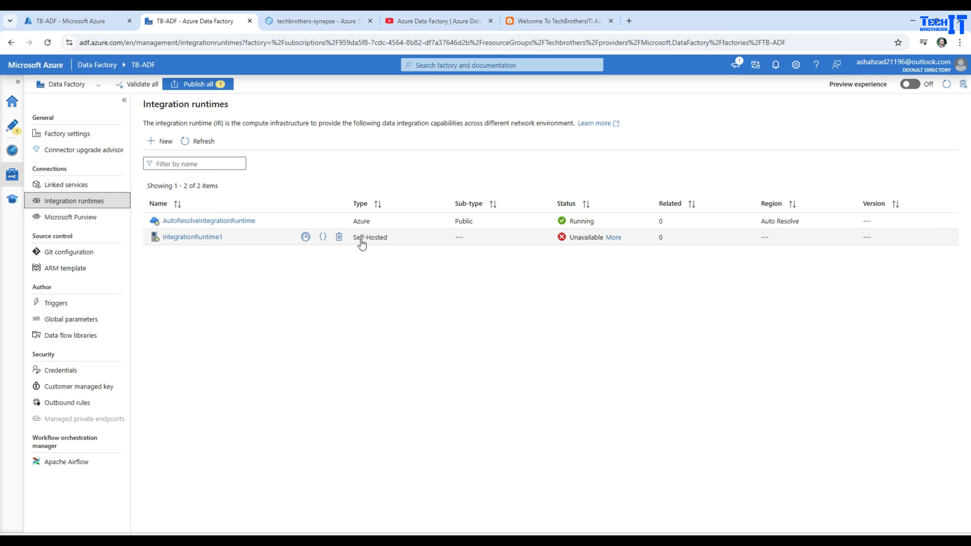
left_click_drag(352, 242, 386, 243)
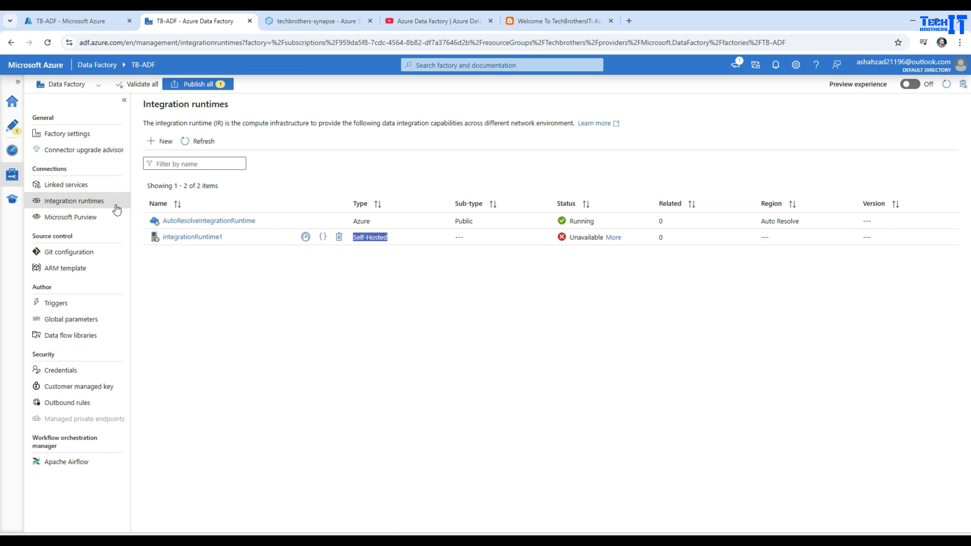
left_click(88, 209)
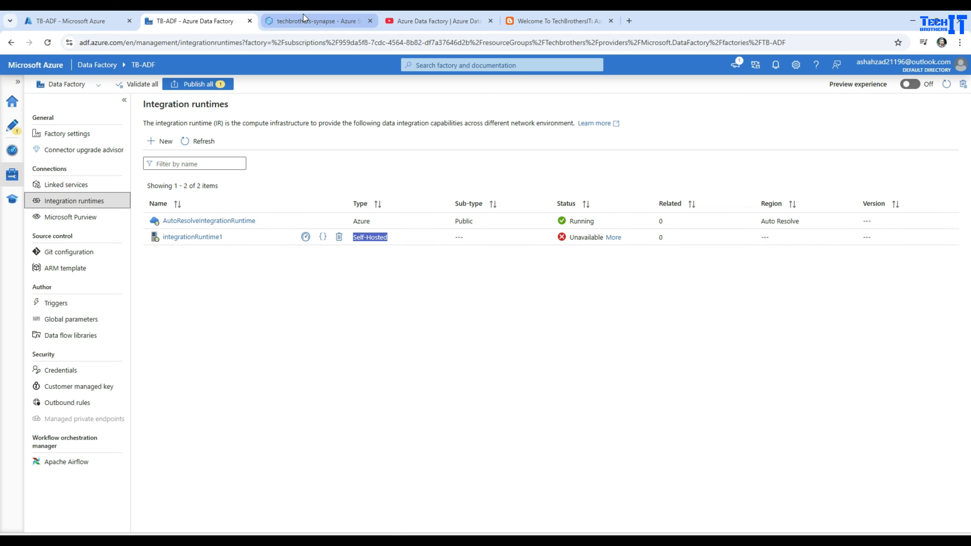
Switch to the techbrothers-synapse workspace and examine its monitored integration runtimes, viewing the Self-Hosted, Azure, Azure-SSIS and All lists.
left_click(308, 21)
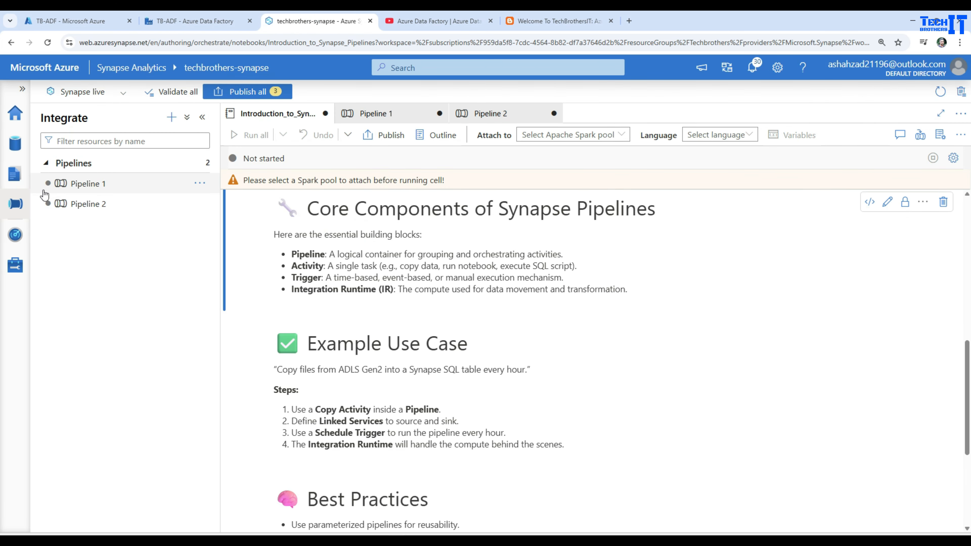
left_click(172, 117)
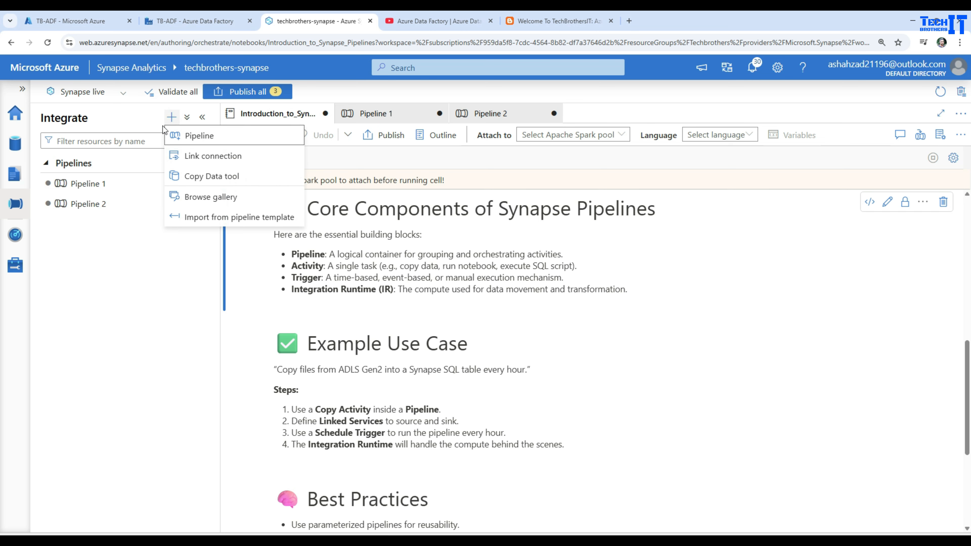
left_click(117, 253)
left_click(15, 234)
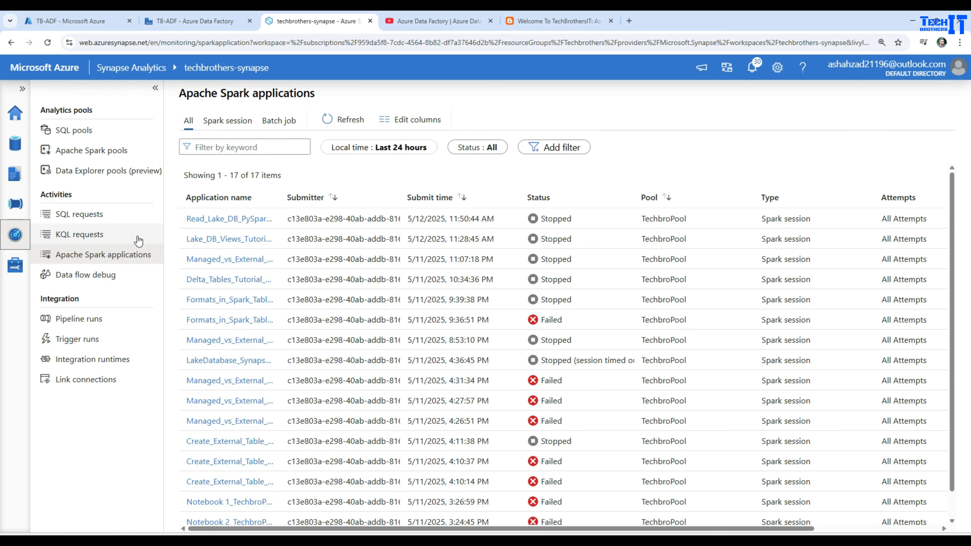
left_click(98, 364)
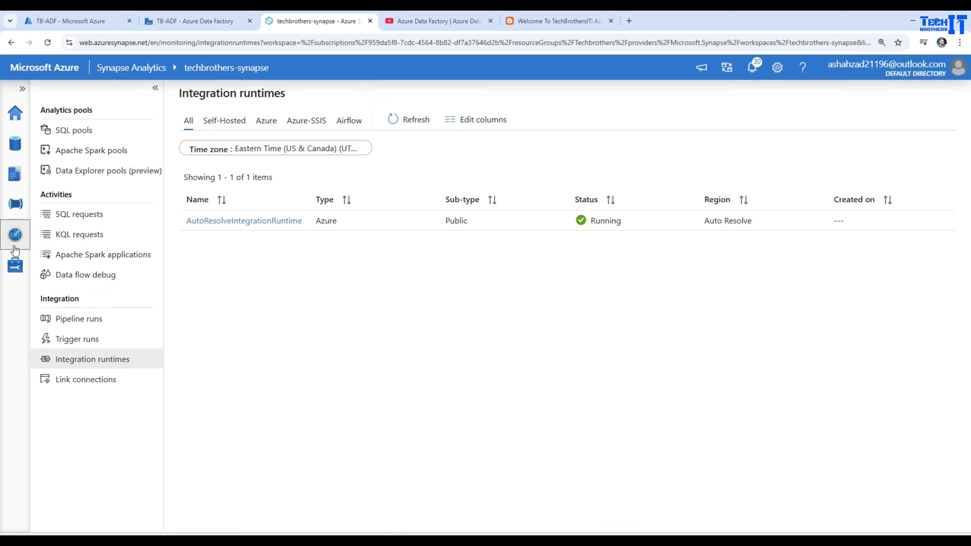
left_click(80, 360)
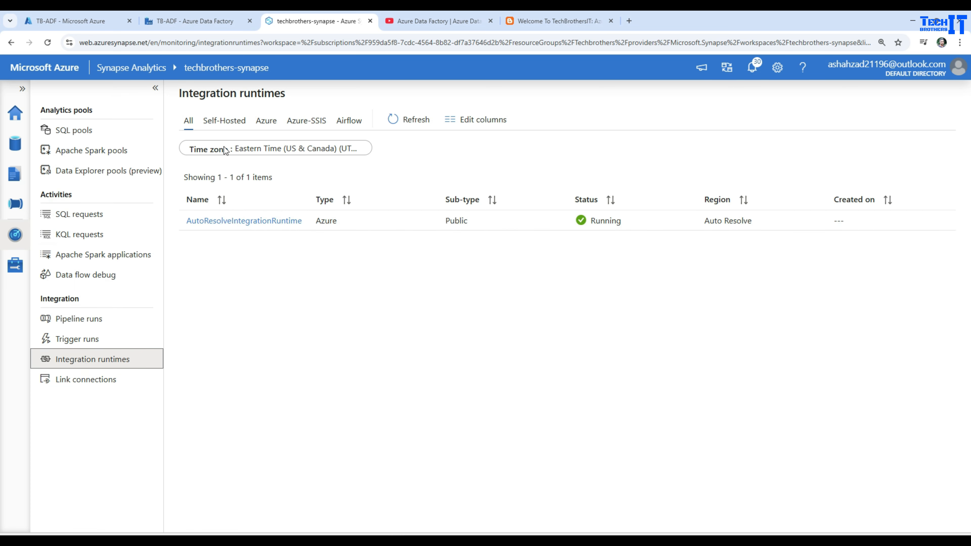
left_click(225, 120)
left_click(265, 120)
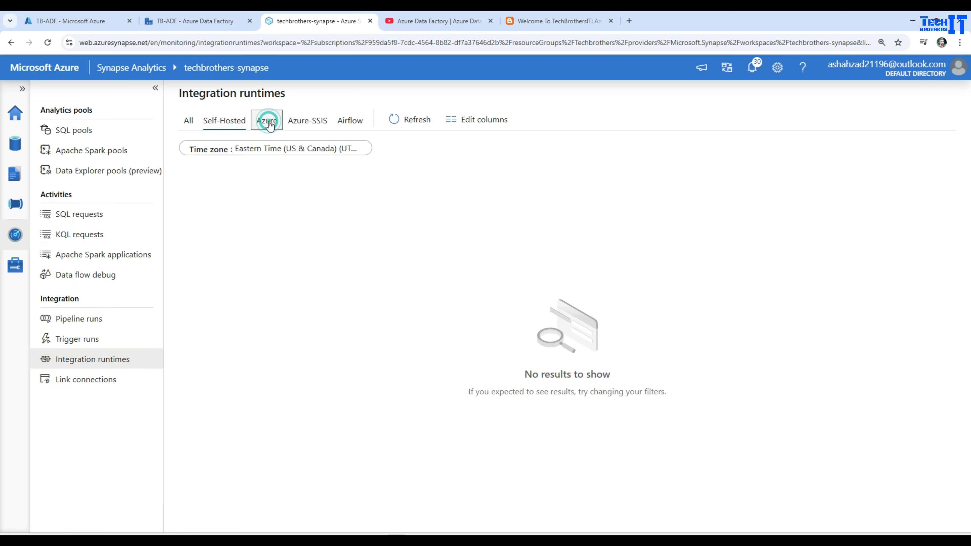
left_click(307, 121)
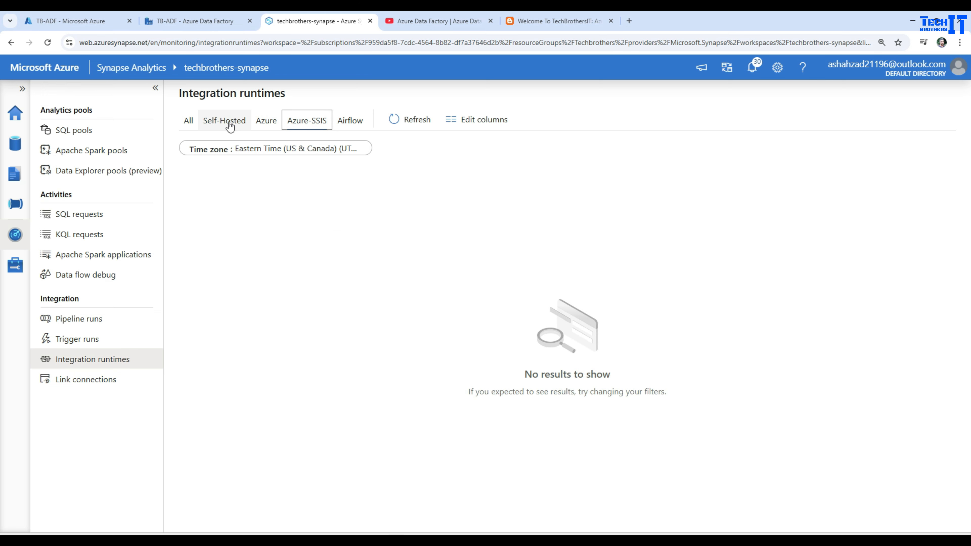
left_click(189, 121)
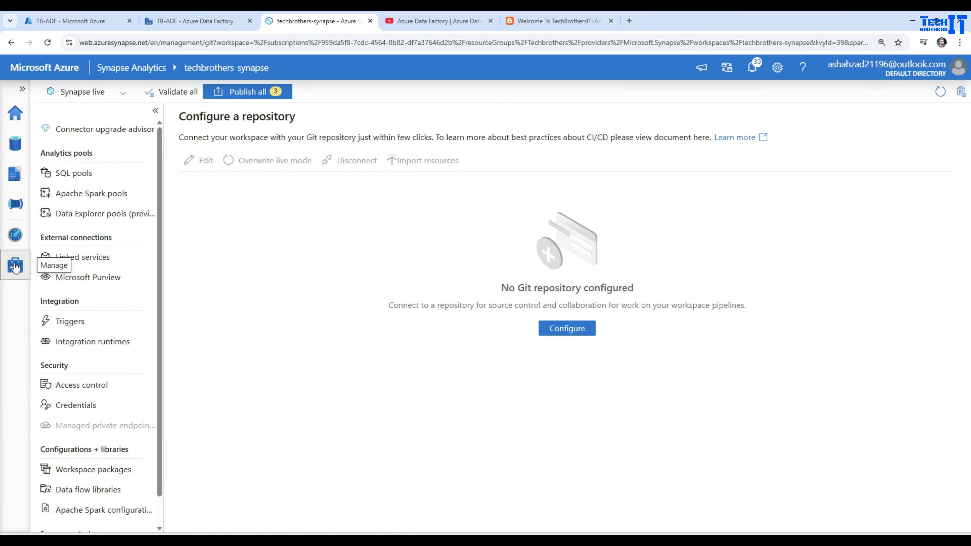
Start a new integration runtime in the workspace's management area, choosing Azure, Self-Hosted and the Azure network environment, and show its region options.
left_click(91, 343)
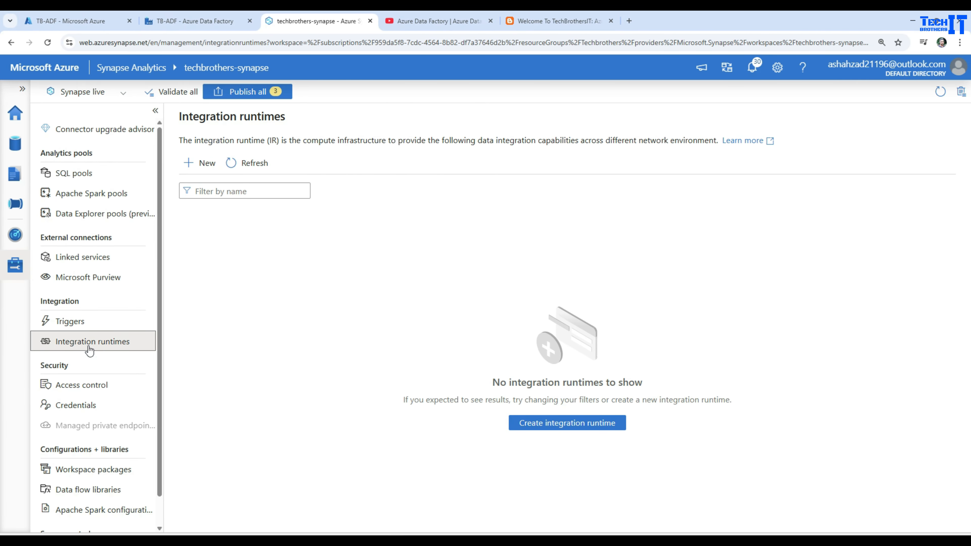
left_click(210, 165)
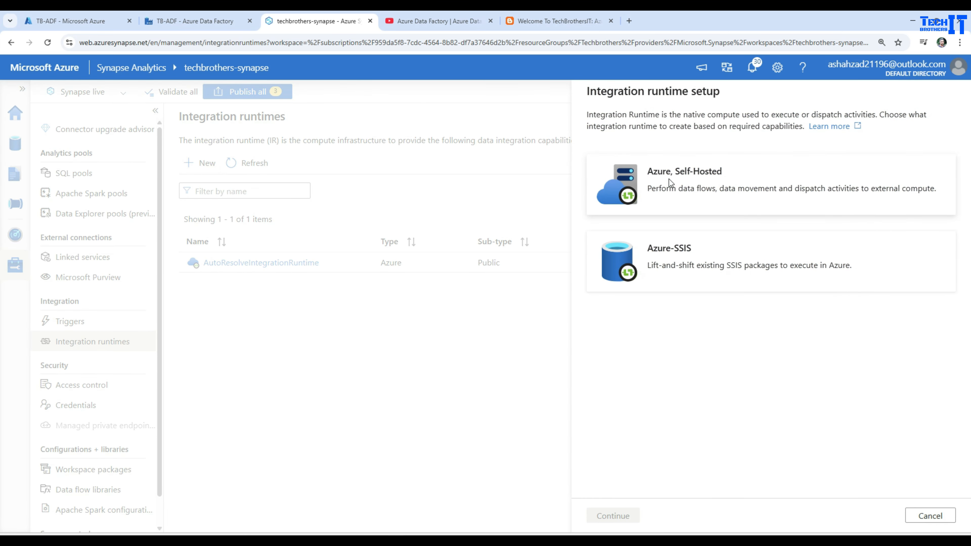
left_click(698, 183)
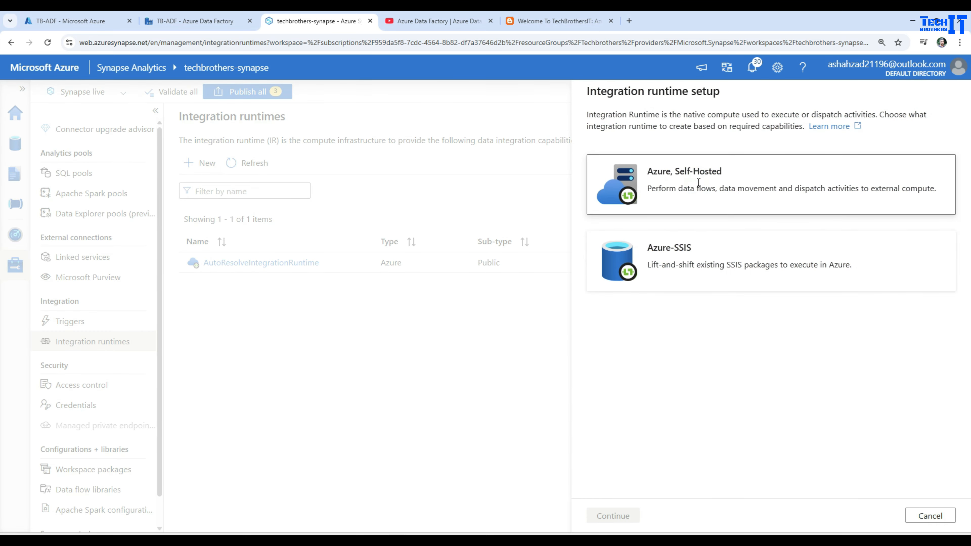
left_click(613, 515)
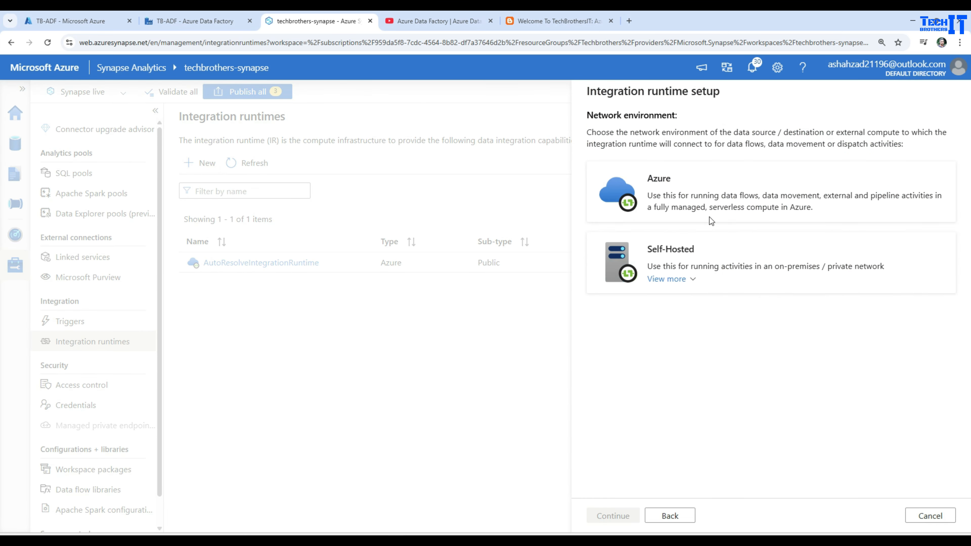
left_click(686, 195)
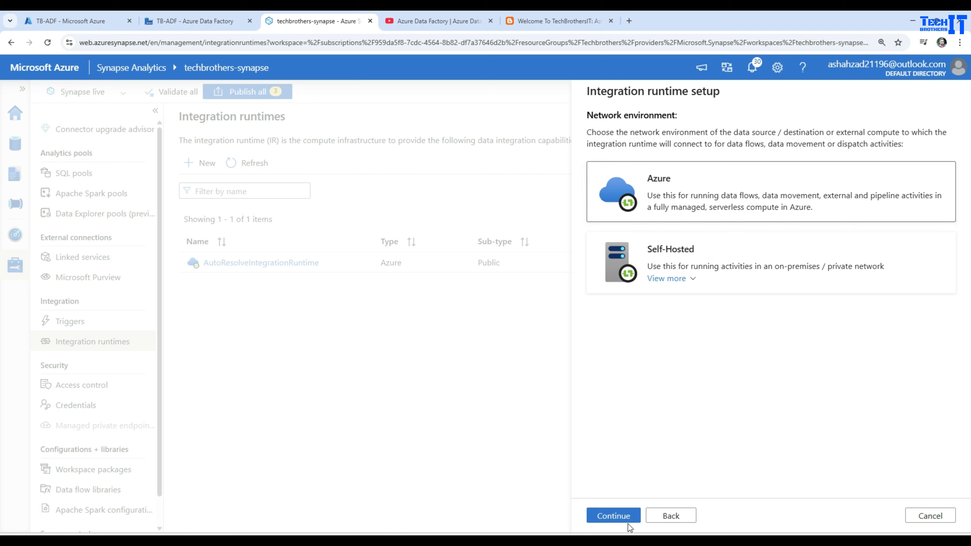
left_click(628, 522)
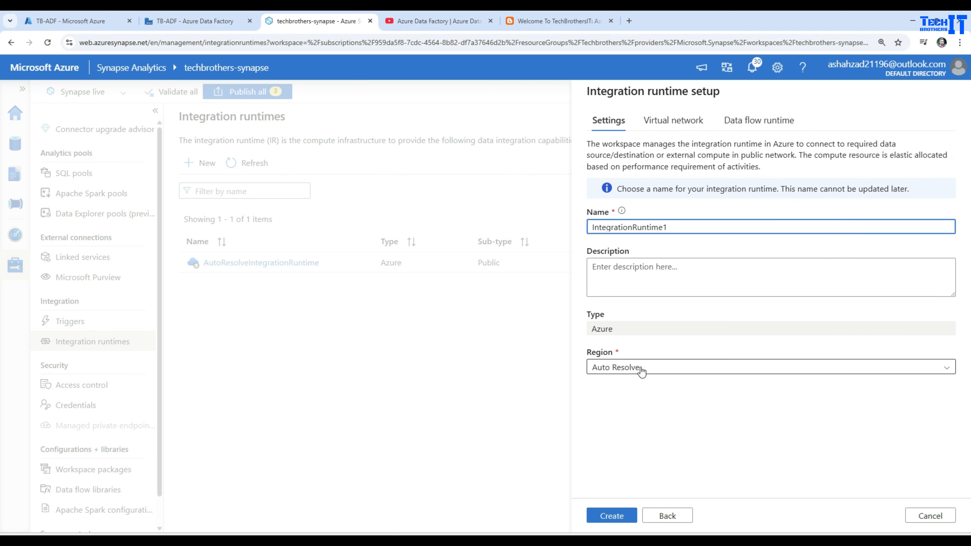
left_click(650, 369)
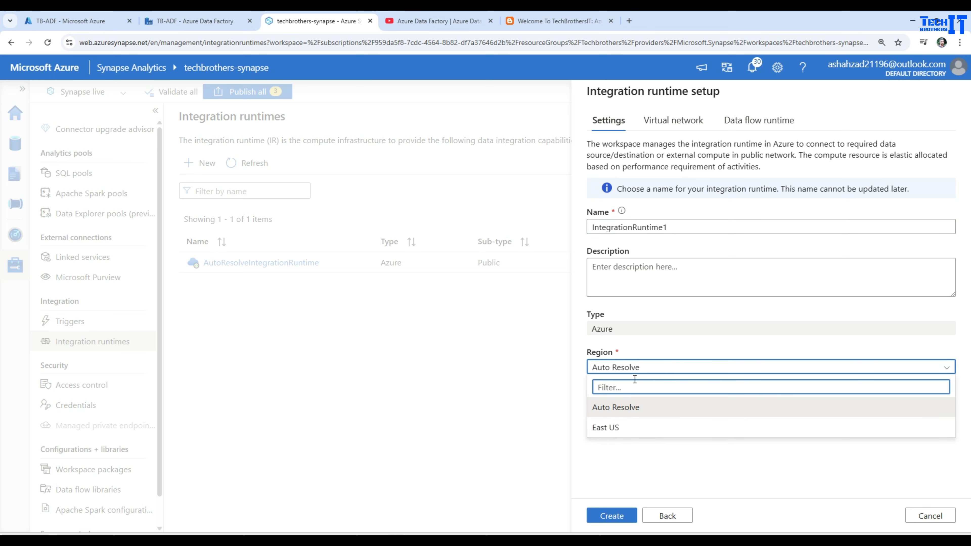
View the new runtime's virtual network options, set its data flow compute size to Medium, show the advanced settings, and cancel the setup.
left_click(681, 126)
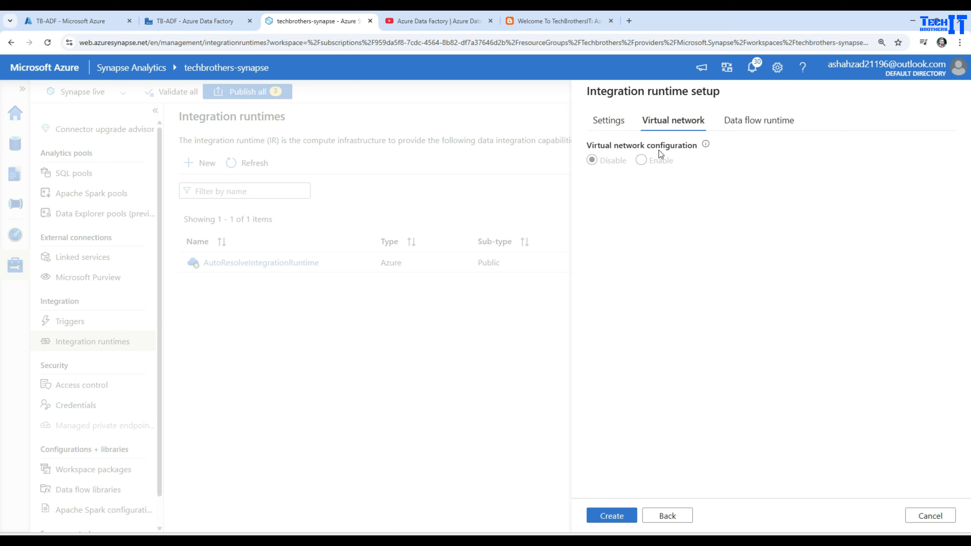
left_click(740, 121)
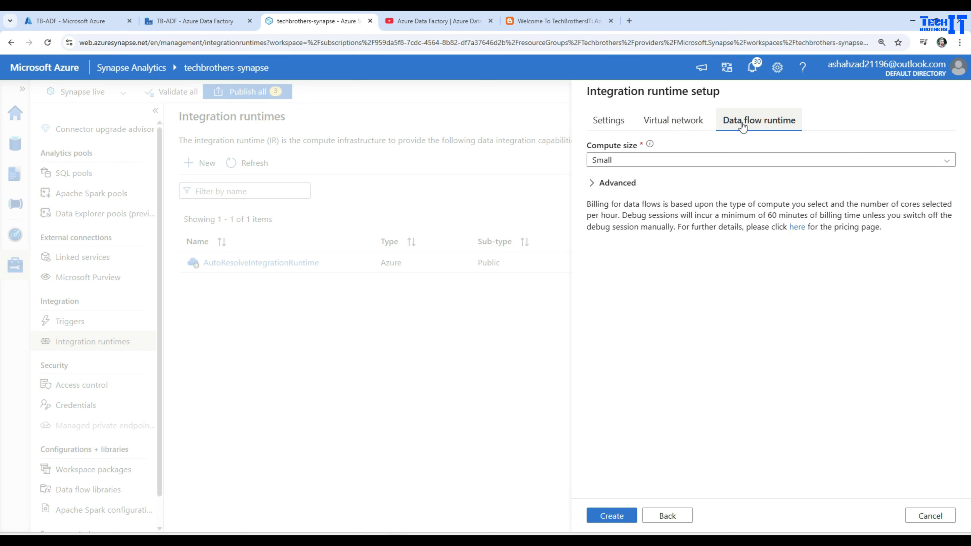
left_click(653, 162)
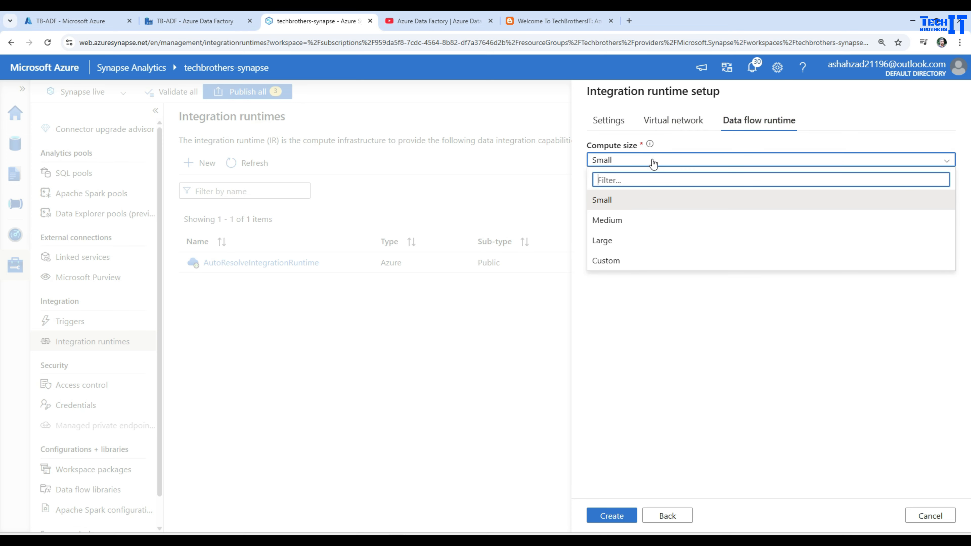
left_click(623, 221)
left_click(591, 185)
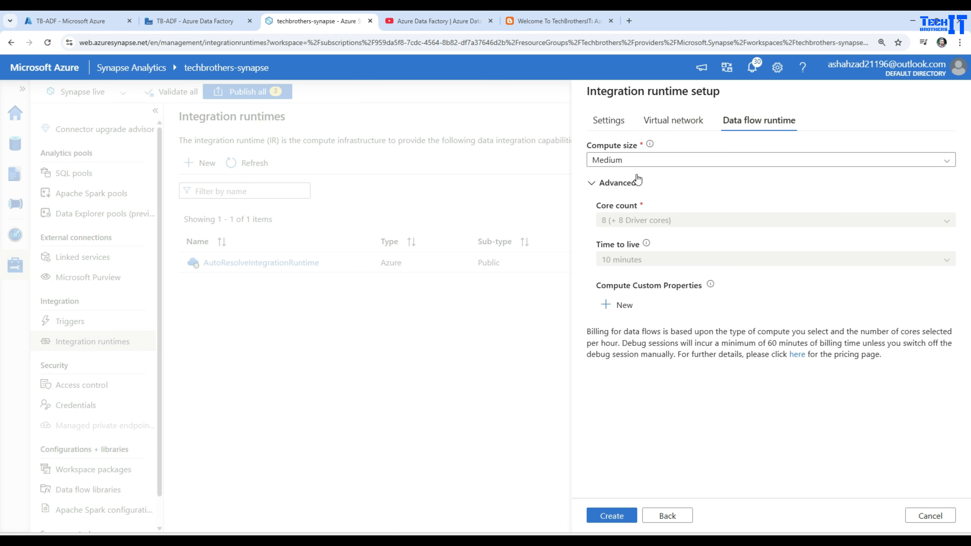
left_click(930, 516)
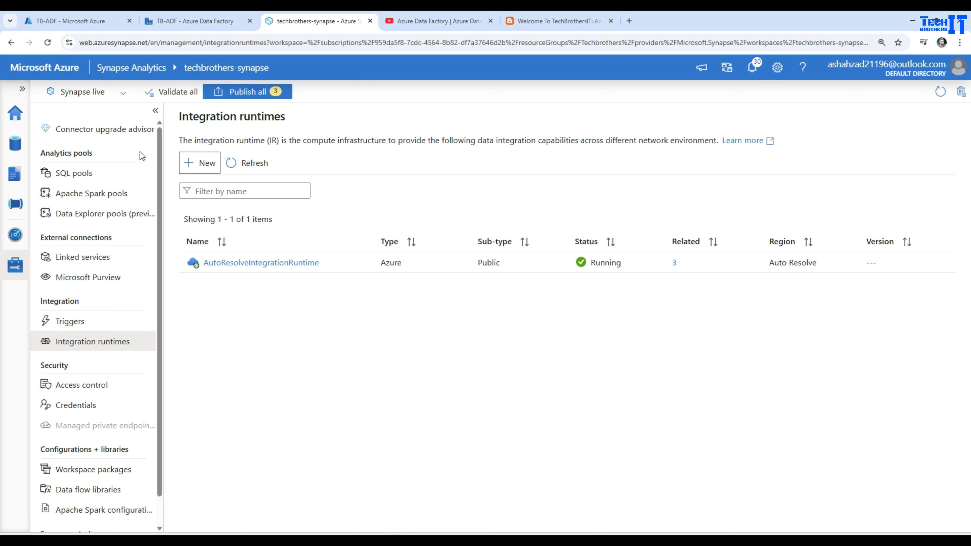
Return to the Introduction_to_Synapse_Pipelines notebook and read the Example Use Case steps, highlighting Integration Runtime and Linked Services.
left_click(14, 174)
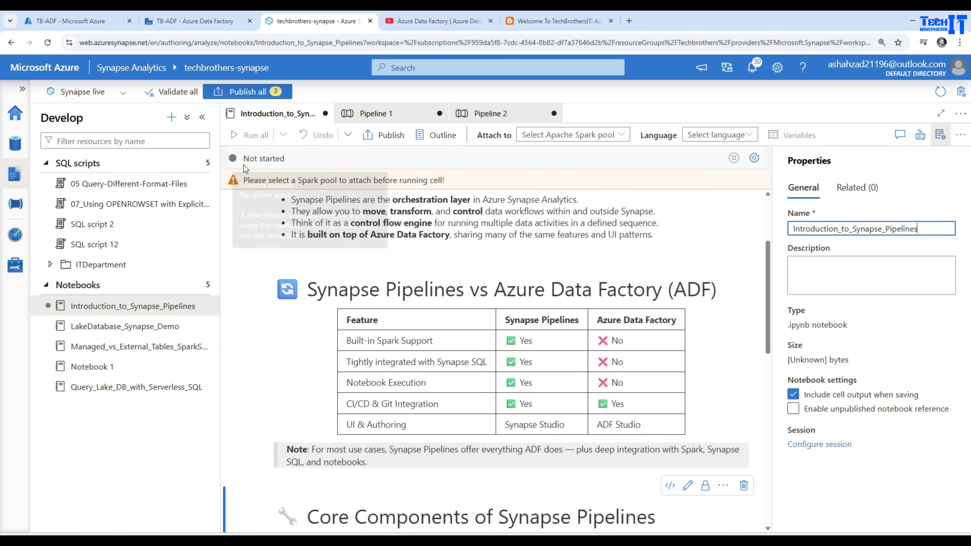
left_click(940, 134)
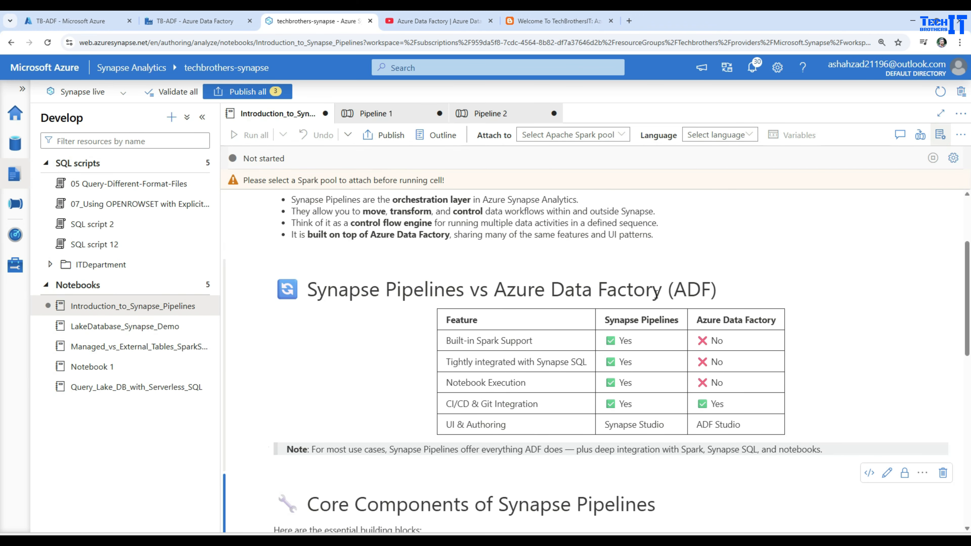
scroll(655, 293, "down", 8)
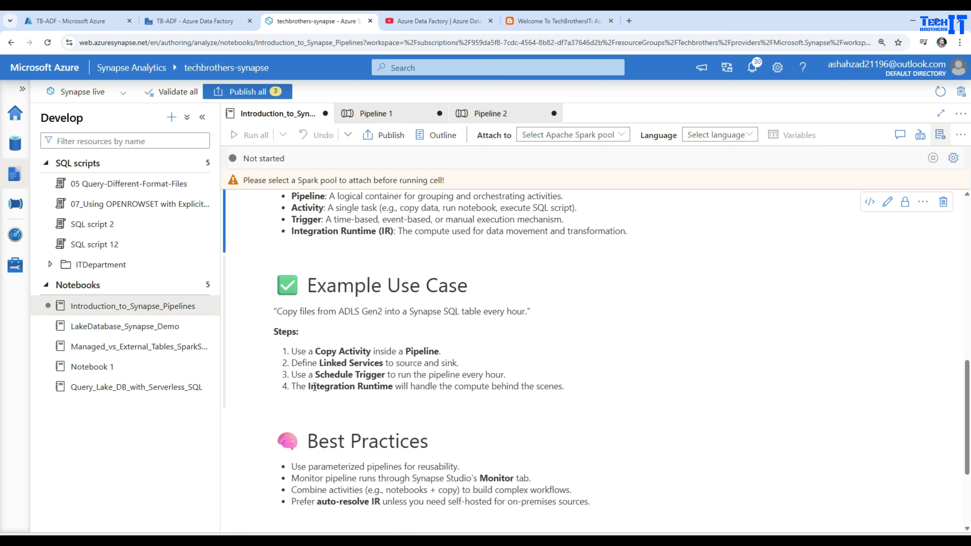
left_click_drag(305, 387, 392, 385)
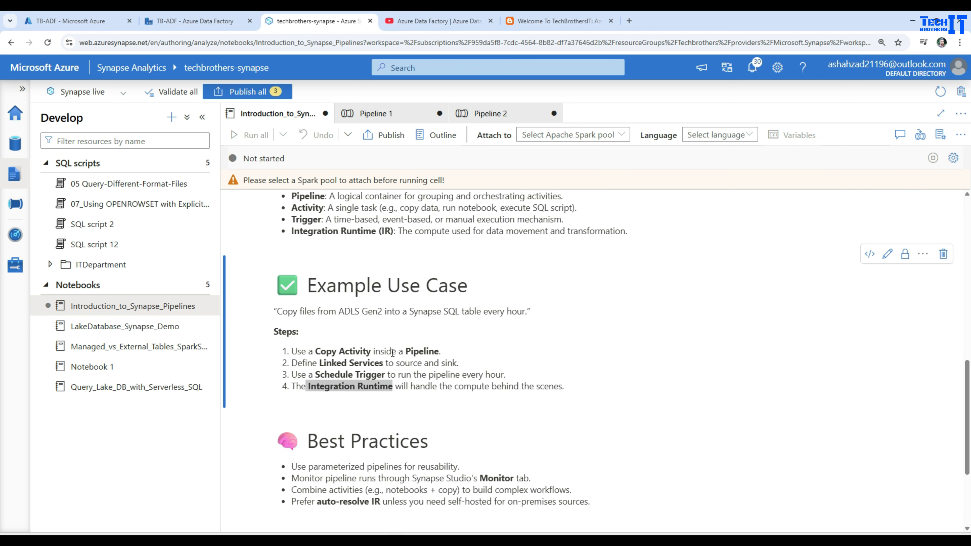
scroll(393, 351, "down", 3)
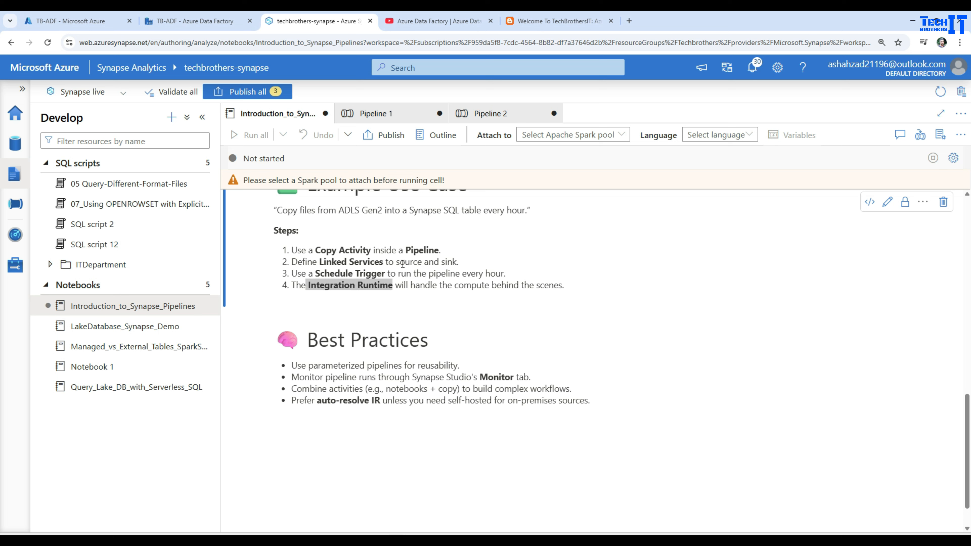
left_click_drag(383, 262, 318, 262)
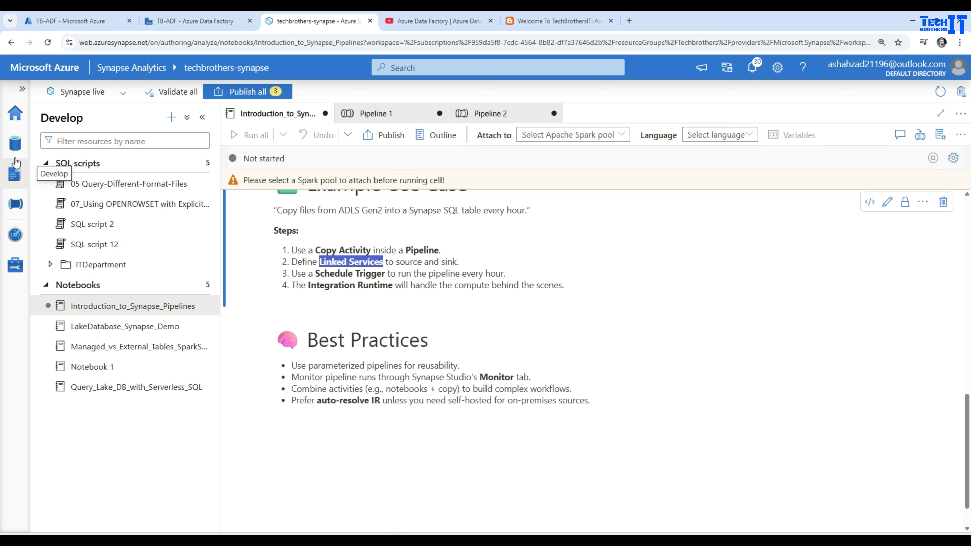
Look at the workspace databases and the triggered pipeline runs in monitoring.
left_click(14, 147)
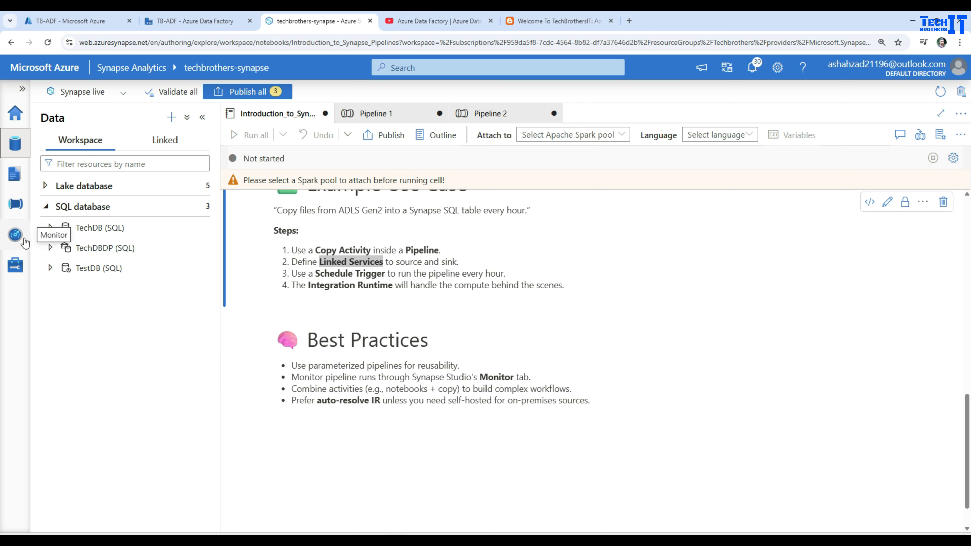
left_click(16, 237)
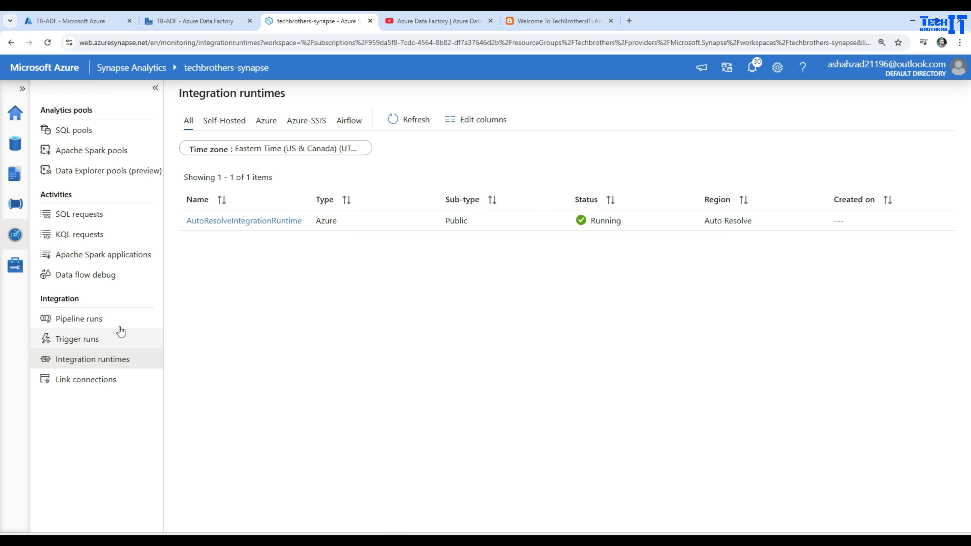
left_click(74, 322)
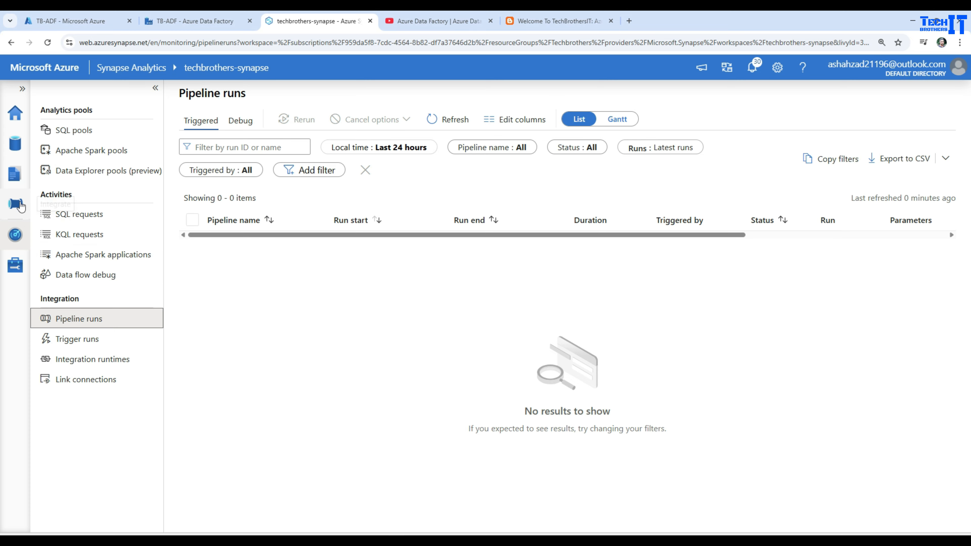
Read the notebook's Best Practices section, checking Pipeline 1's chained activities as an example before returning to the notebook.
left_click(15, 174)
scroll(328, 359, "down", 10)
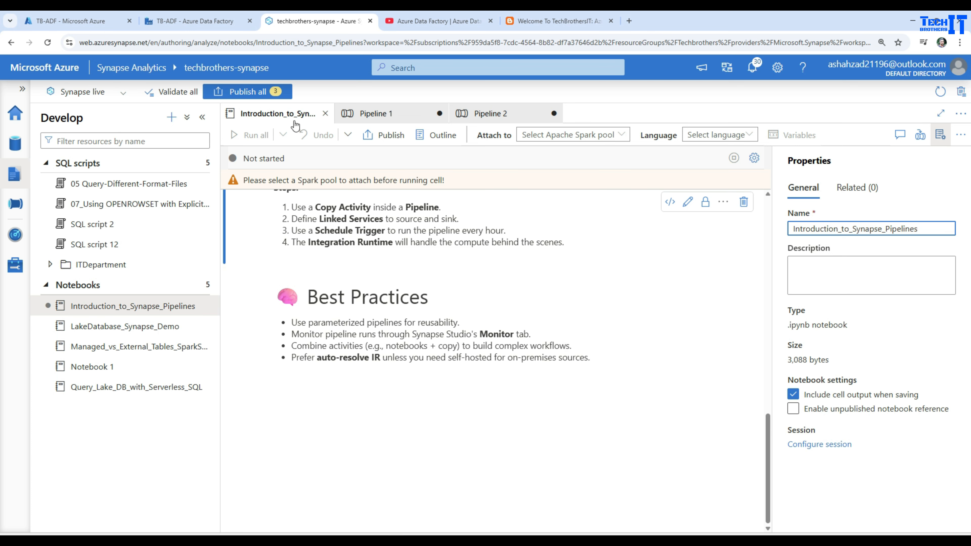
left_click(379, 115)
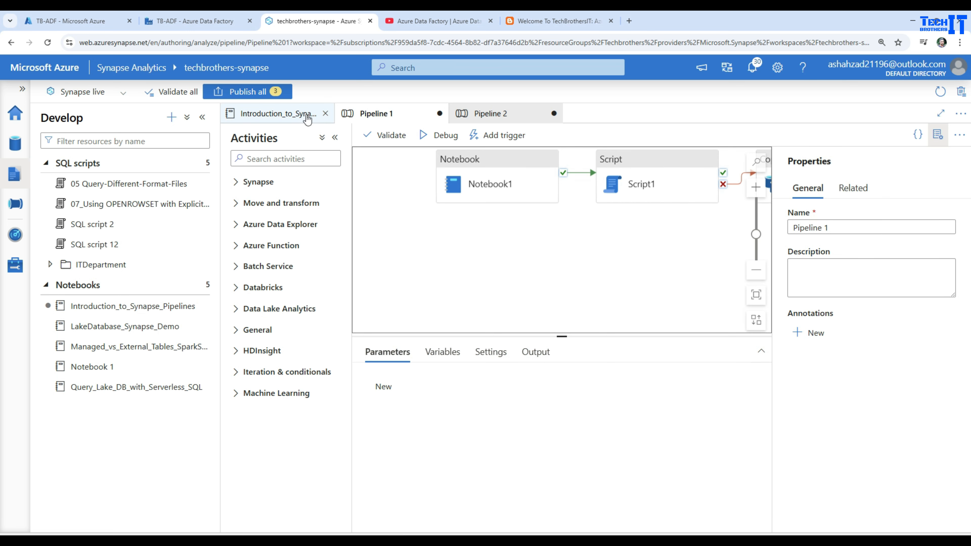
left_click(308, 117)
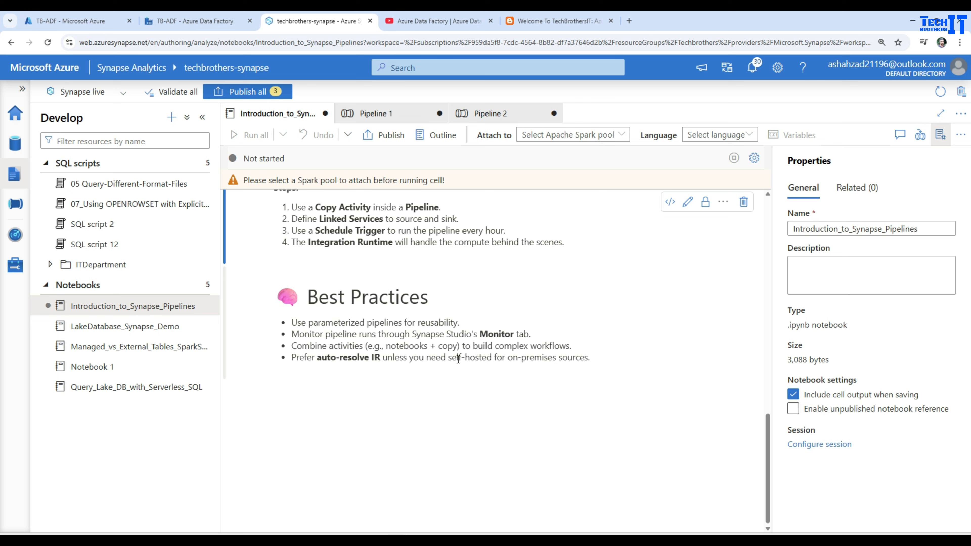
Highlight "auto-resolve IR" and "self-hosted for on-premises sources" in Best Practices, and return to the notebook's beginning with its properties hidden.
left_click_drag(448, 357, 492, 357)
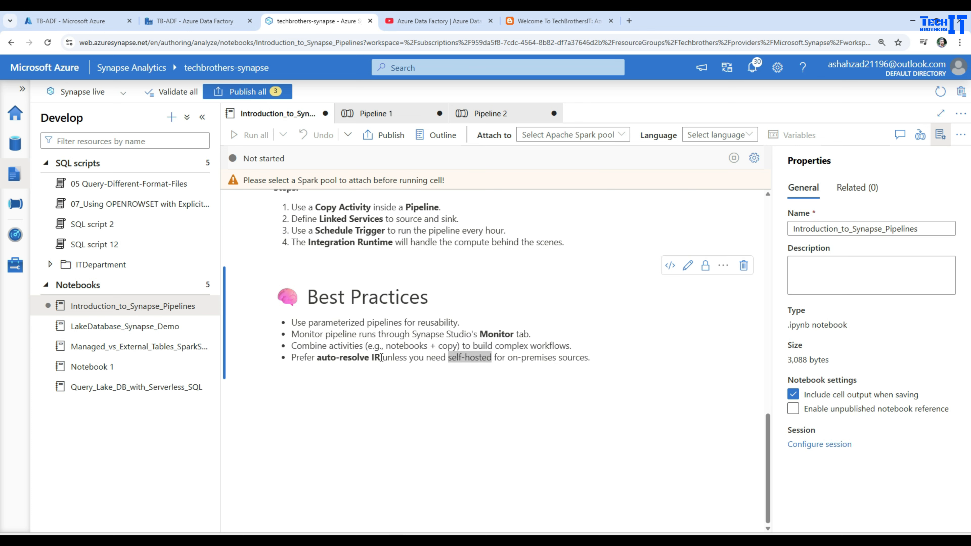
left_click_drag(317, 358, 383, 357)
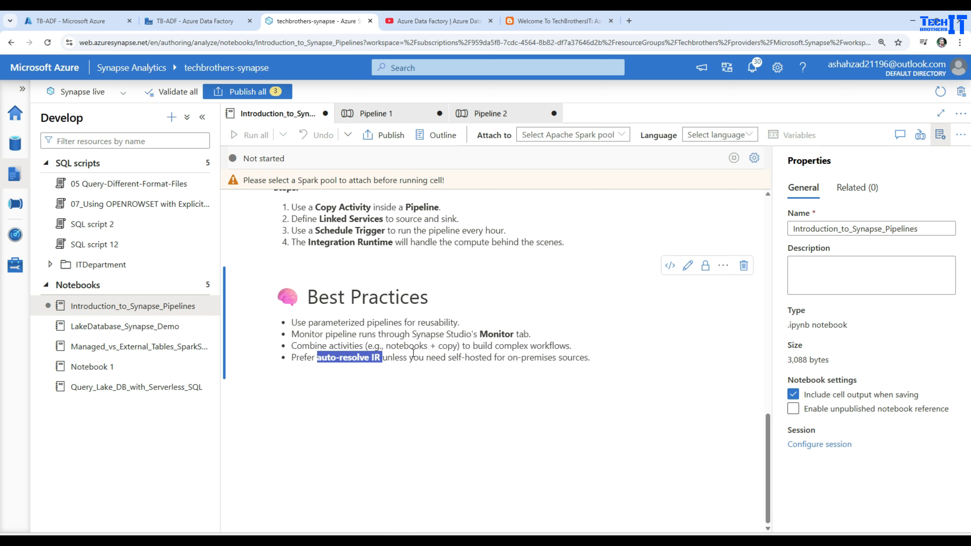
left_click(320, 359)
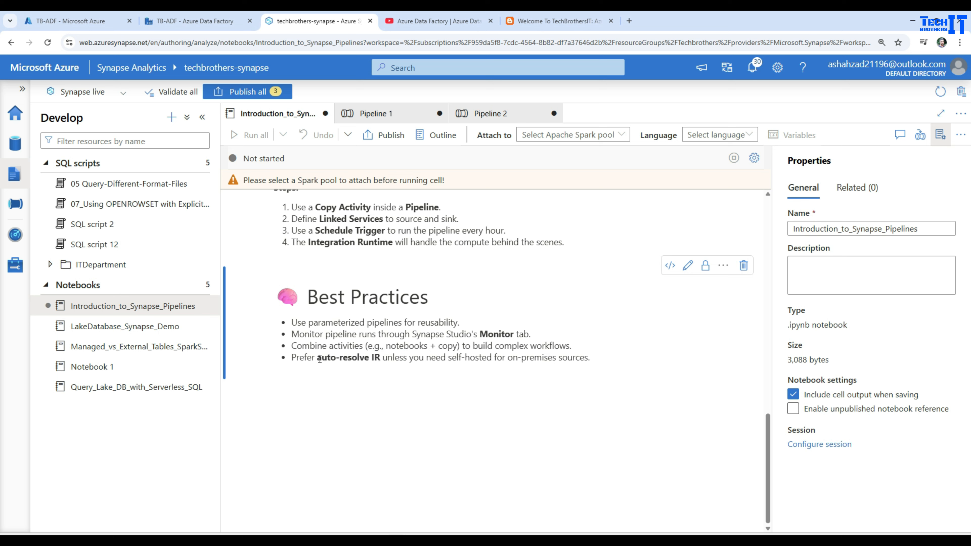
left_click_drag(319, 359, 381, 357)
left_click(597, 357)
left_click_drag(581, 358, 503, 357)
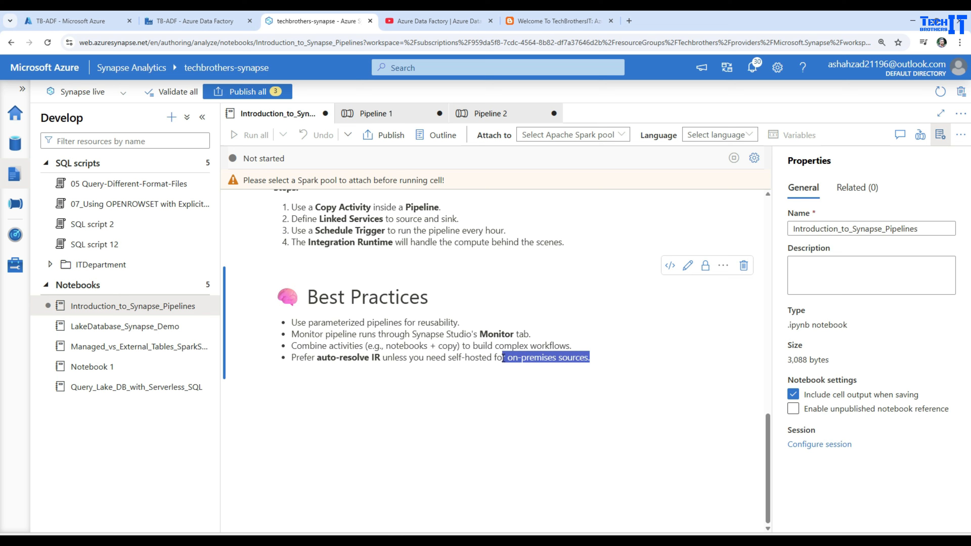
left_click_drag(503, 358, 446, 358)
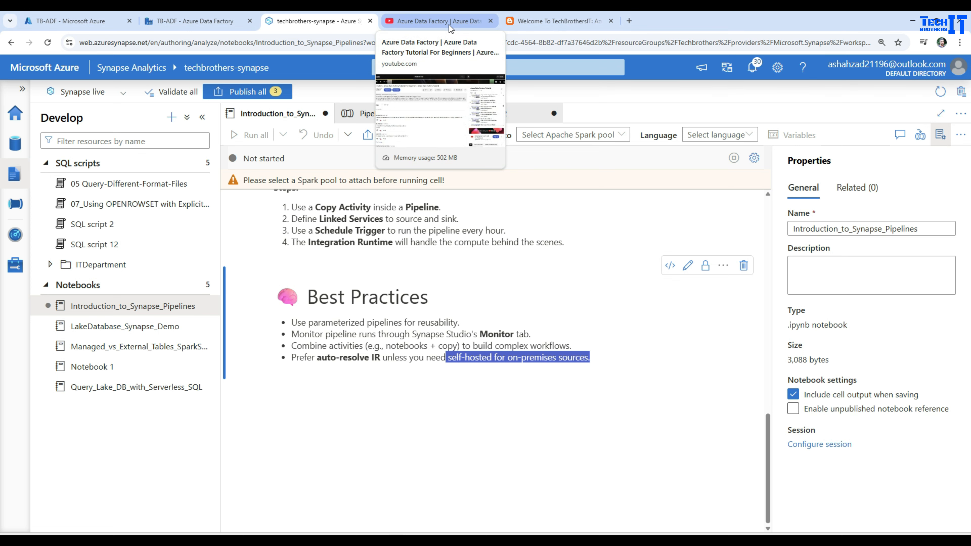
scroll(514, 336, "up", 10)
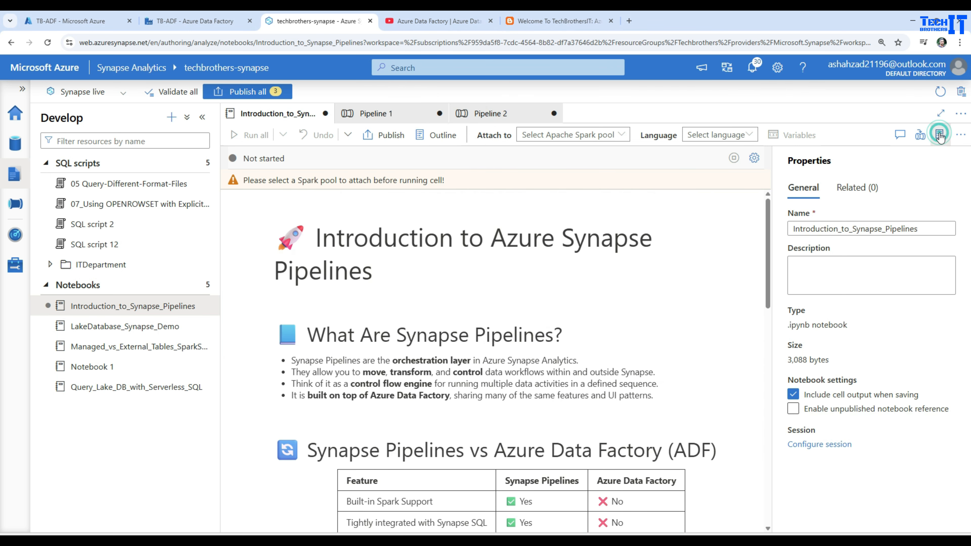
left_click(939, 134)
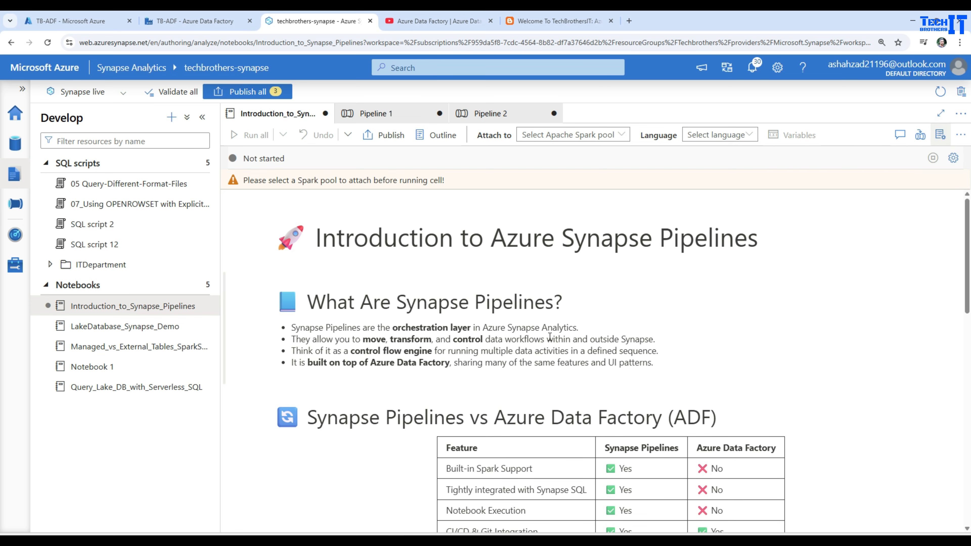